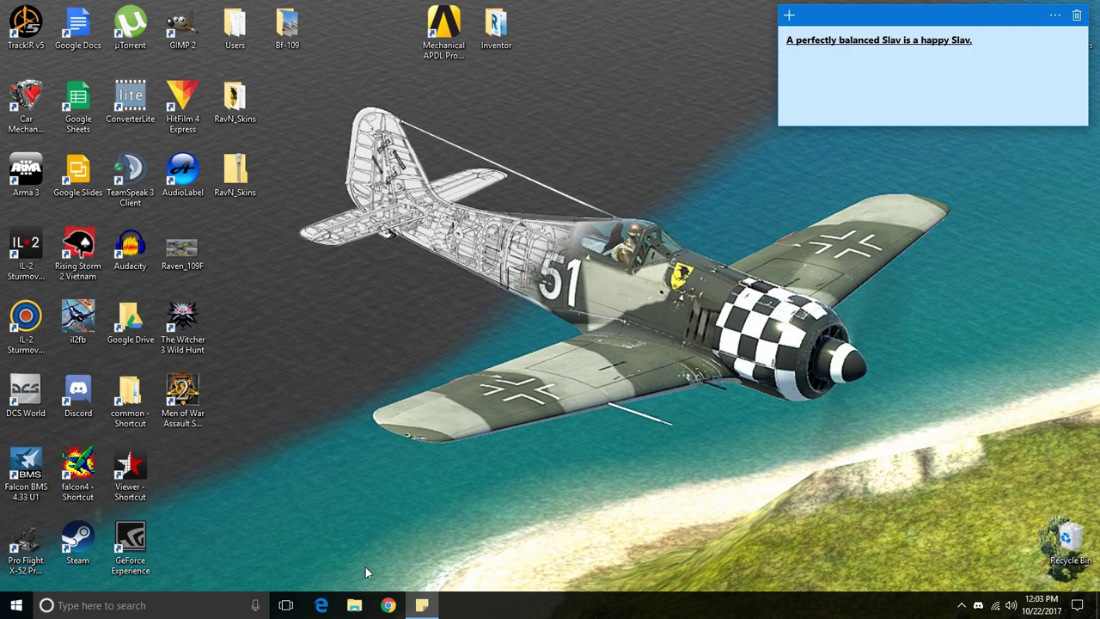
Step: From File Explorer, open RavN_Template.xcf from T:\RavN\FW190A5 in GIMP
left_click(355, 605)
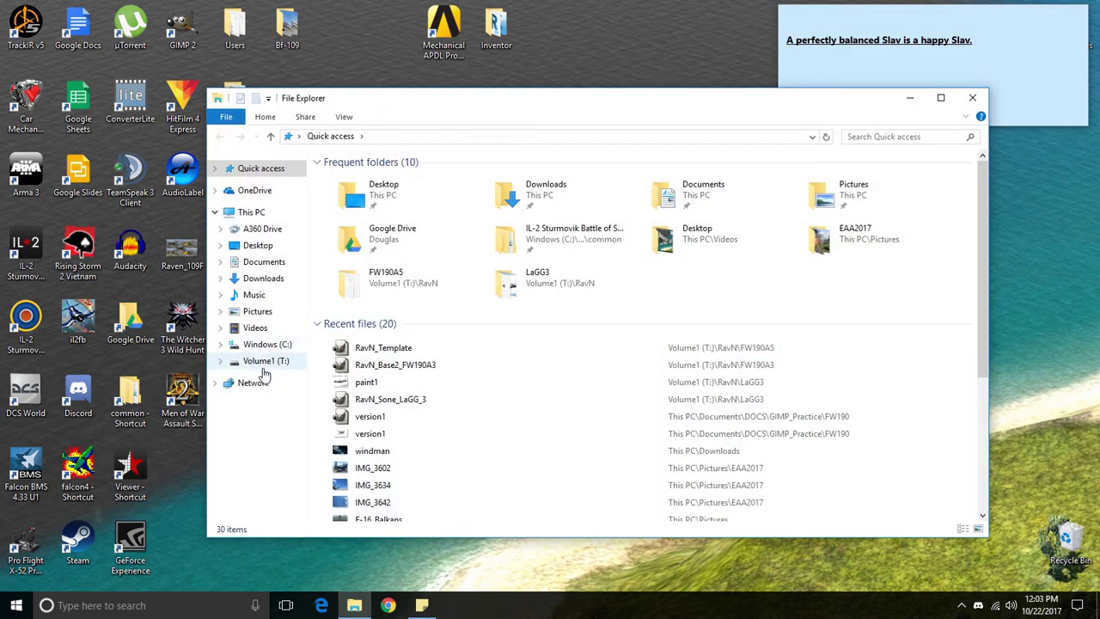
left_click(264, 368)
double_click(373, 262)
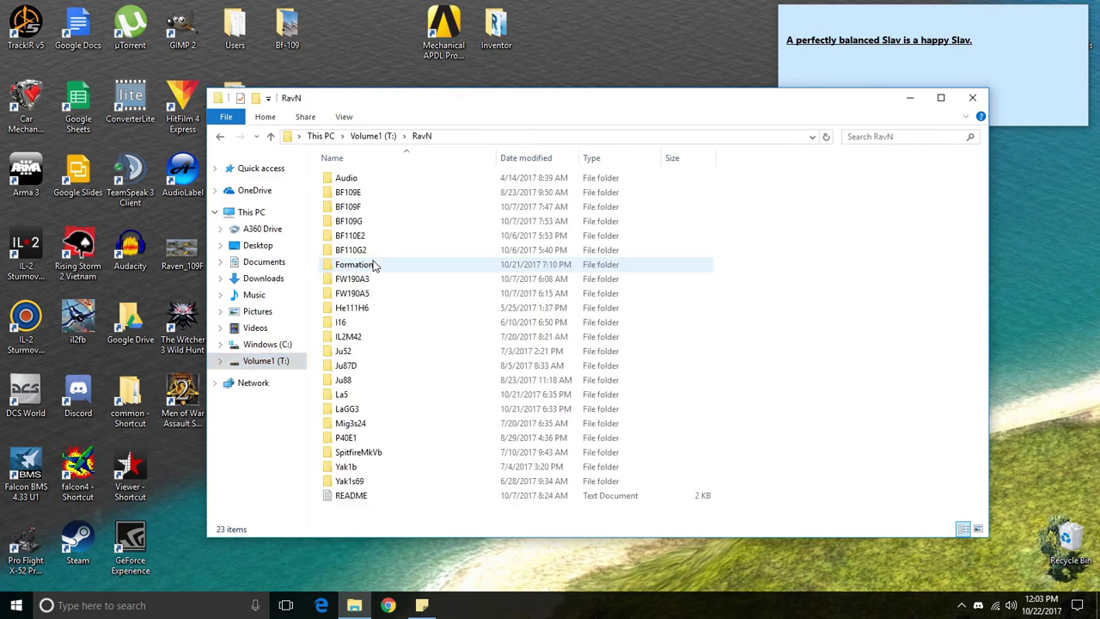
double_click(375, 293)
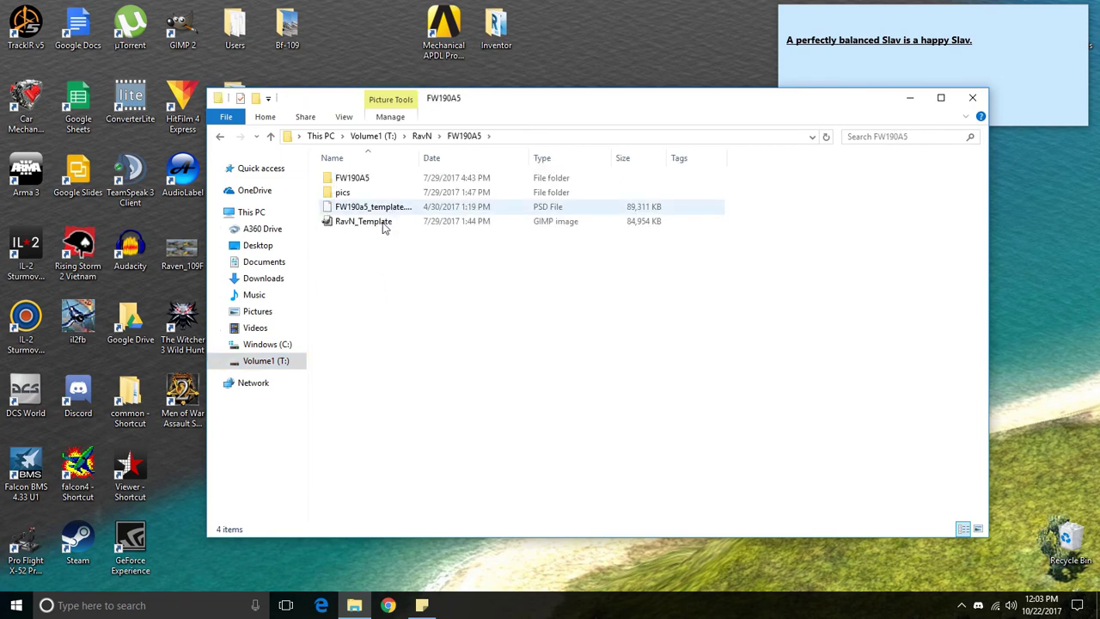
double_click(380, 222)
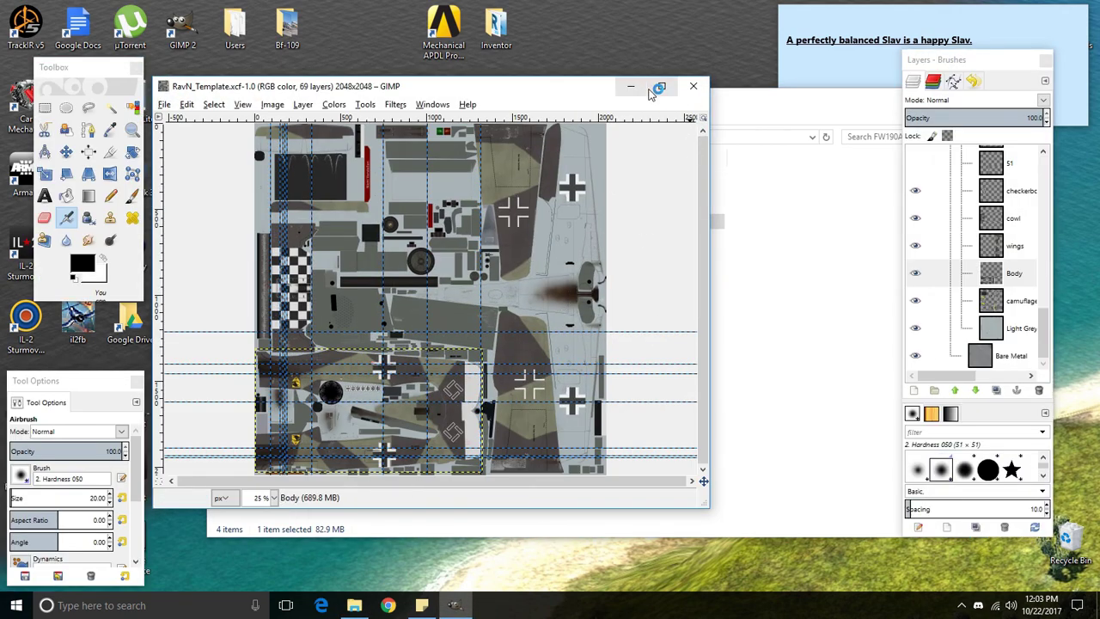
Step: Maximize the RavN_Template image window and browse its 69 layers in the Layers dock
left_click(662, 86)
scroll(570, 322, "up", 2)
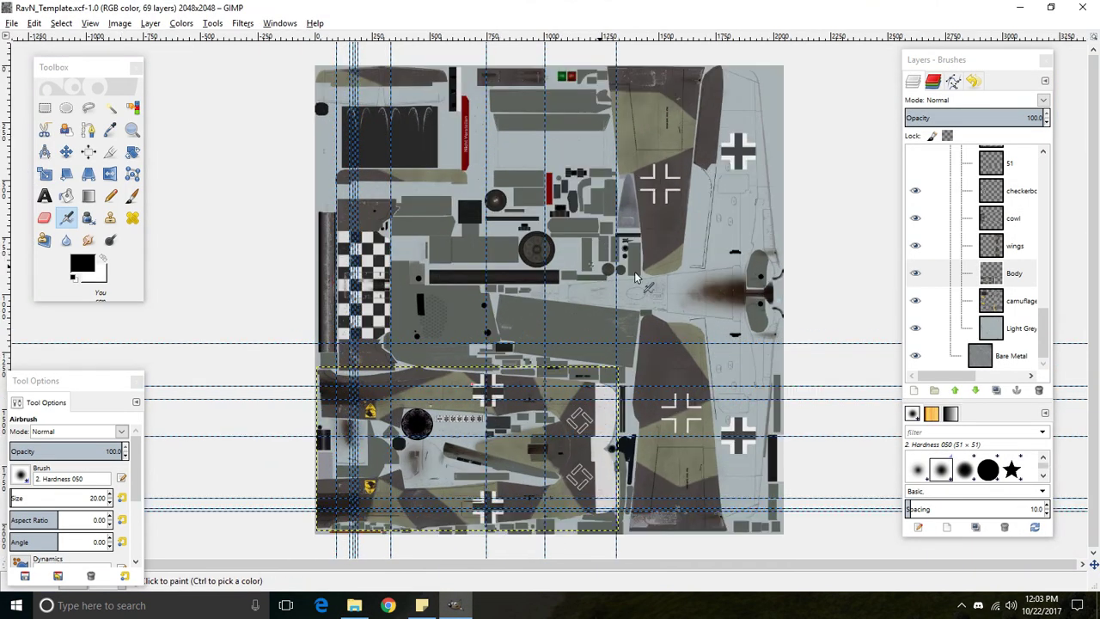
scroll(993, 318, "up", 10)
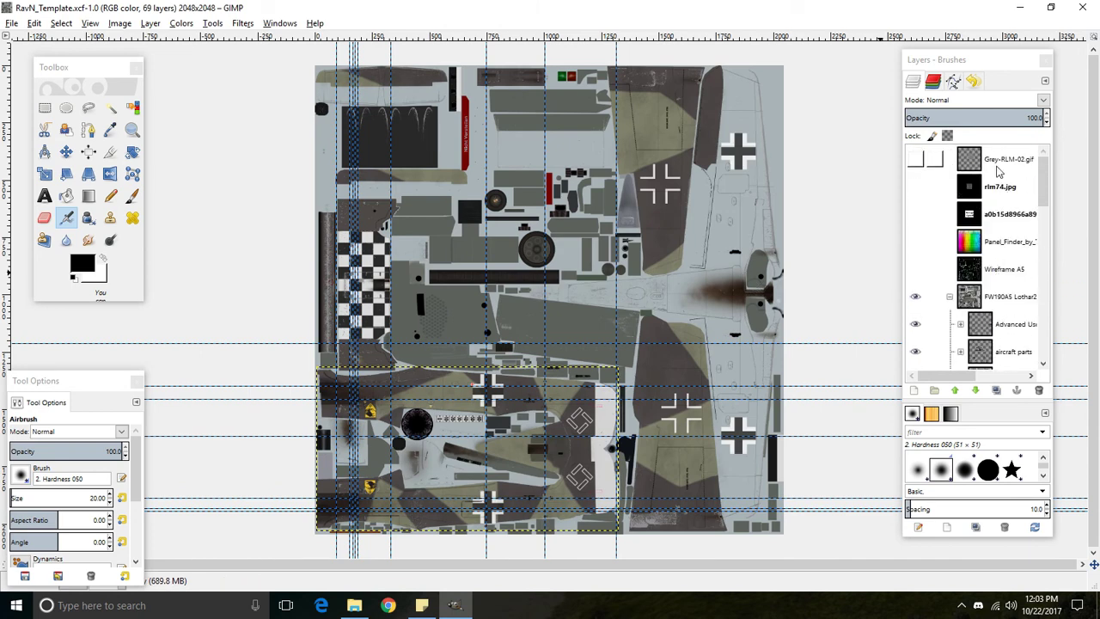
scroll(995, 172, "down", 10)
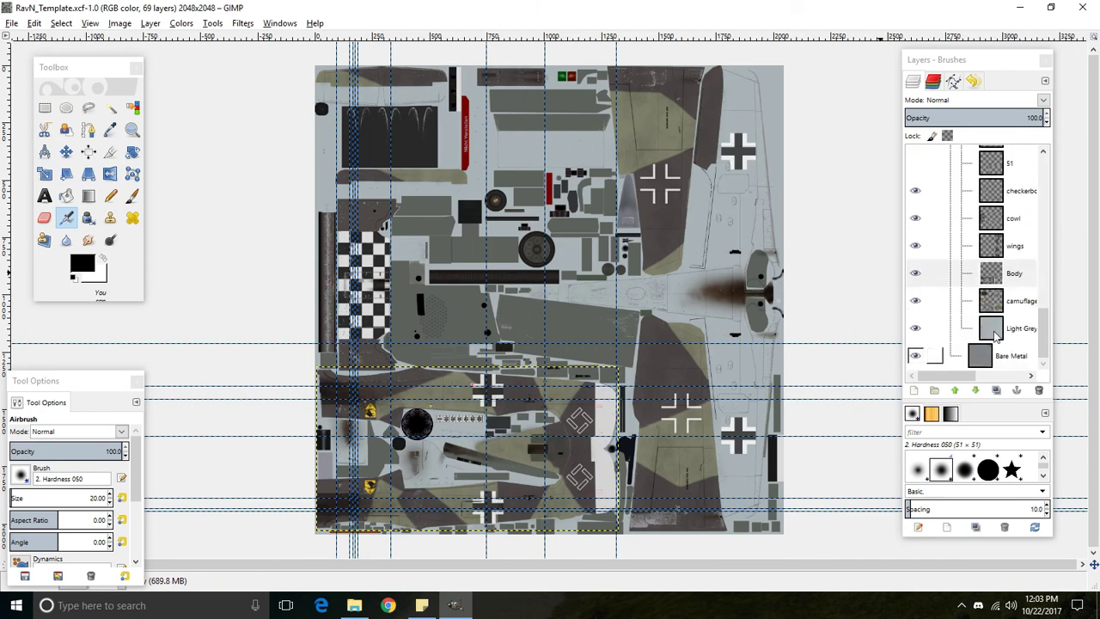
scroll(988, 327, "up", 15)
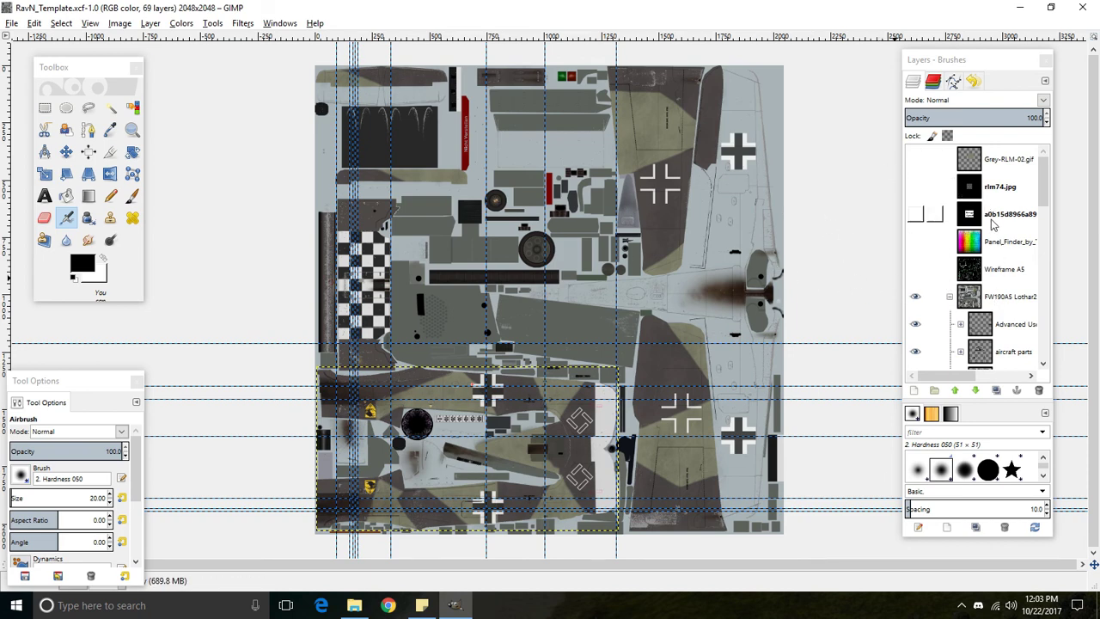
left_click(935, 65)
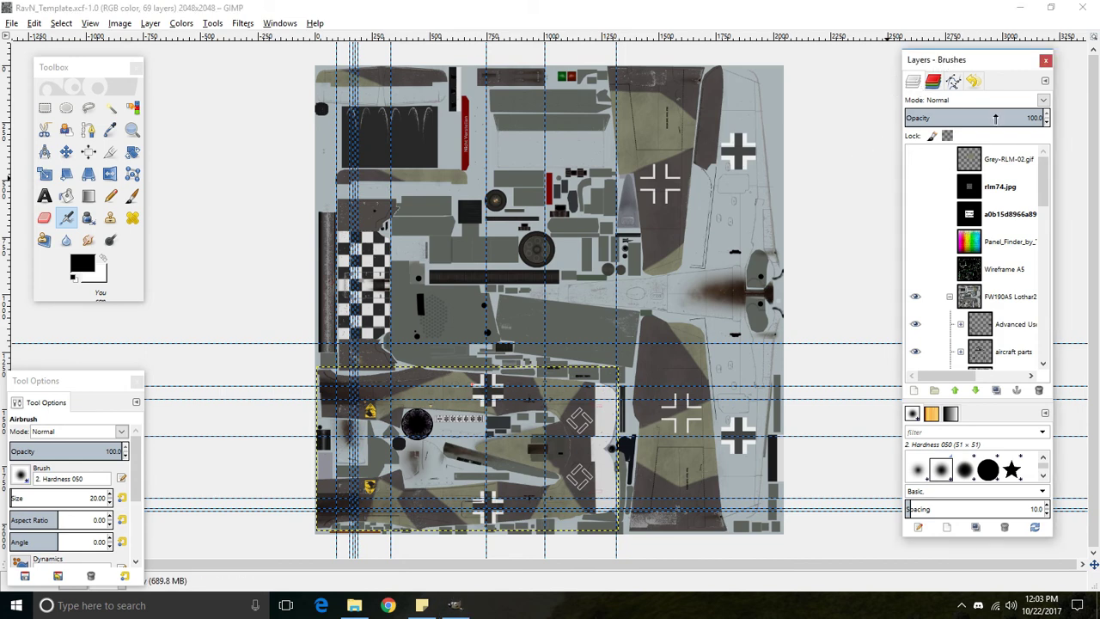
Step: Drag the Alpha 1 channel into the image to create an Alpha 1 copy layer
left_click(933, 81)
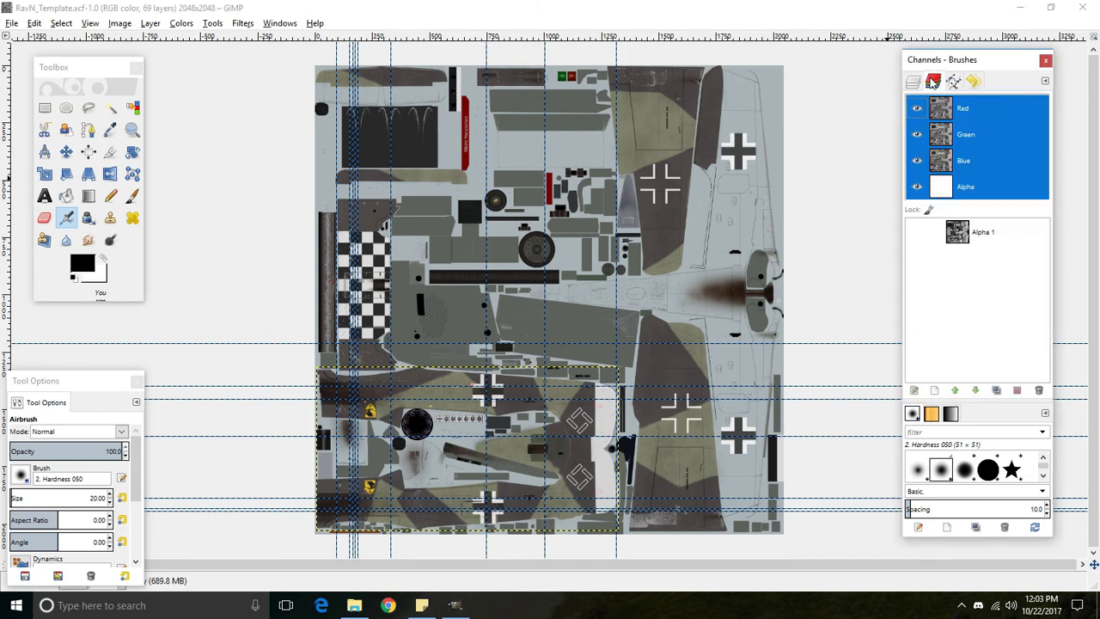
left_click(995, 231)
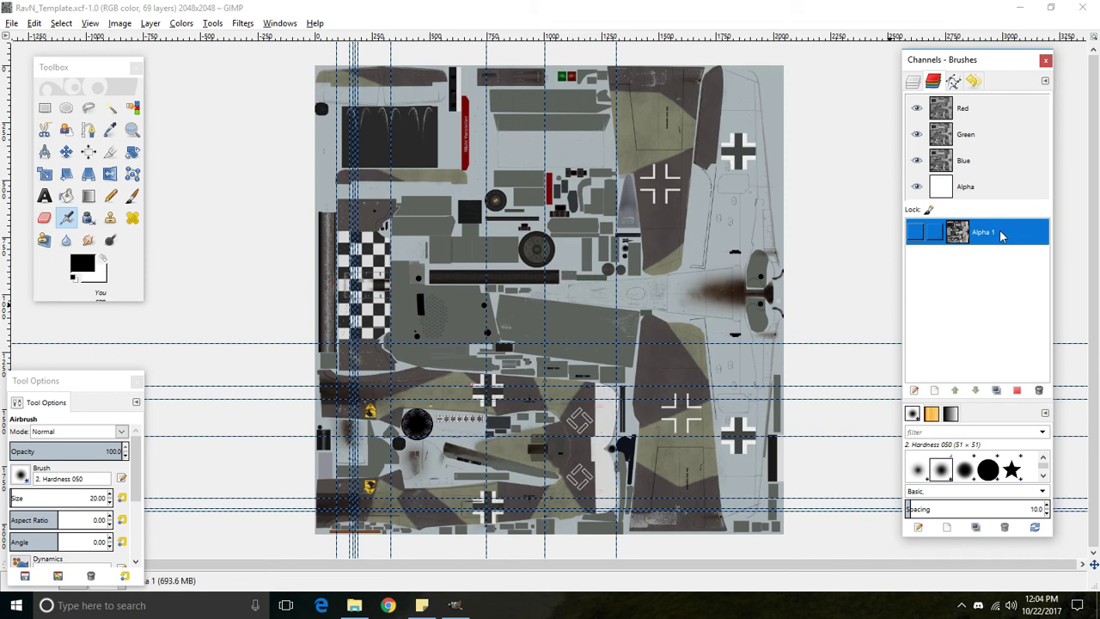
left_click_drag(996, 236, 537, 260)
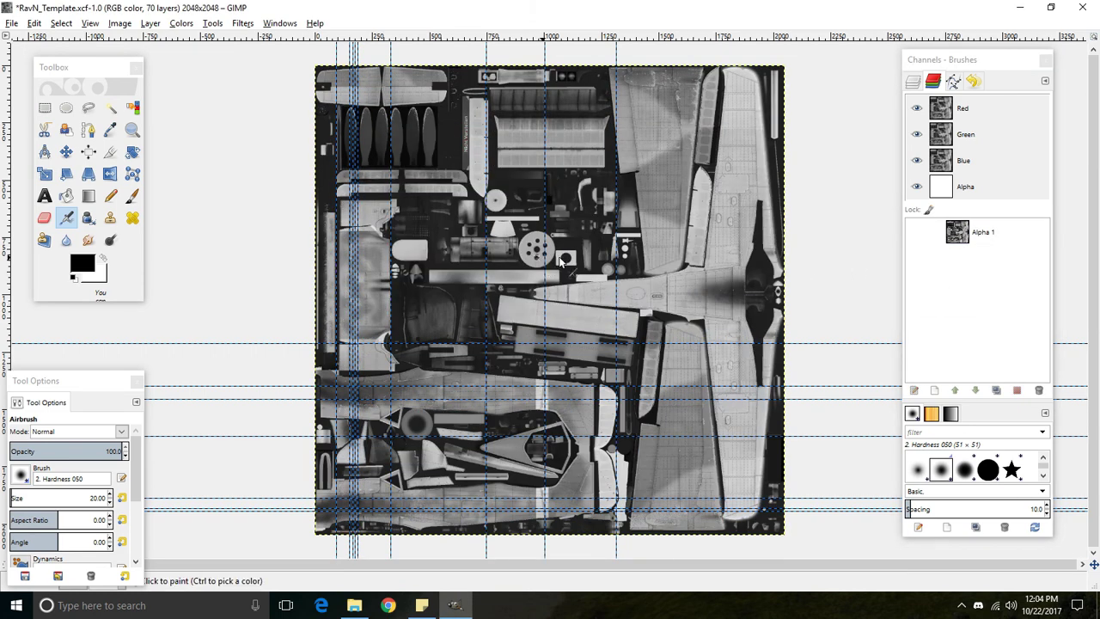
Step: Deselect the Red, Green, Blue and Alpha channels, then switch to the Paintbrush zoomed in
left_click(986, 118)
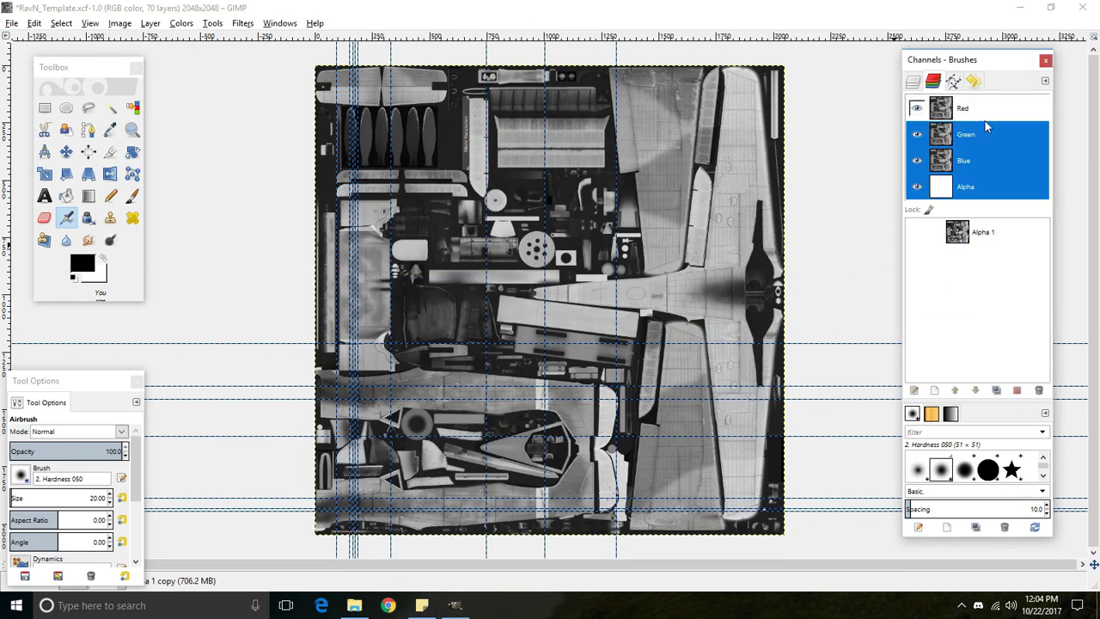
left_click(989, 117)
left_click(1014, 177)
left_click(1014, 114)
left_click(1007, 110)
left_click(999, 136)
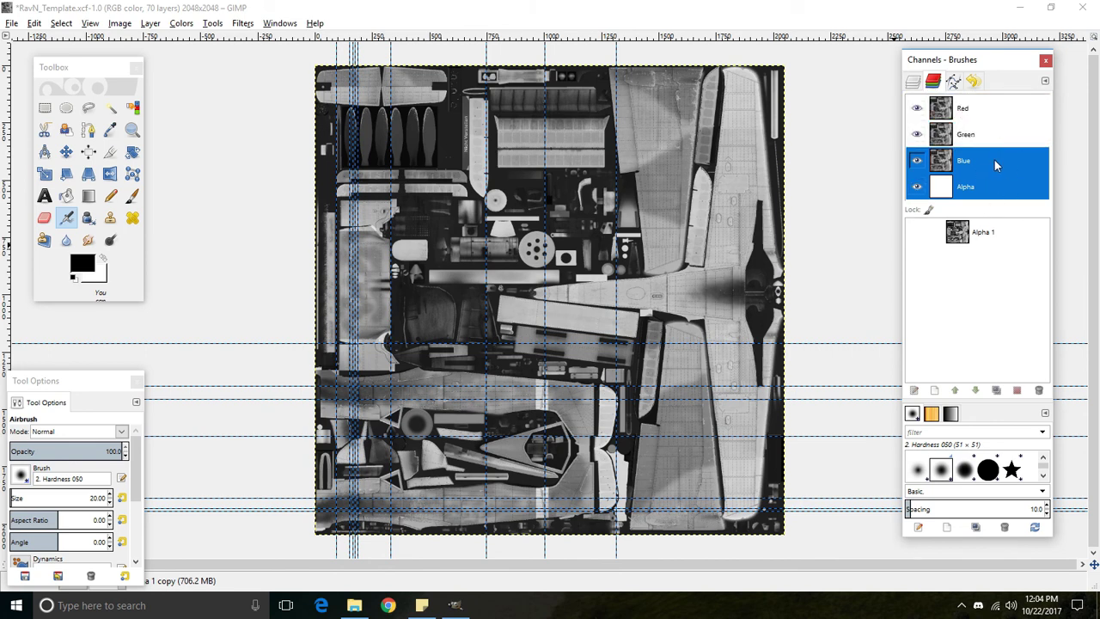
left_click(994, 161)
left_click(997, 187)
left_click(913, 80)
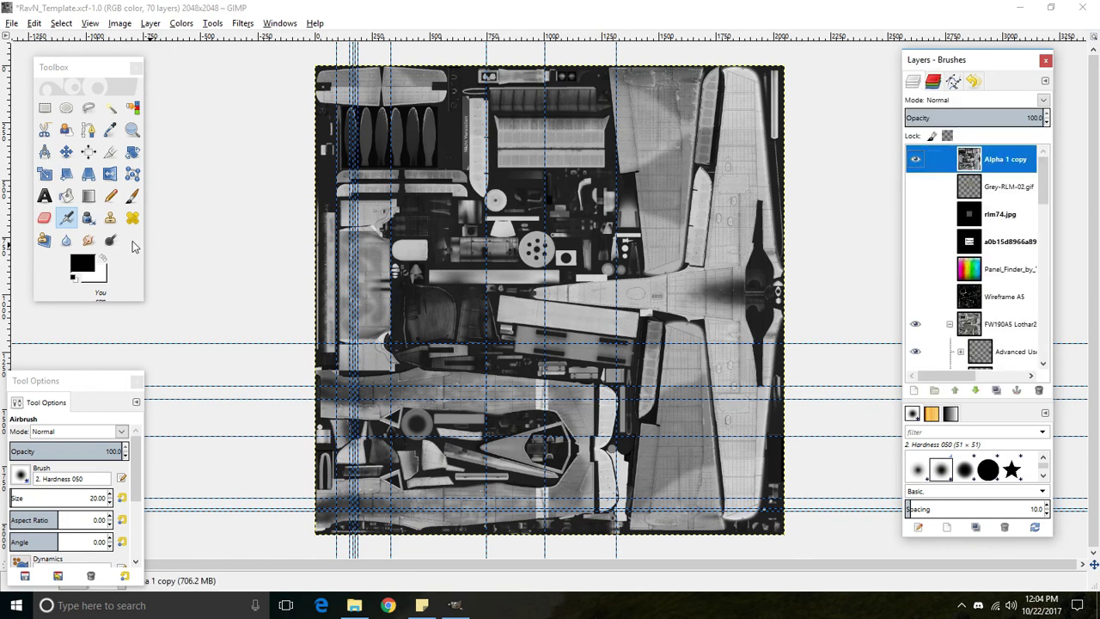
left_click(132, 196)
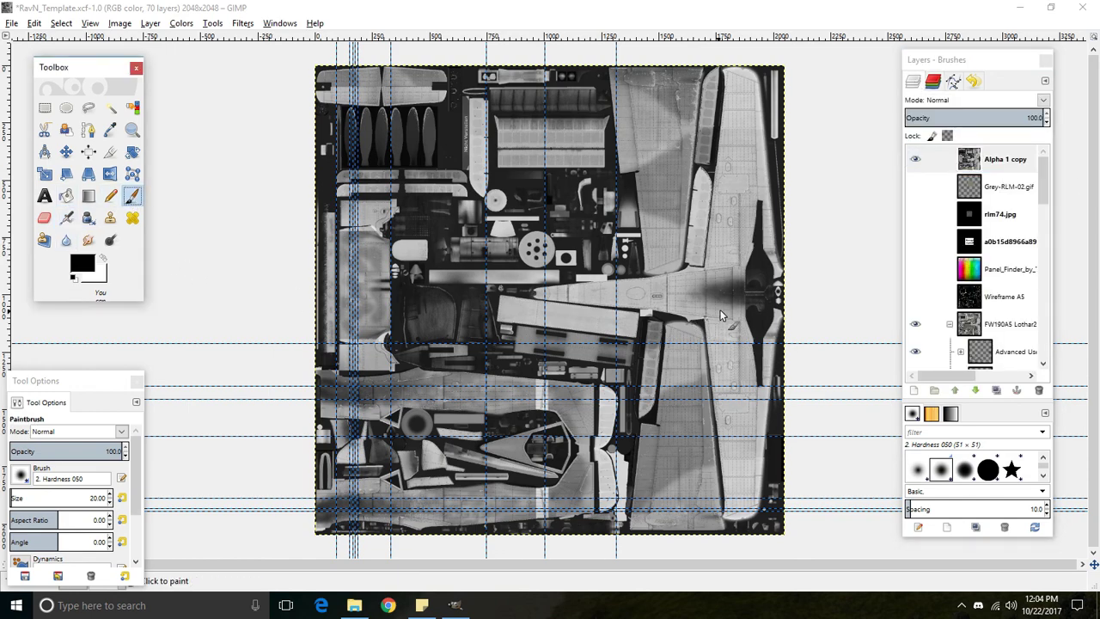
key("plus")
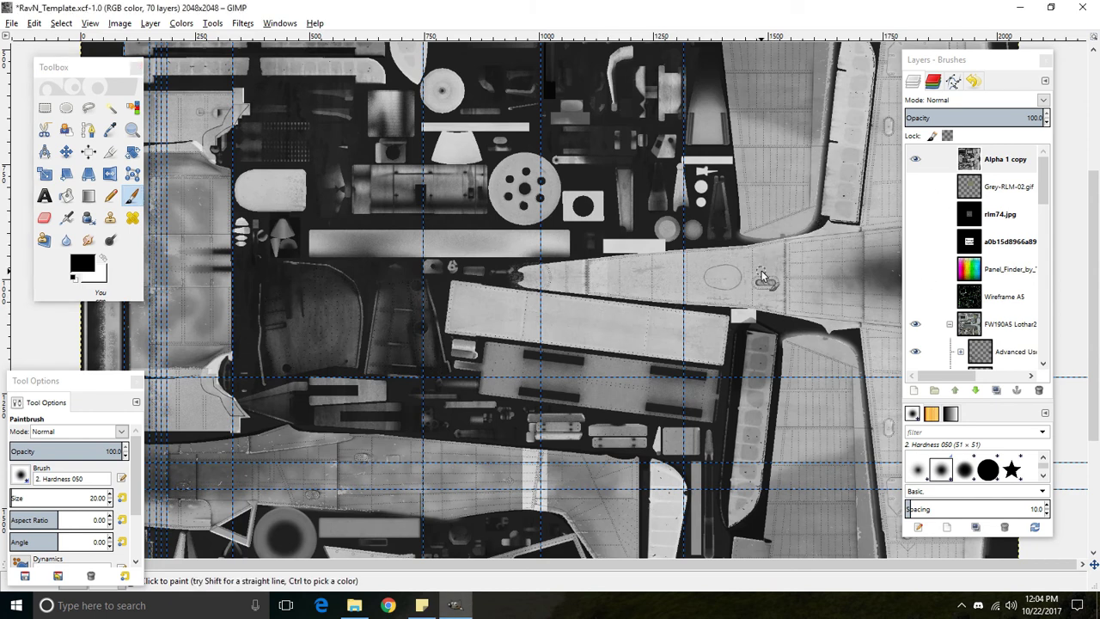
Step: Reselect the Red, Green, Blue and Alpha channels, then return to the Layers list
left_click(936, 83)
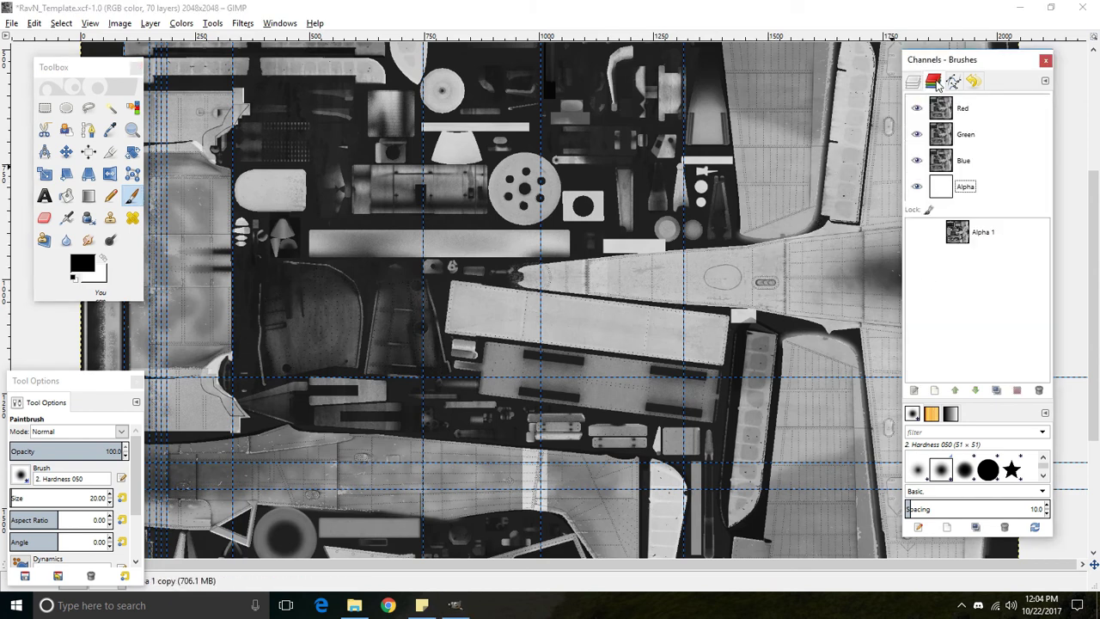
left_click(963, 109)
left_click(964, 134)
left_click(964, 161)
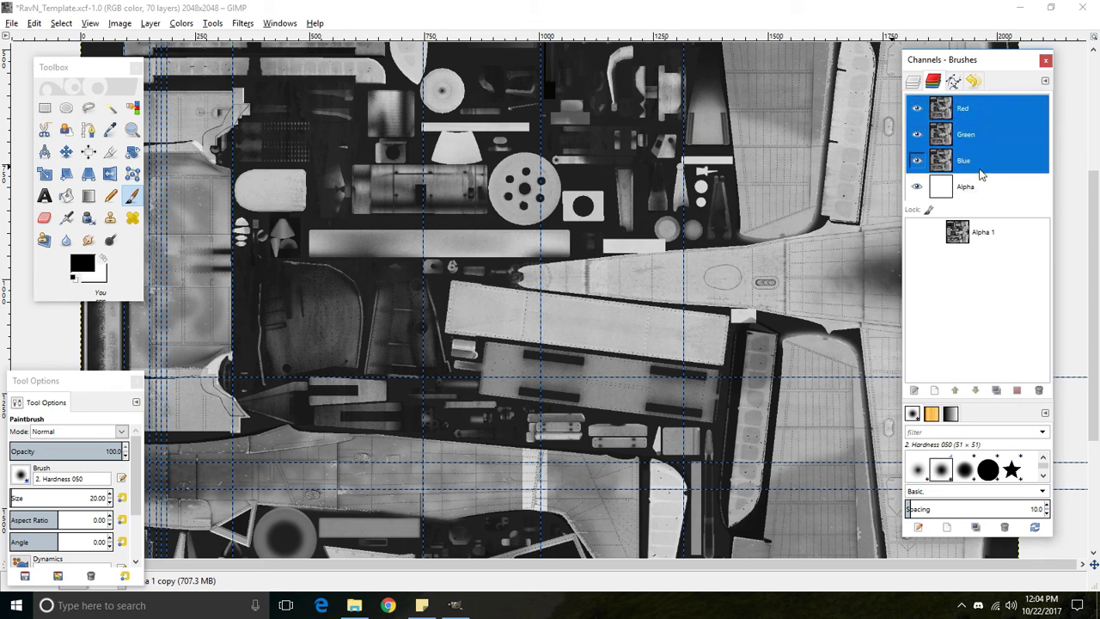
left_click(965, 186)
left_click(913, 81)
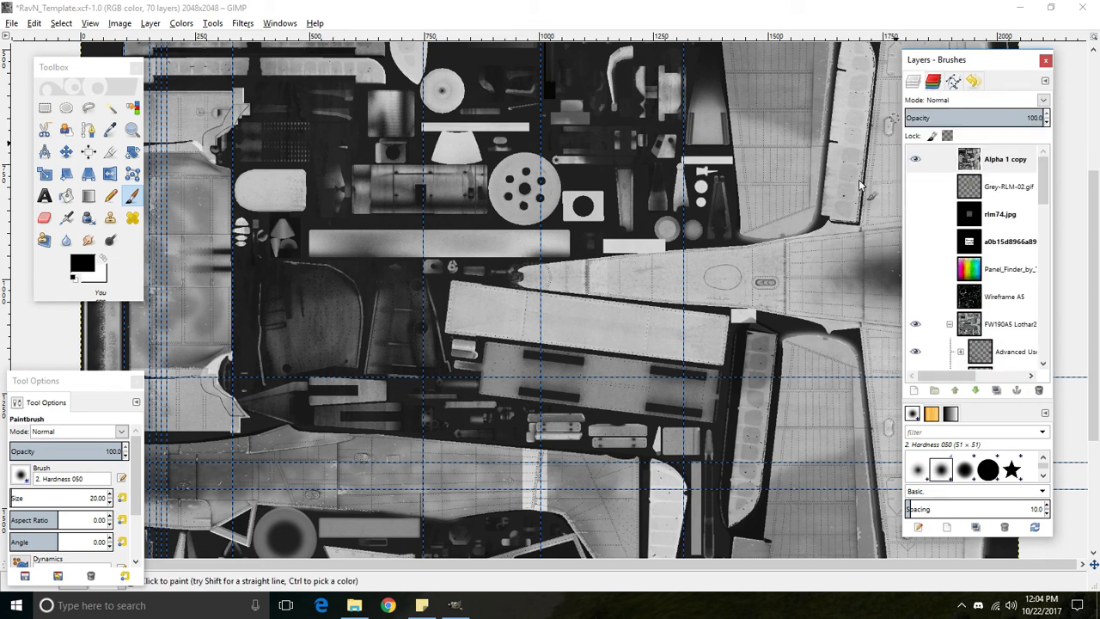
Step: Paint a black test scribble on the texture, then undo it
left_click_drag(787, 107, 813, 136)
mouse_move(759, 215)
left_mouse_down()
mouse_move(804, 165)
mouse_move(774, 228)
left_mouse_up()
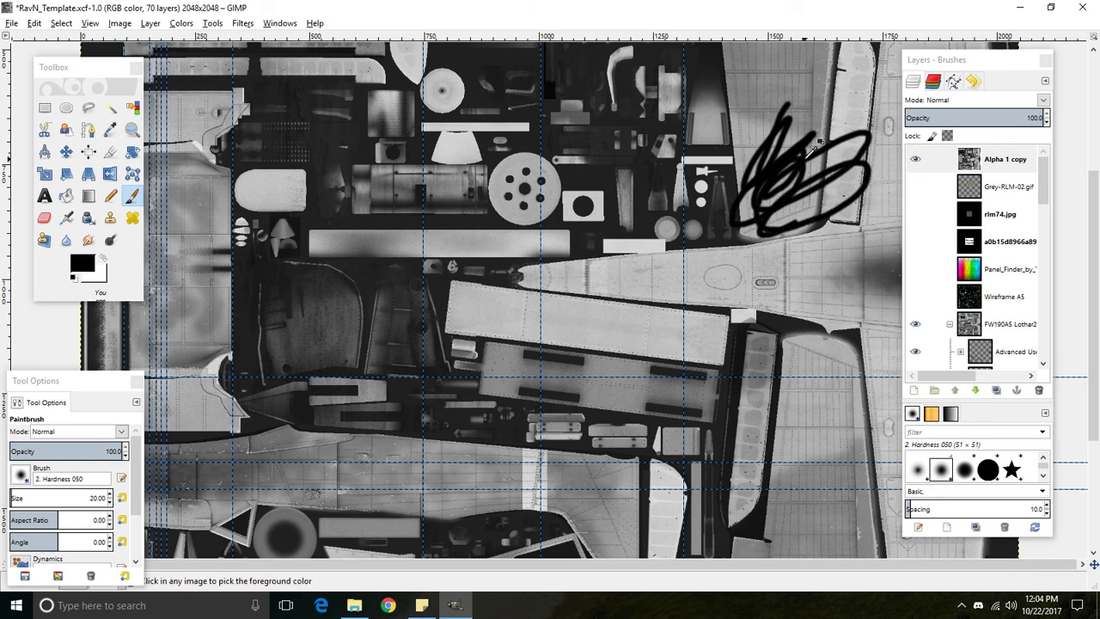
key("ctrl+z")
scroll(812, 153, "down", 2)
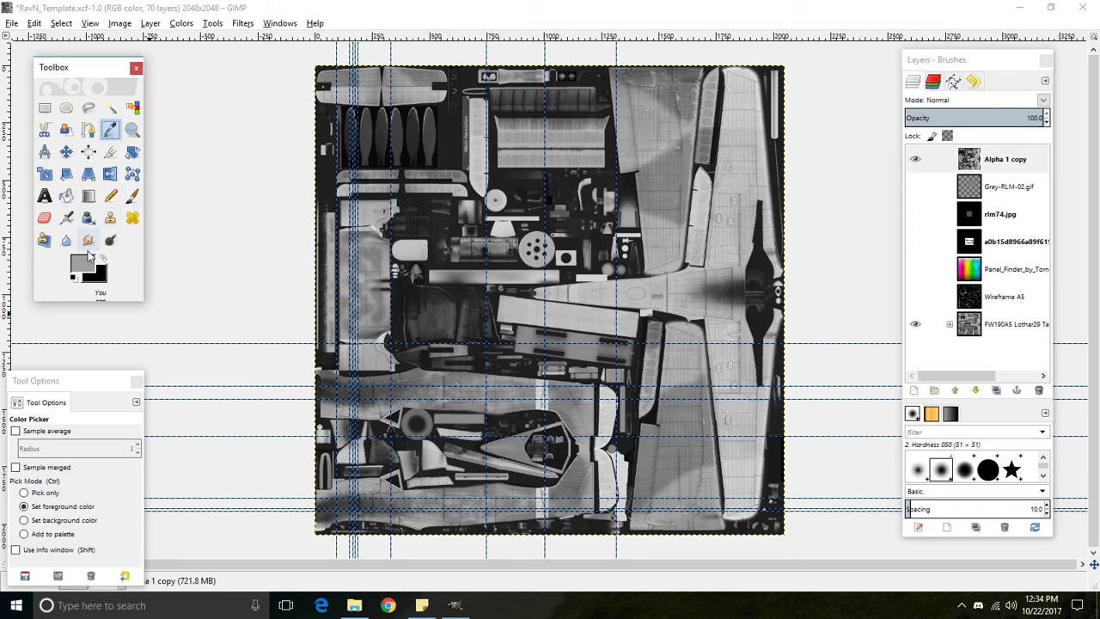
Step: Set the foreground to a neutral grey, trying CMYK K 34, then sampling greys from the texture
left_click(86, 263)
left_click(159, 282)
left_click_drag(210, 344, 225, 322)
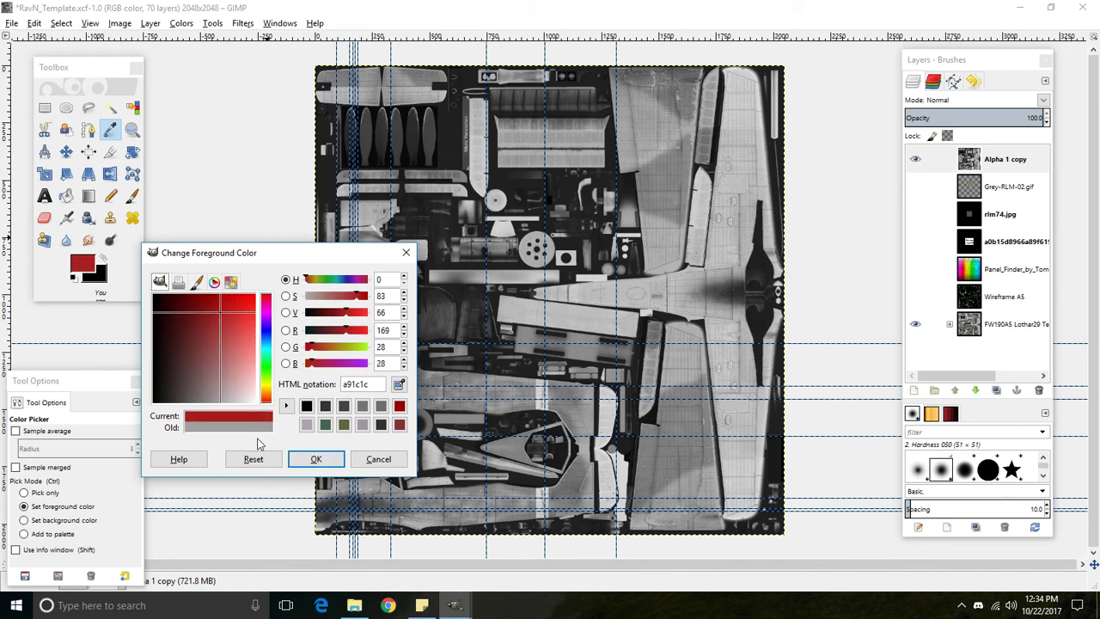
left_click(178, 282)
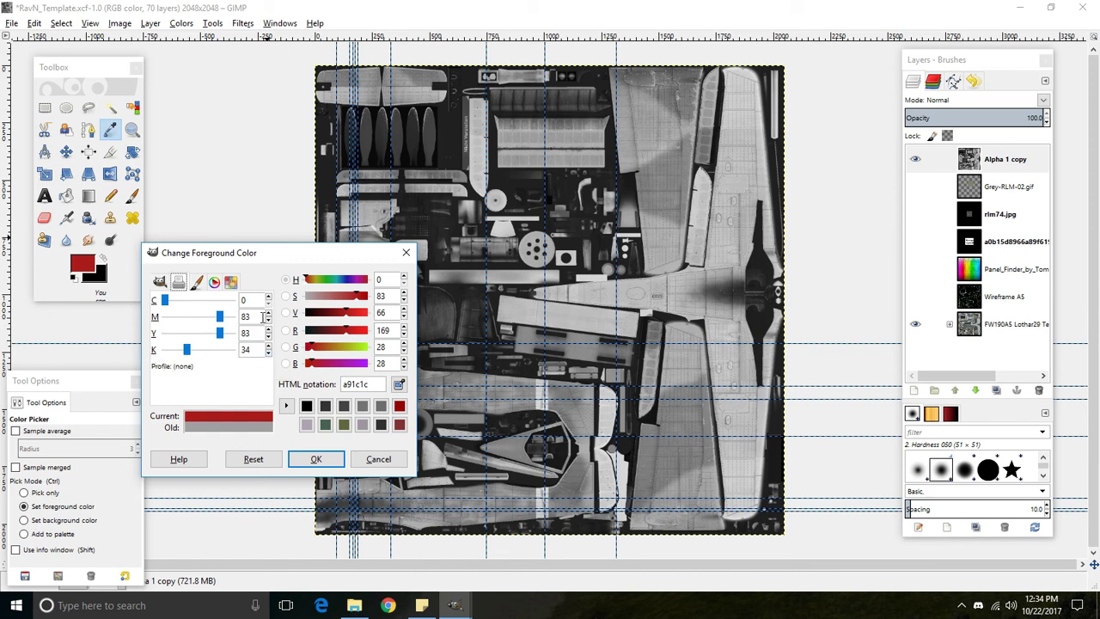
left_click_drag(267, 321, 268, 338)
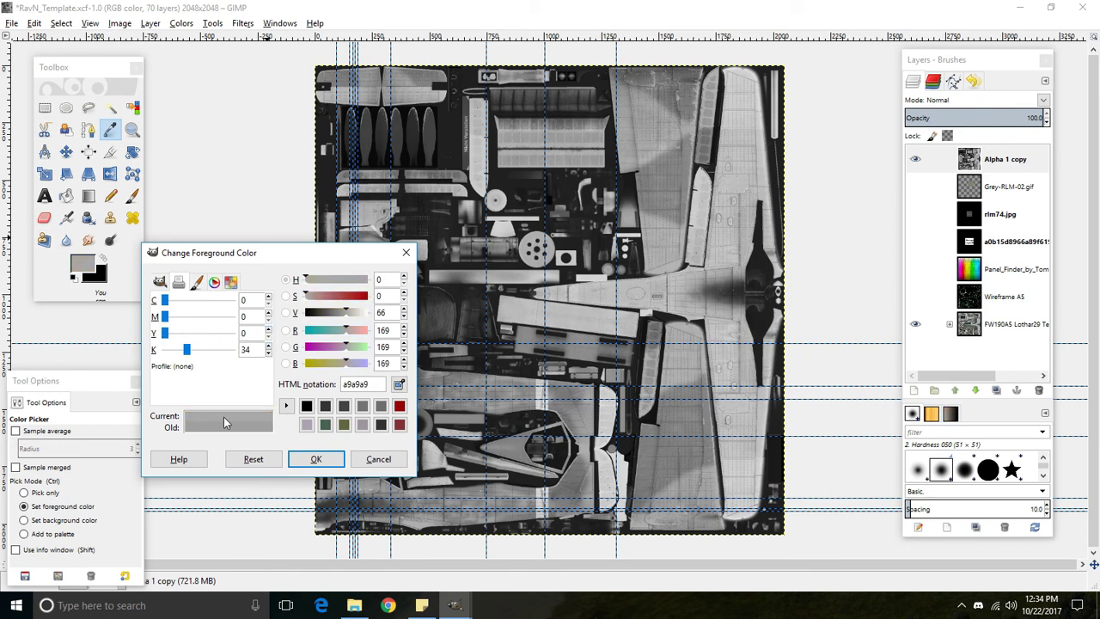
left_click(110, 129)
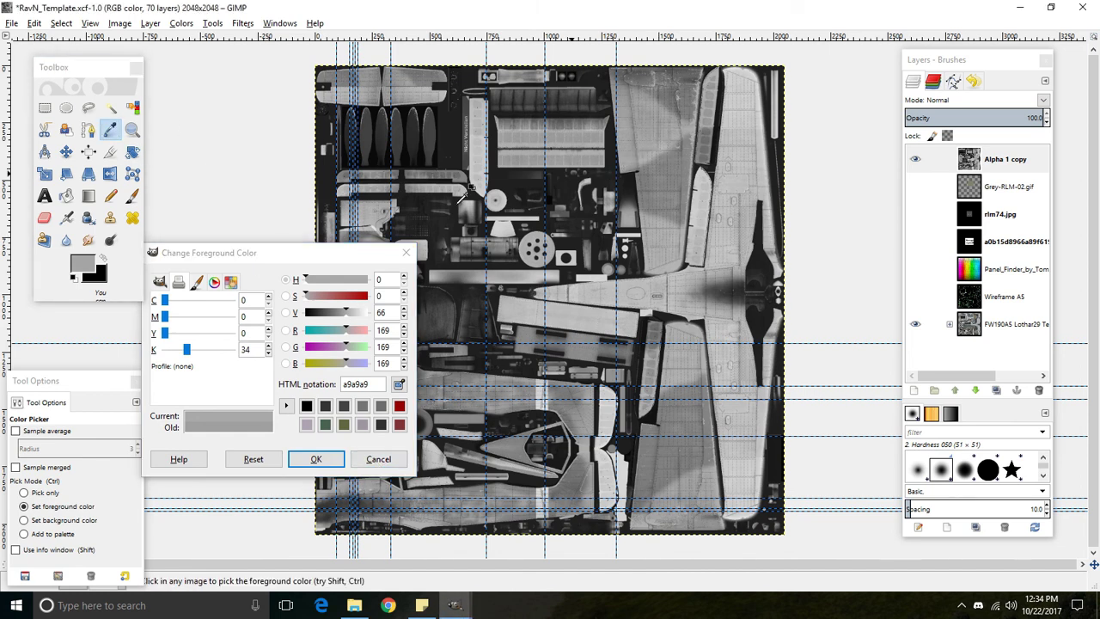
left_click(243, 412)
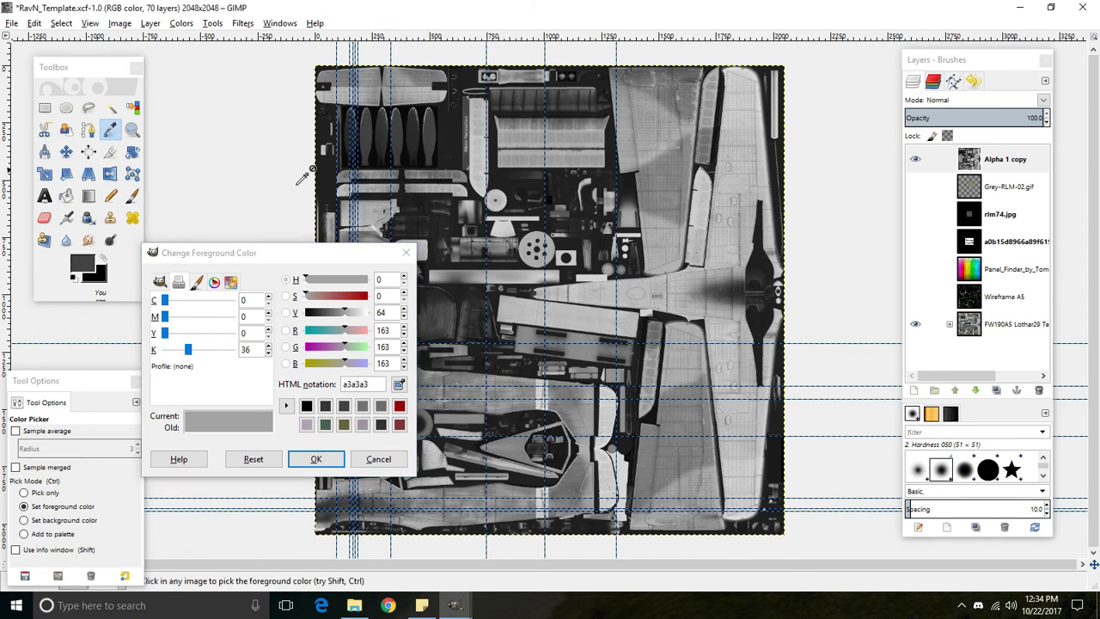
left_click(78, 263)
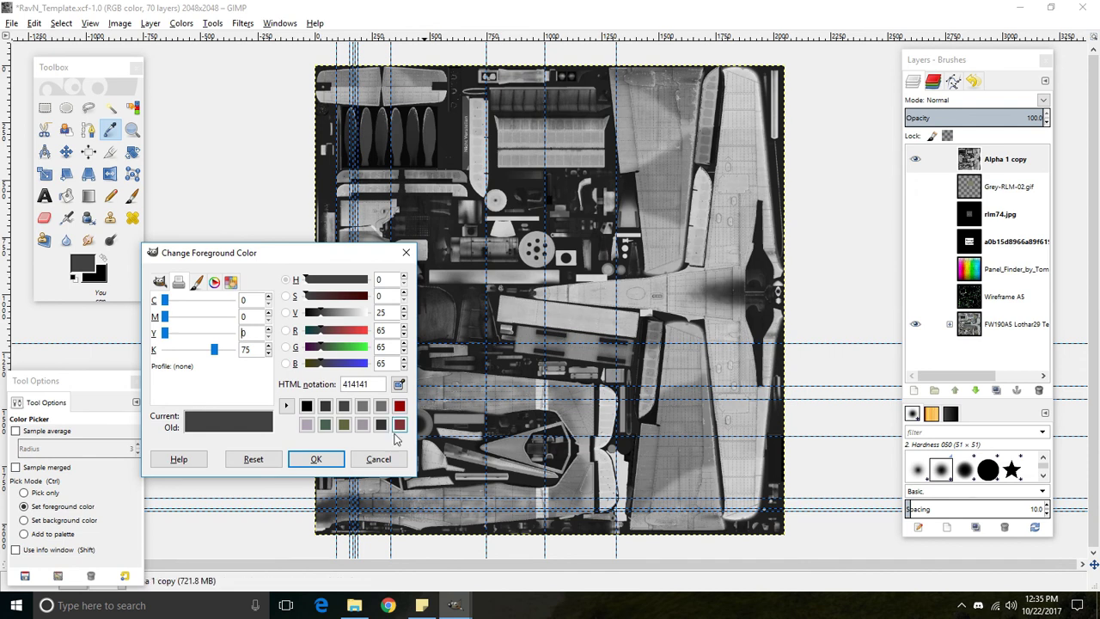
left_click(379, 460)
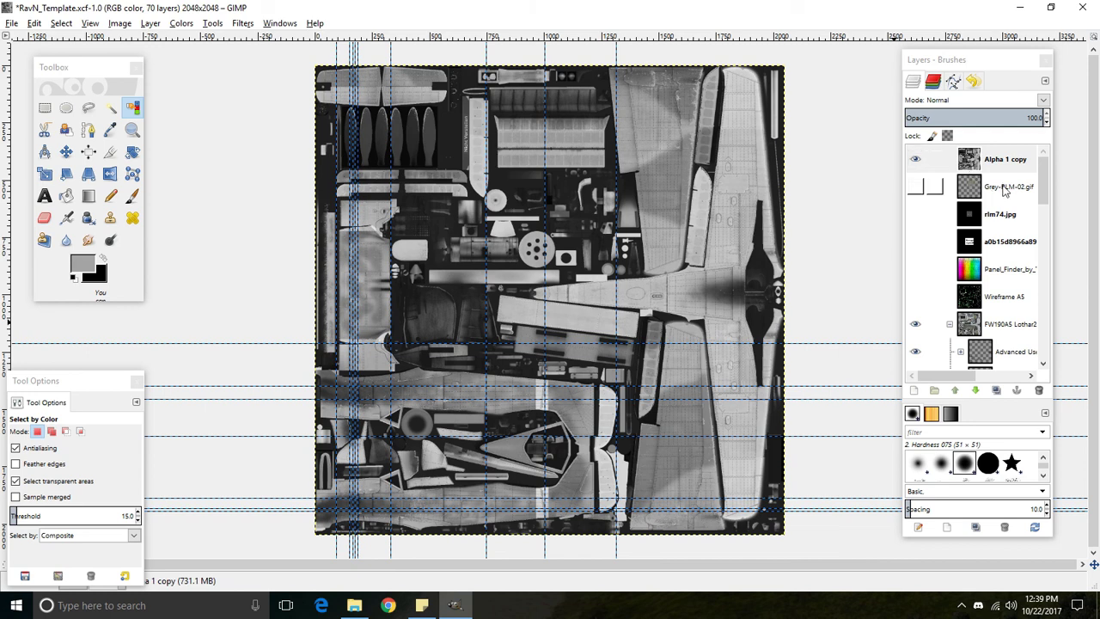
Step: Hide Alpha 1 copy and select the dark fuselage camouflage colour on the Body layer
left_click(915, 160)
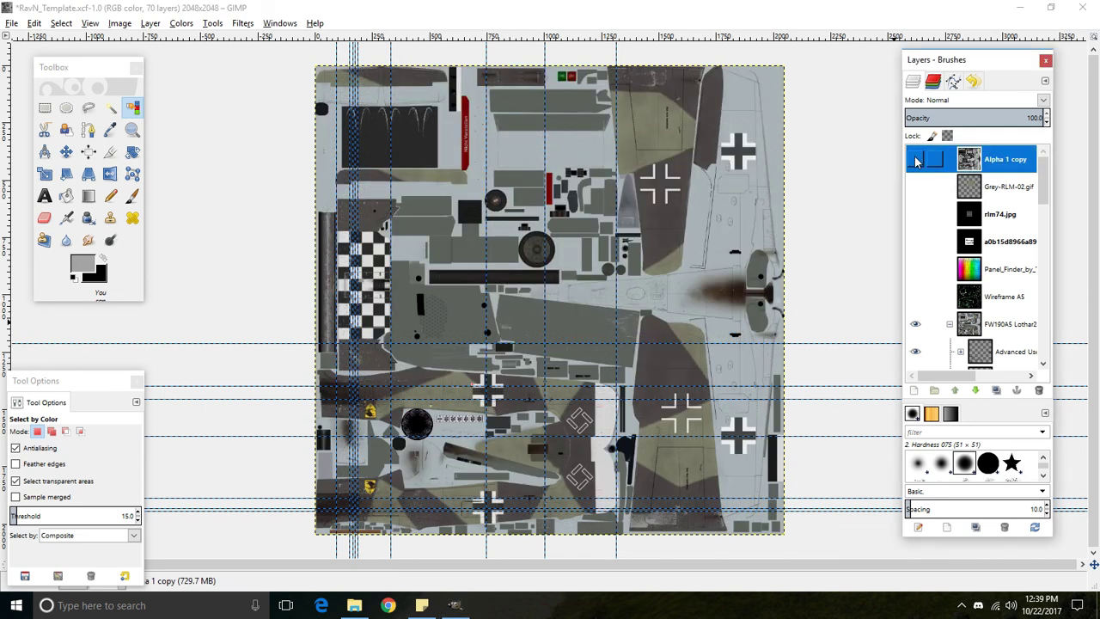
scroll(978, 202, "down", 15)
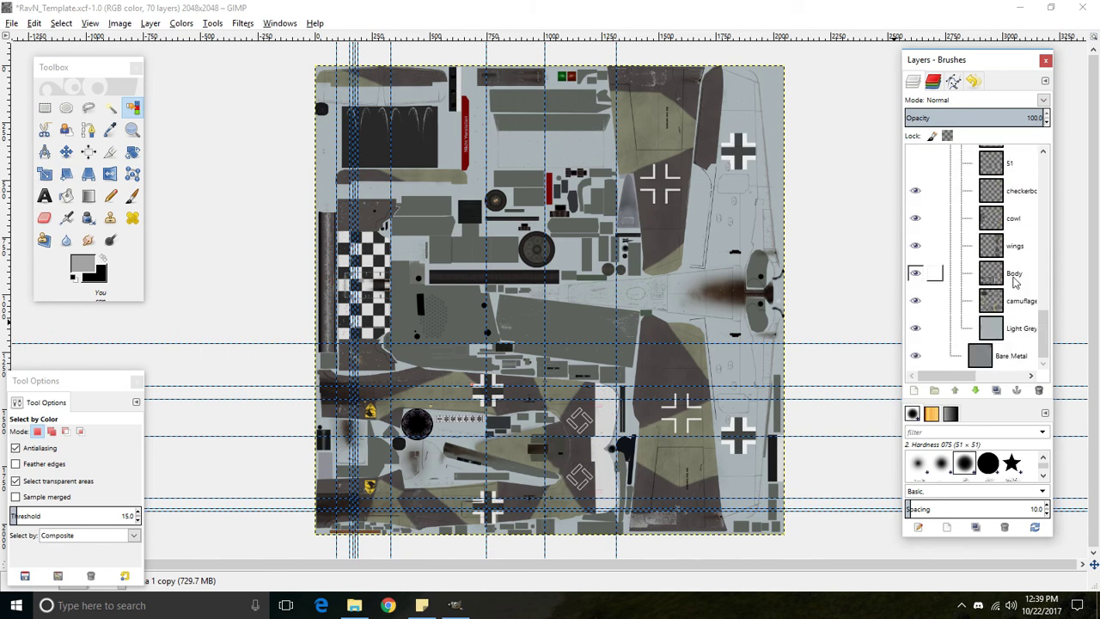
left_click(1015, 281)
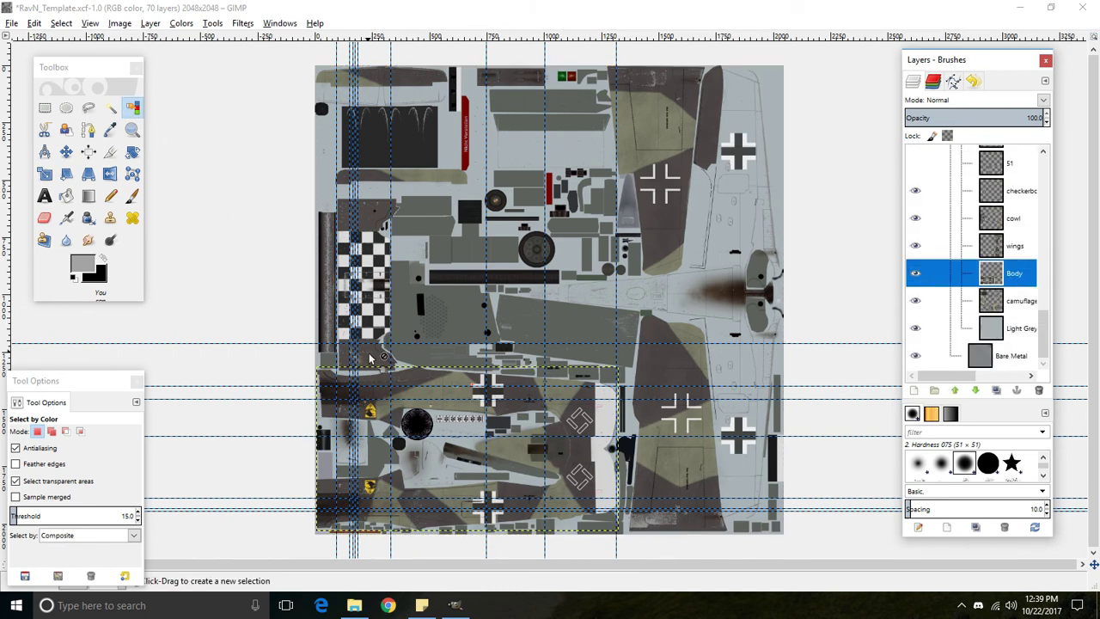
scroll(372, 361, "up", 5)
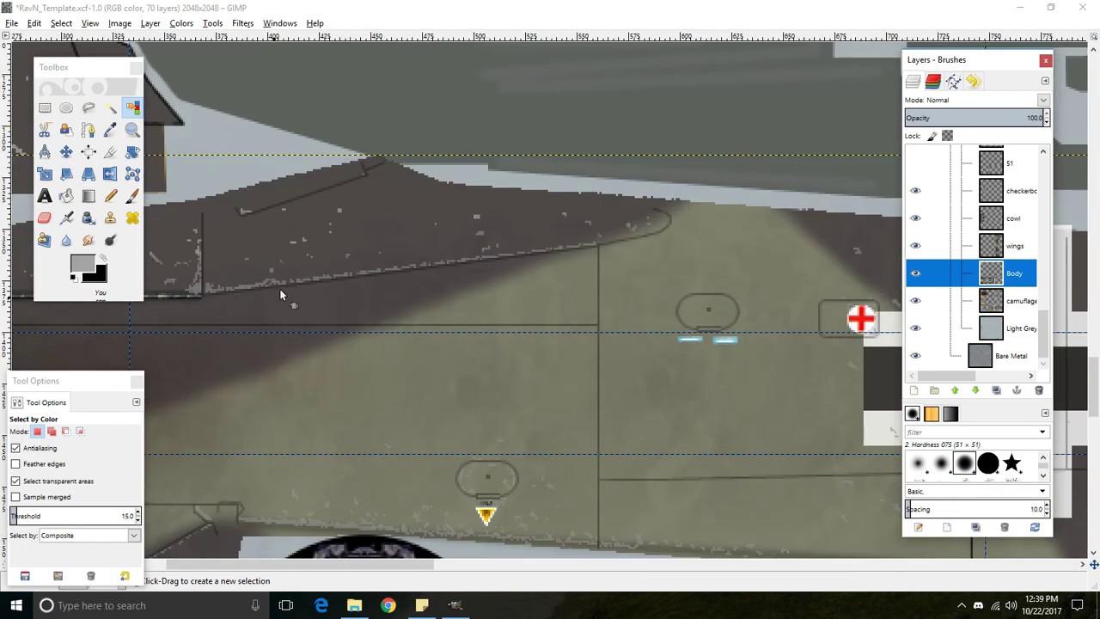
left_click(308, 254)
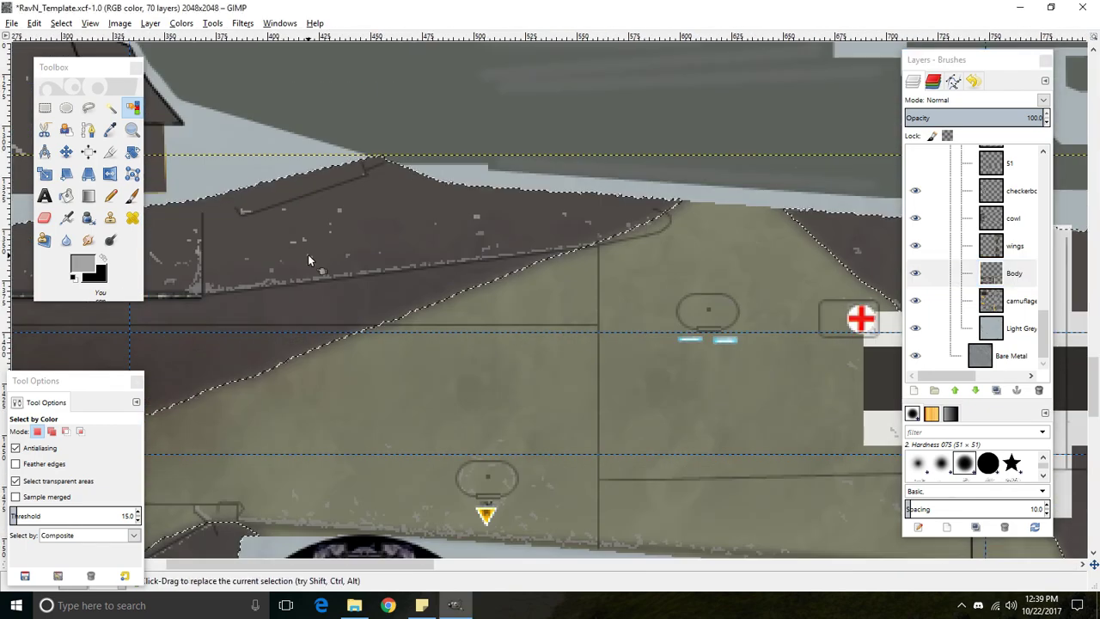
Step: Make the Alpha 1 copy layer active and visible again
scroll(288, 363, "up", 5)
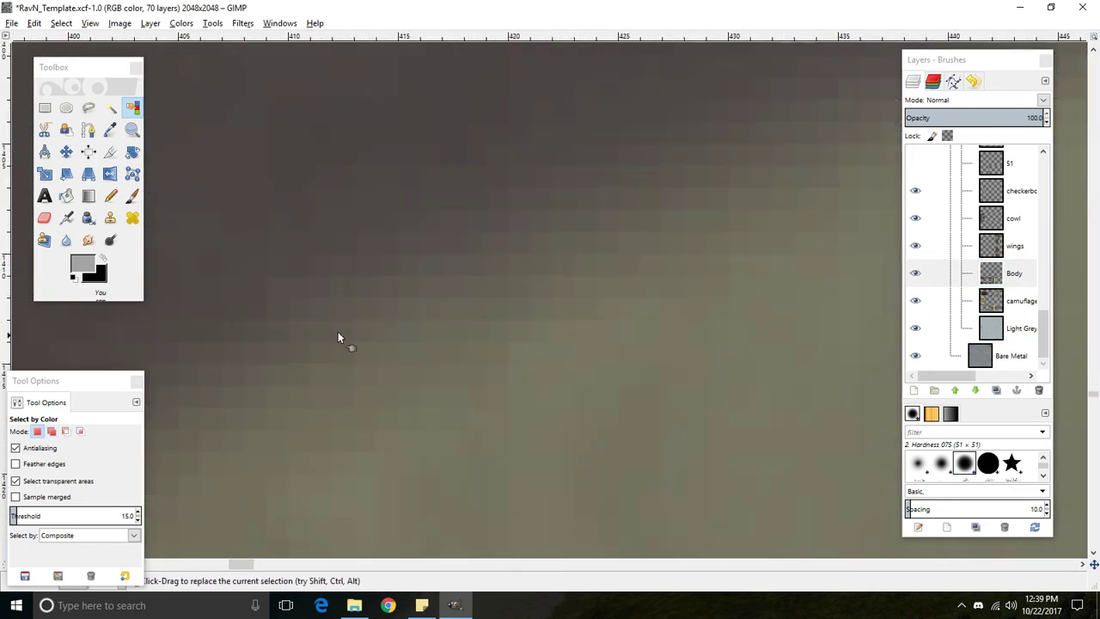
scroll(387, 320, "down", 8)
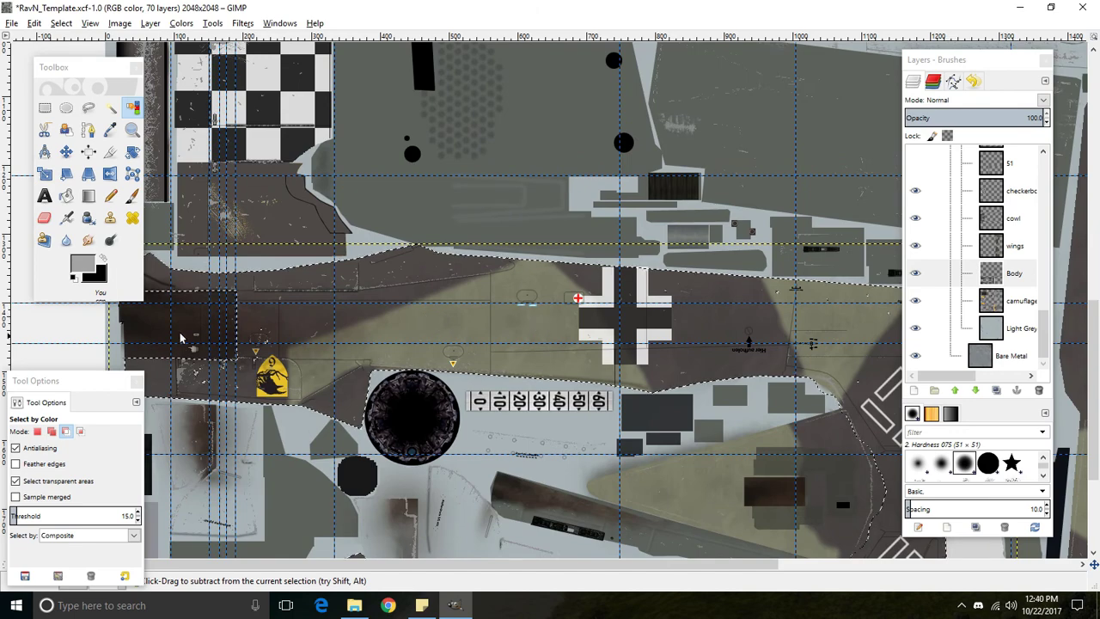
scroll(57, 336, "up", 4)
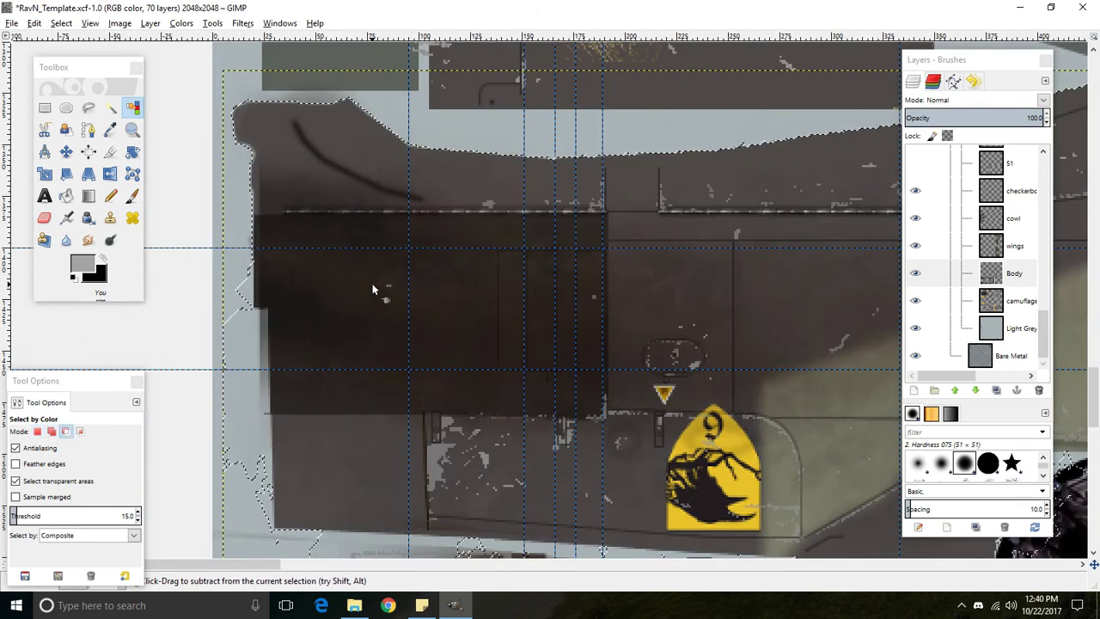
scroll(408, 275, "down", 6)
scroll(986, 200, "up", 5)
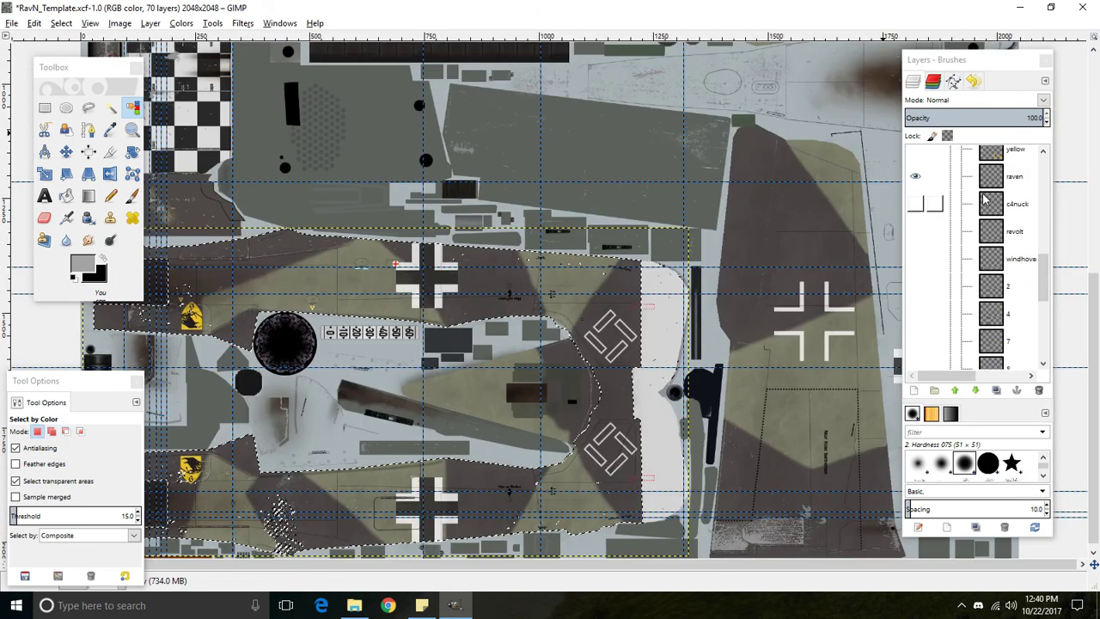
scroll(986, 199, "up", 10)
left_click(927, 162)
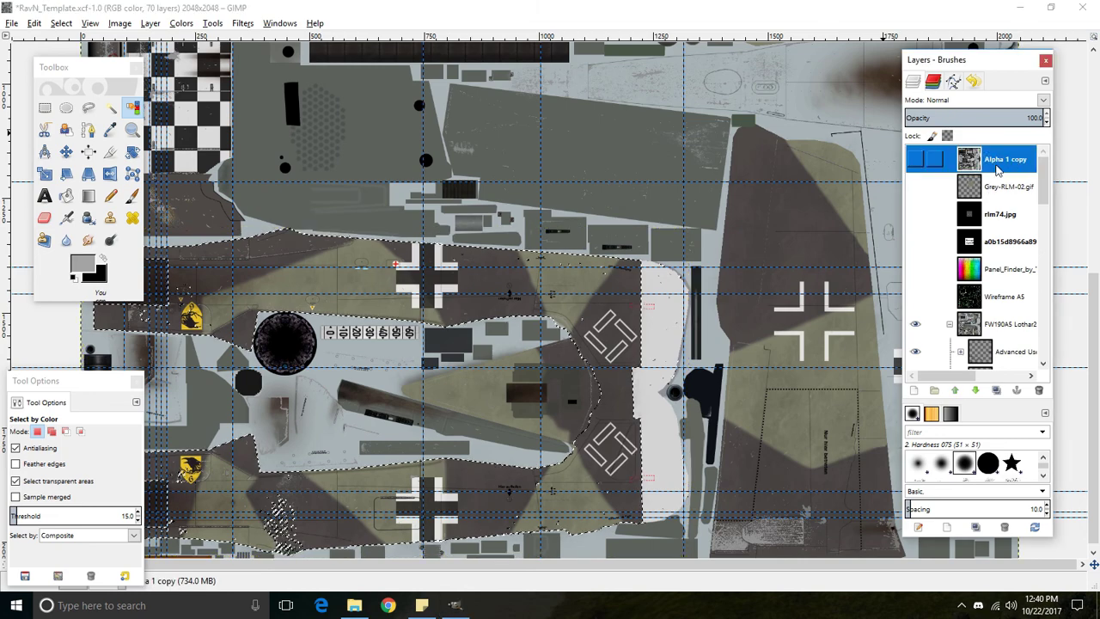
left_click(927, 161)
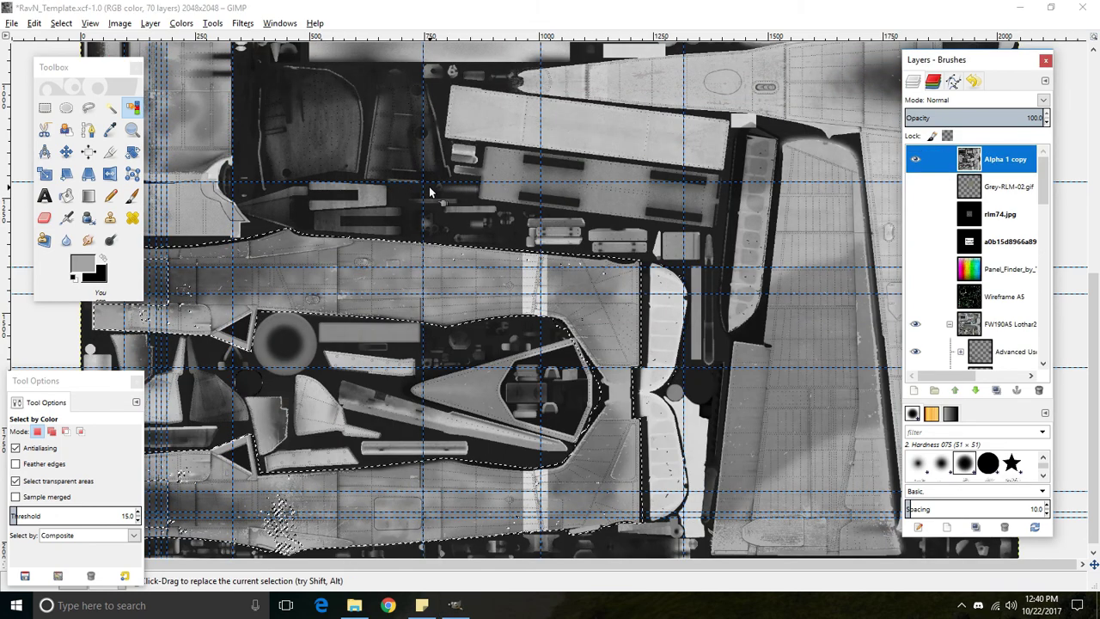
Step: Paint a test splatter across the fuselage with the Acrylic 02 brush at size 227.72
left_click(132, 196)
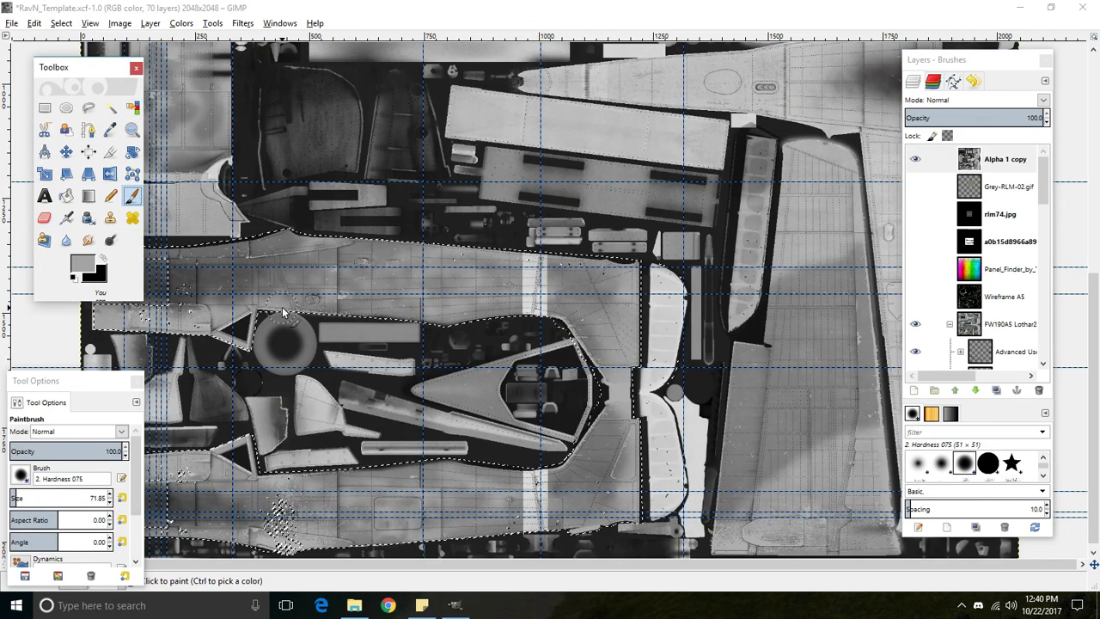
key("minus")
left_click_drag(17, 497, 31, 497)
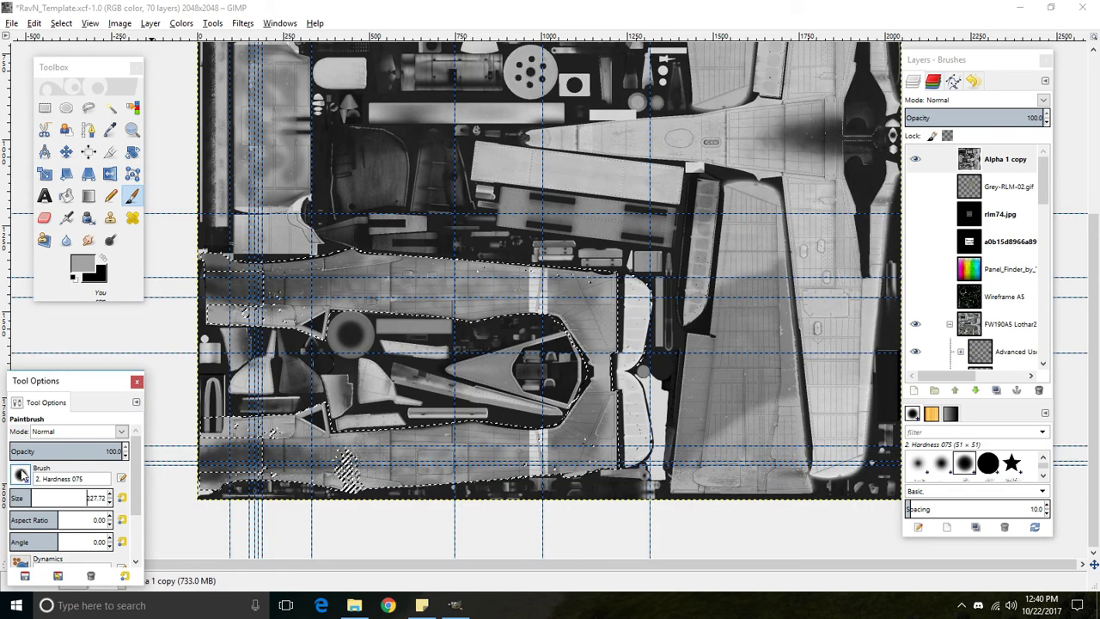
left_click(21, 474)
left_click(110, 292)
mouse_move(262, 273)
left_mouse_down()
mouse_move(418, 251)
mouse_move(386, 251)
mouse_move(362, 274)
mouse_move(442, 250)
mouse_move(412, 278)
mouse_move(422, 319)
left_mouse_up()
Step: Switch the brush back to 2. Hardness 075
scroll(422, 319, "up", 3)
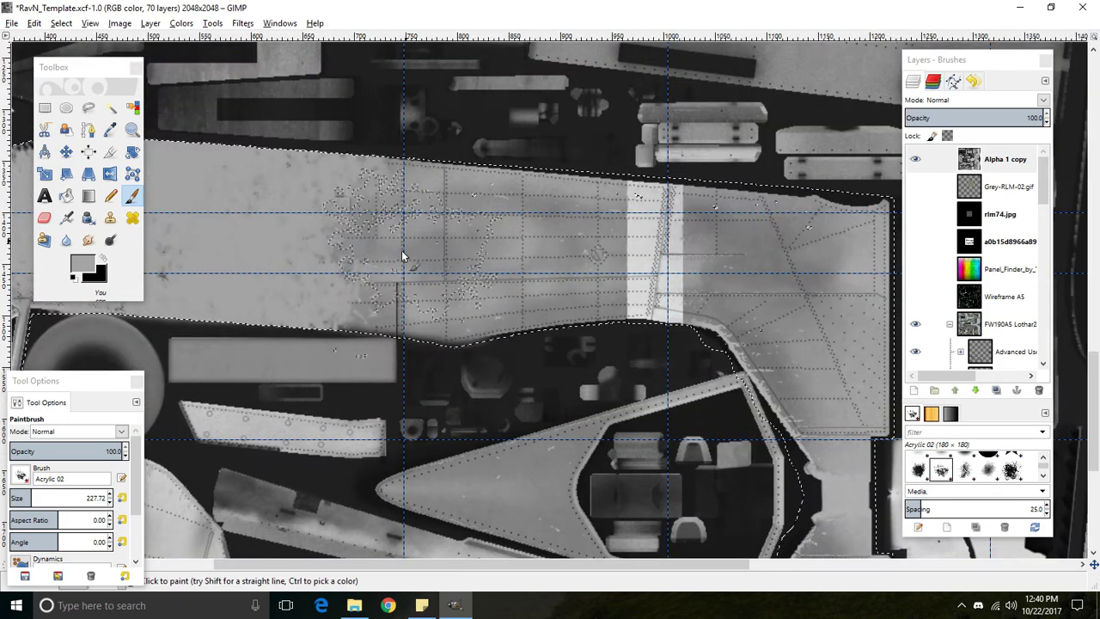
scroll(419, 197, "down", 2)
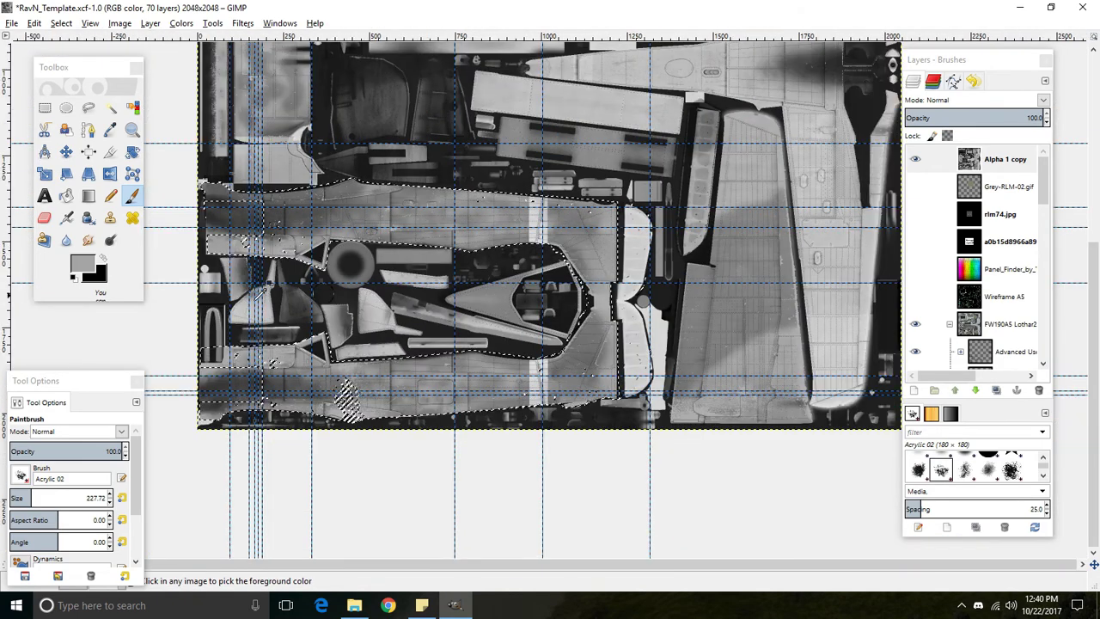
scroll(212, 283, "down", 1)
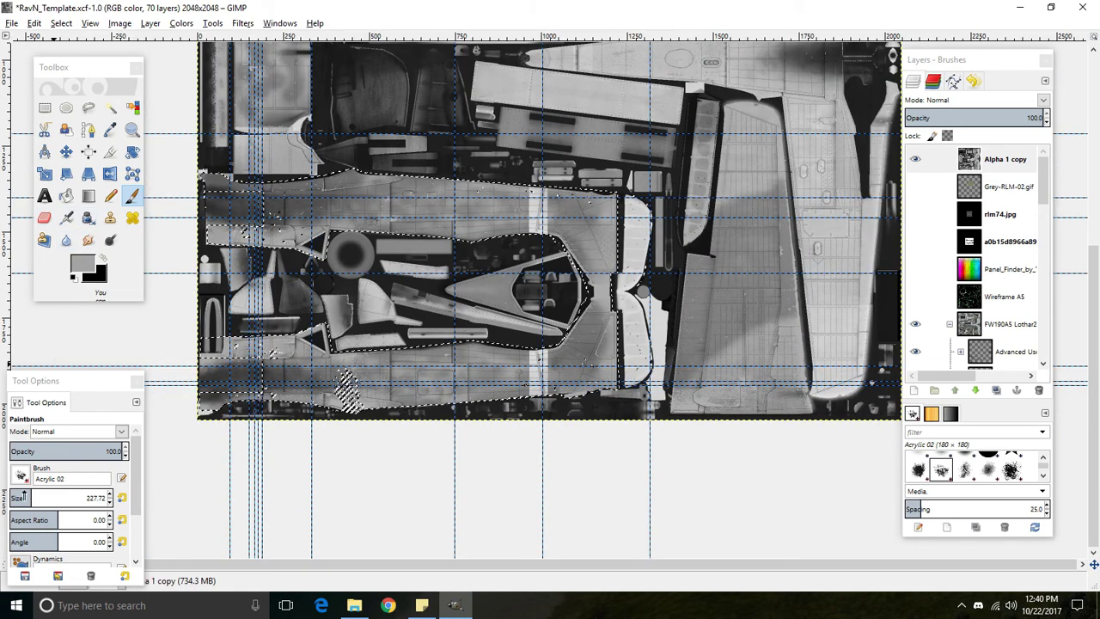
left_click(21, 475)
double_click(38, 290)
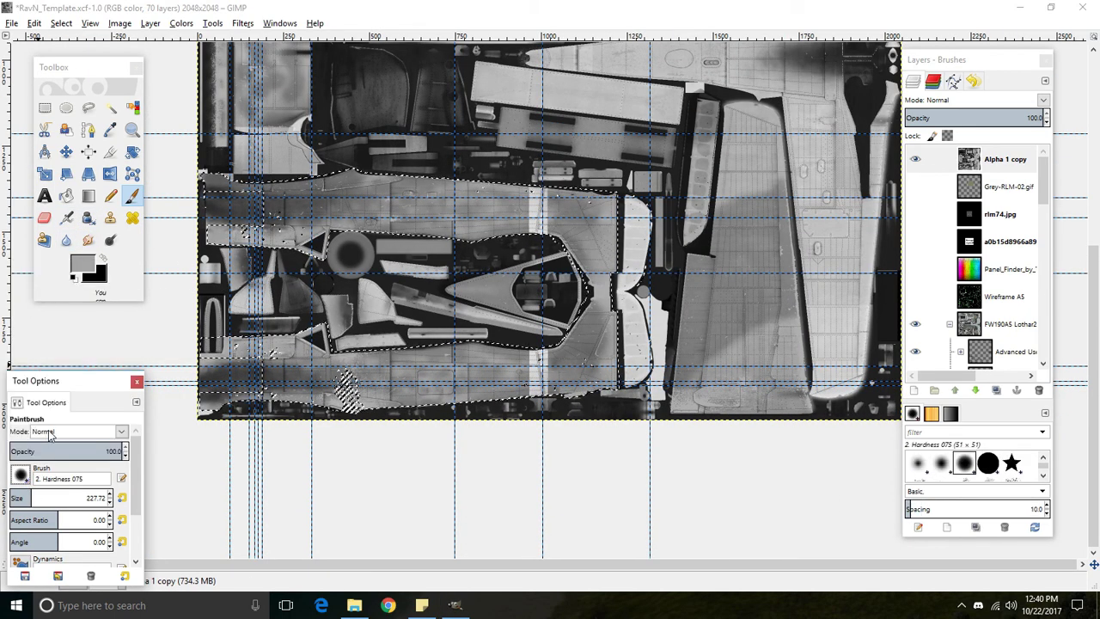
Step: Set the foreground to dark grey 424242 (K 74) and fill the fuselage camouflage selection
left_click(78, 274)
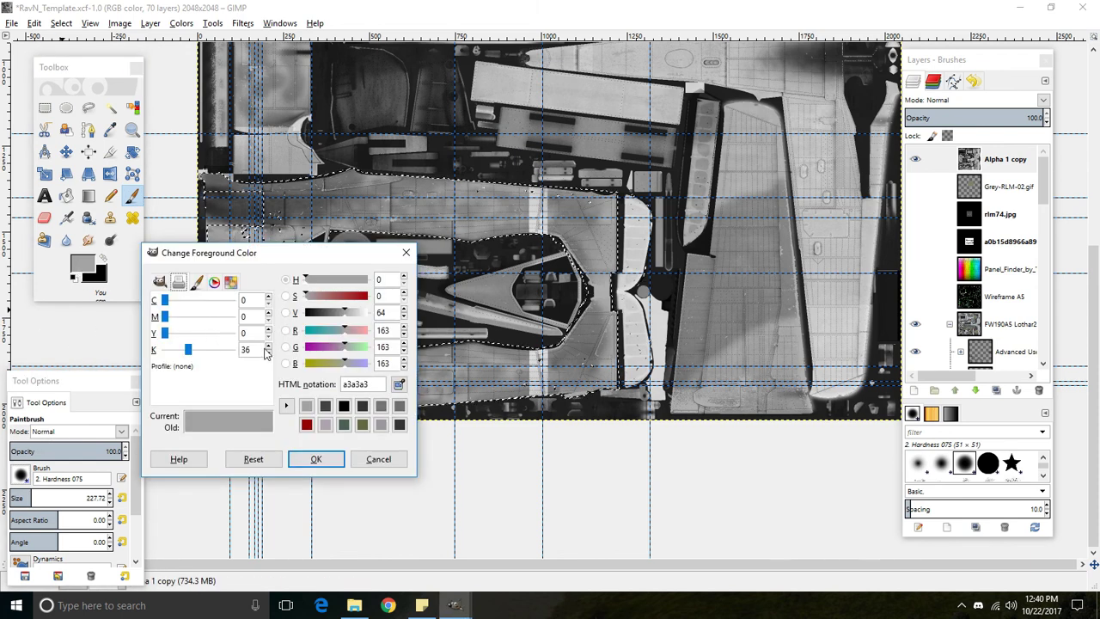
left_click_drag(268, 350, 268, 350)
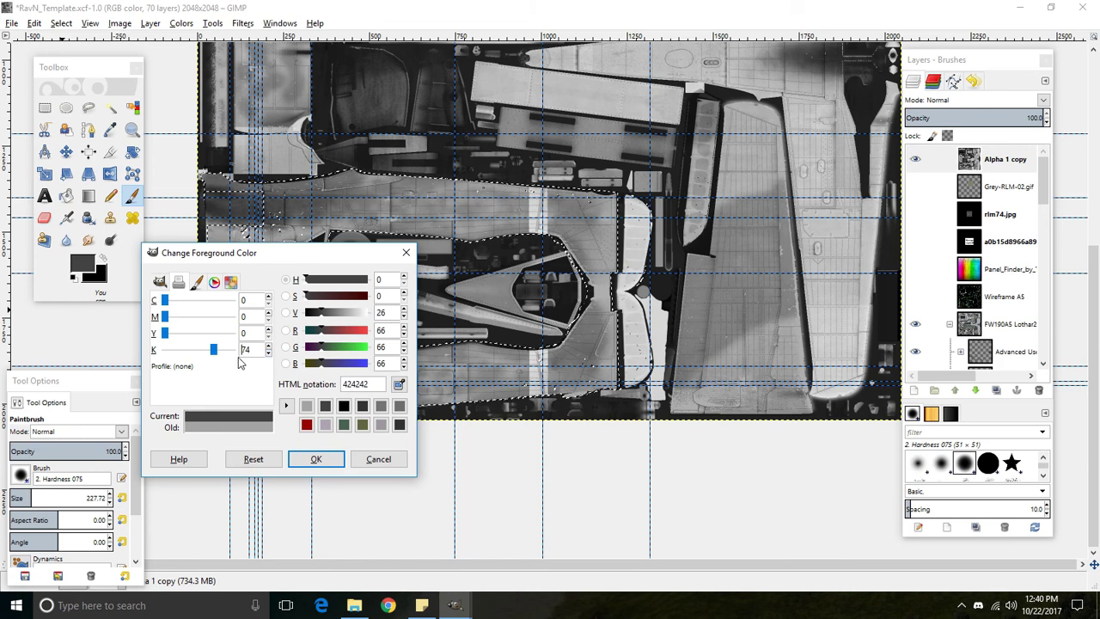
left_click(316, 460)
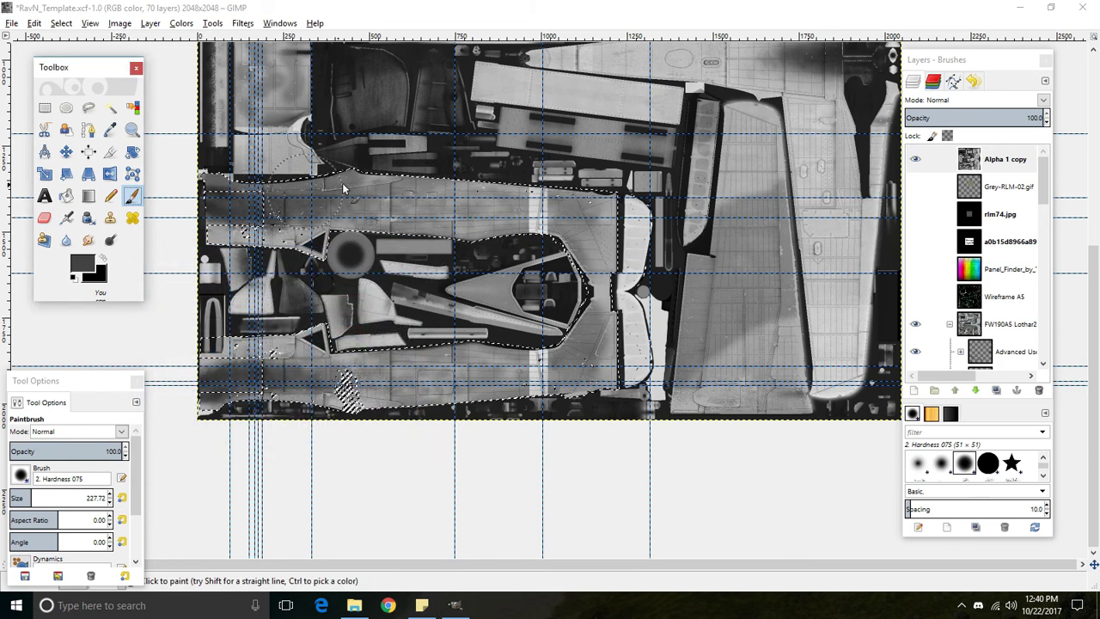
mouse_move(352, 207)
left_mouse_down()
mouse_move(315, 136)
mouse_move(118, 290)
mouse_move(499, 159)
mouse_move(346, 269)
mouse_move(639, 216)
mouse_move(590, 291)
mouse_move(496, 373)
mouse_move(651, 331)
mouse_move(681, 363)
mouse_move(419, 411)
mouse_move(318, 384)
mouse_move(397, 349)
mouse_move(403, 282)
mouse_move(196, 359)
left_mouse_up()
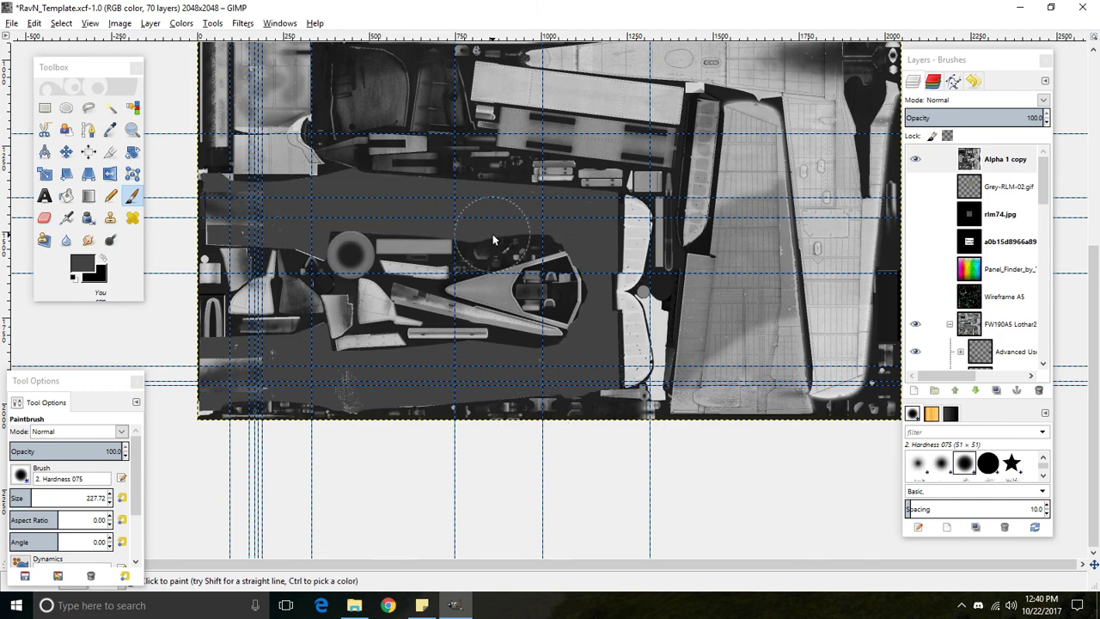
scroll(493, 230, "up", 3)
scroll(335, 230, "up", 5)
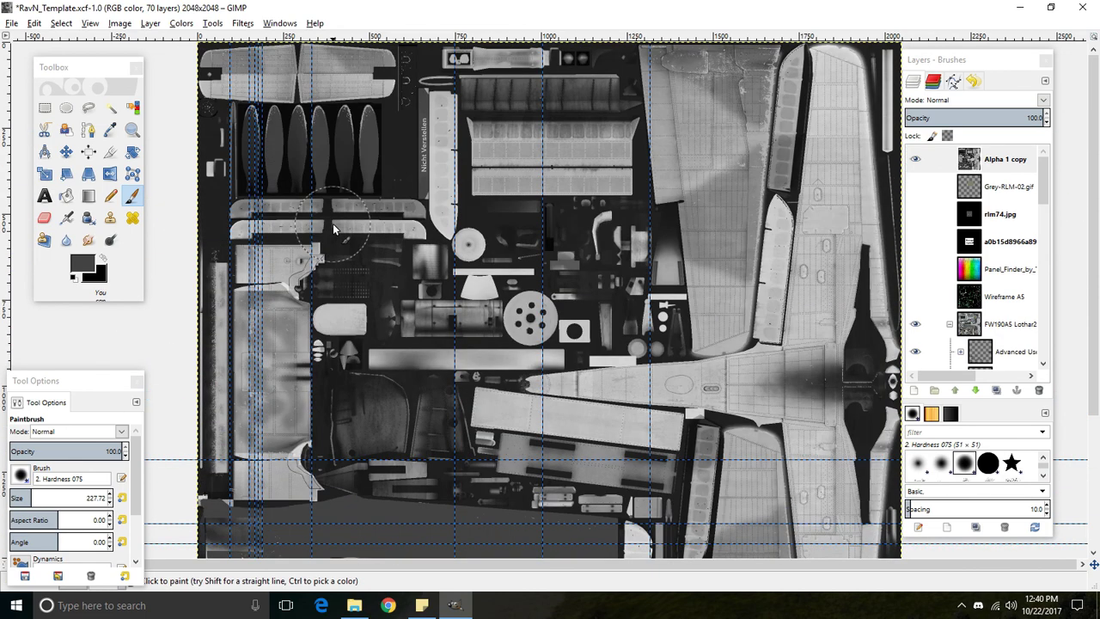
Step: Hide Alpha 1 copy and Select by Color the green wing camouflage on the wings layer
left_click(916, 159)
scroll(965, 212, "down", 10)
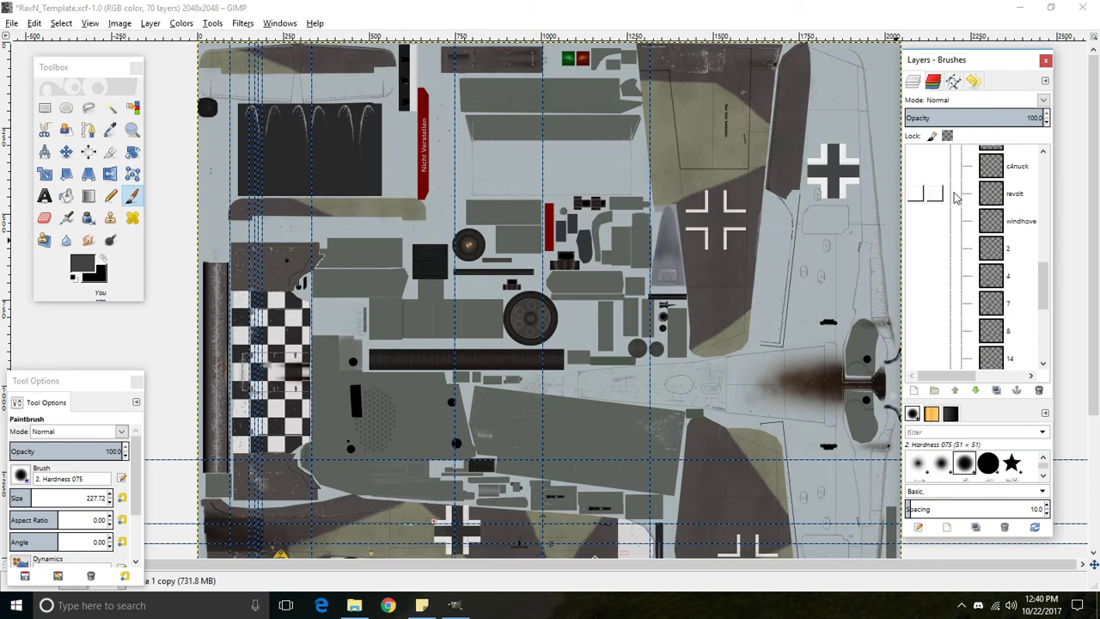
left_click(1014, 246)
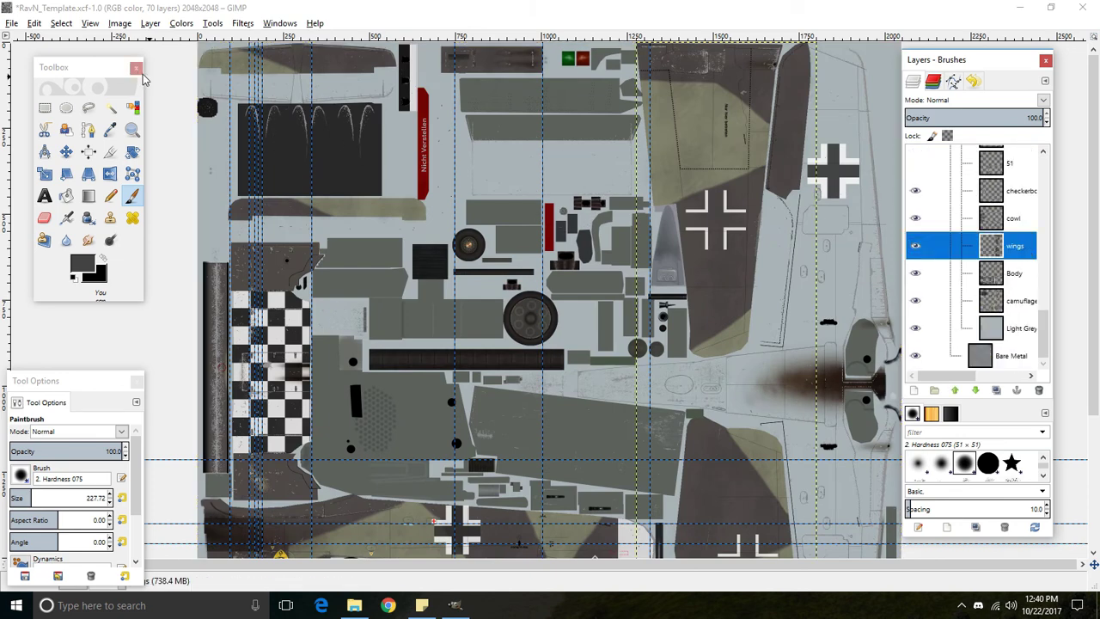
left_click(132, 108)
left_click(744, 142)
Step: Make the Alpha 1 copy layer the active layer again
scroll(744, 141, "up", 4, "ctrl")
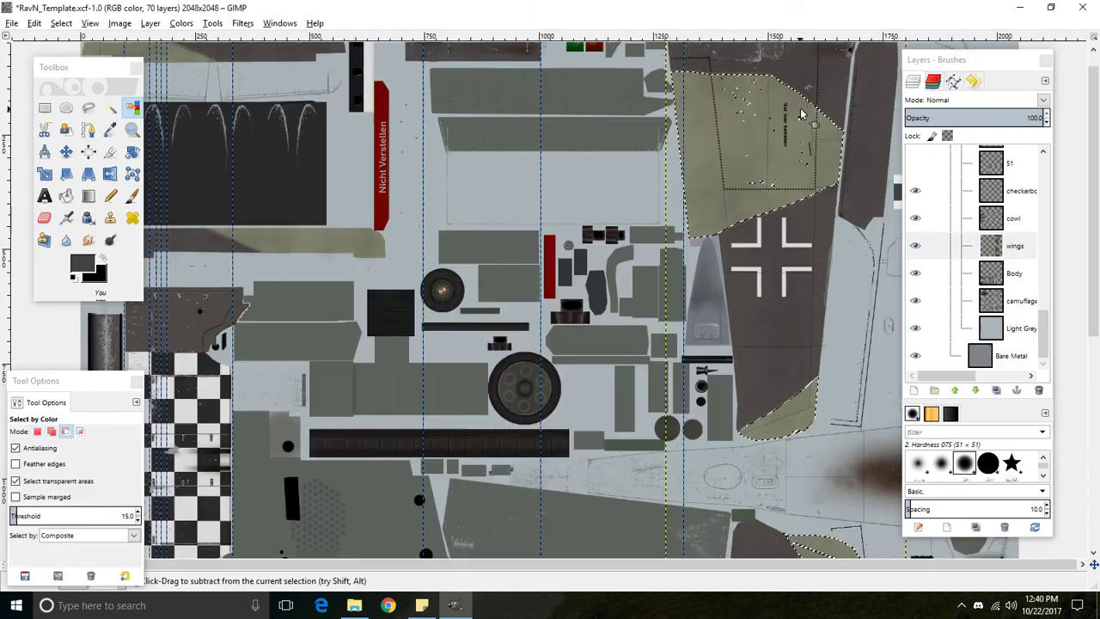
scroll(618, 184, "up", 4, "ctrl")
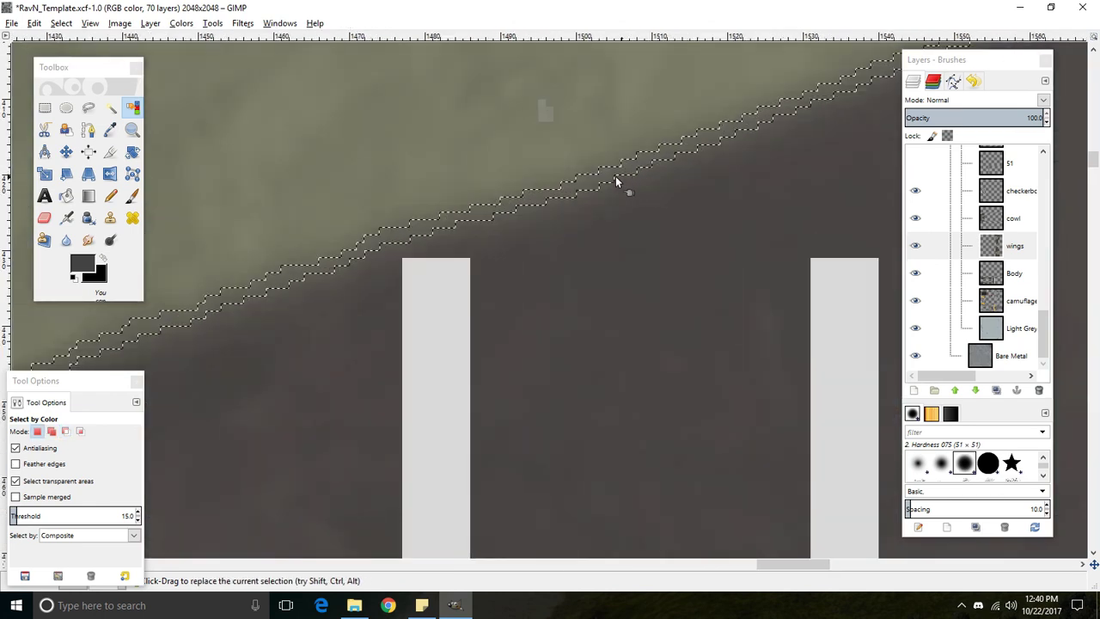
scroll(589, 163, "down", 3, "ctrl")
scroll(590, 165, "down", 5, "ctrl")
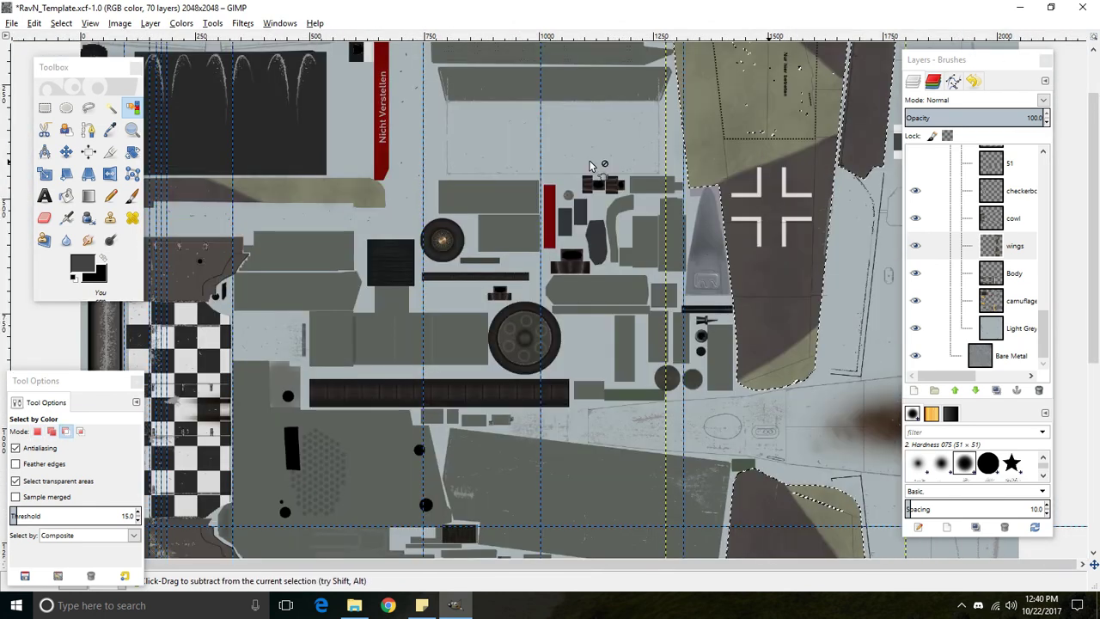
scroll(482, 176, "up", 1)
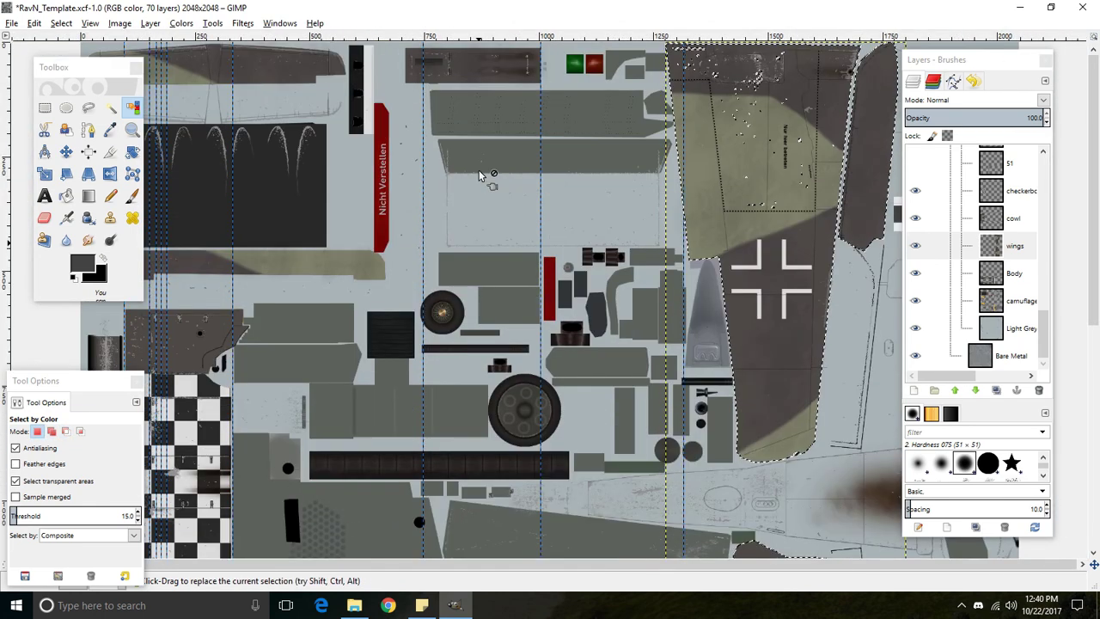
scroll(481, 175, "down", 6)
scroll(482, 175, "down", 1, "ctrl")
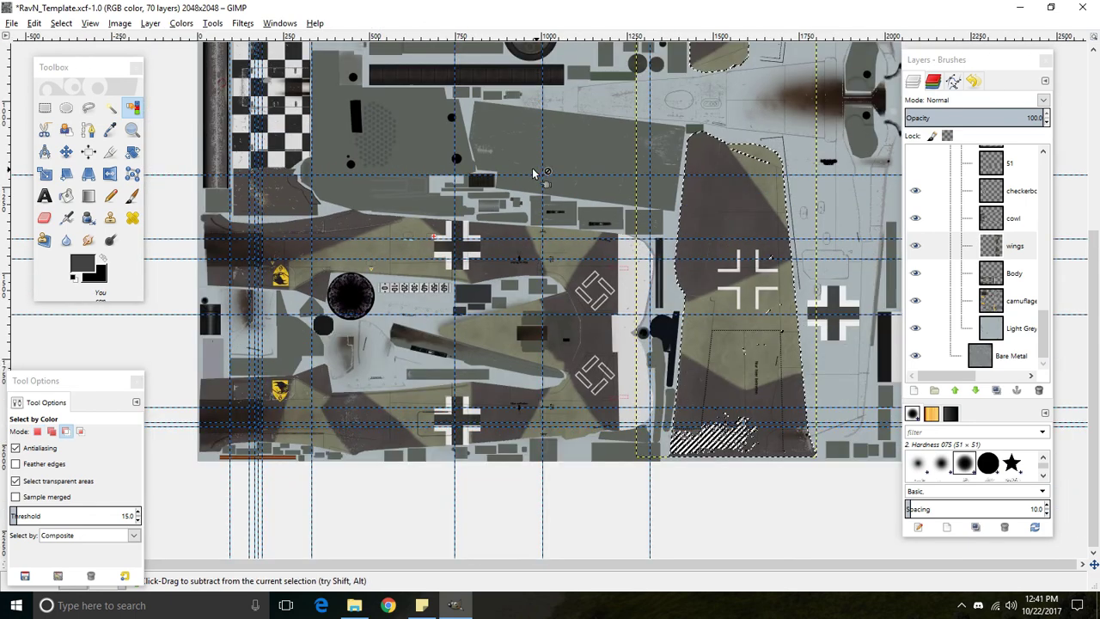
scroll(995, 172, "up", 8)
left_click(998, 161)
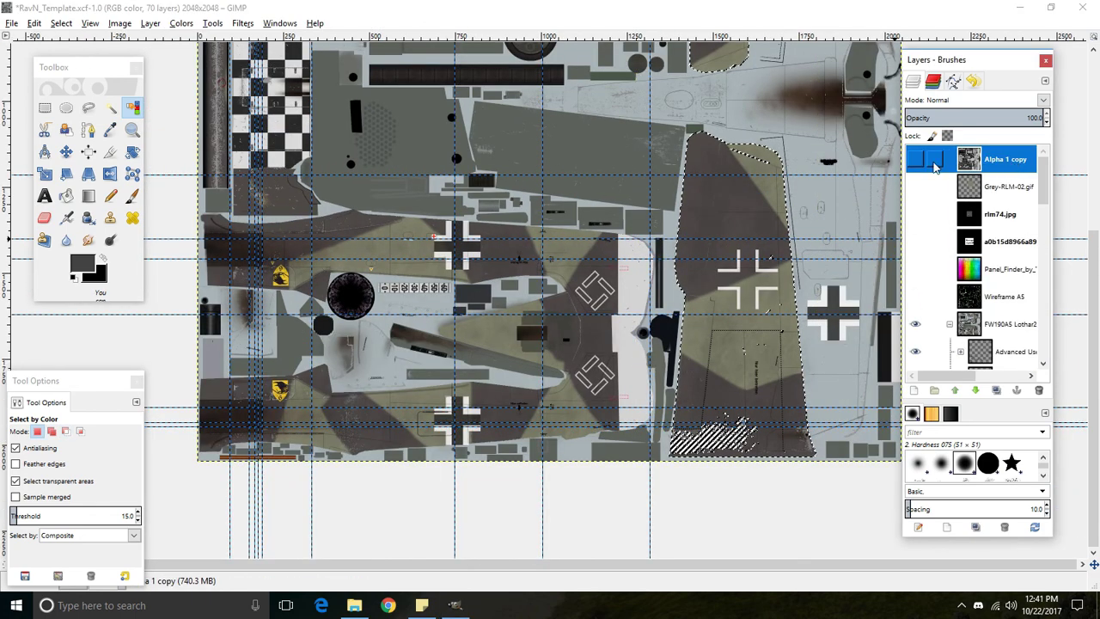
Step: Show Alpha 1 copy and paint the selected wing camouflage dark grey, comparing with undo/redo
left_click(915, 159)
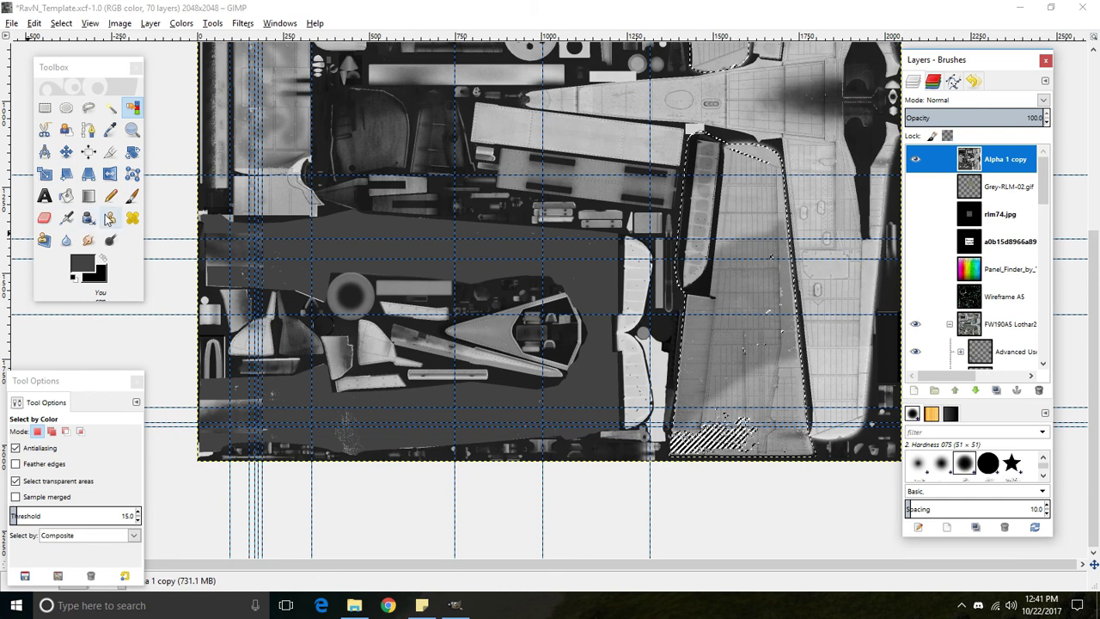
left_click(133, 196)
scroll(662, 273, "down", 1, "ctrl")
mouse_move(662, 274)
left_mouse_down()
mouse_move(620, 458)
mouse_move(648, 478)
mouse_move(626, 517)
mouse_move(645, 546)
mouse_move(629, 540)
mouse_move(726, 466)
mouse_move(691, 409)
mouse_move(711, 256)
mouse_move(689, 275)
mouse_move(681, 115)
mouse_move(682, 167)
mouse_move(614, 286)
mouse_move(593, 229)
mouse_move(603, 155)
mouse_move(644, 19)
mouse_move(624, 62)
mouse_move(677, 126)
mouse_move(740, 69)
left_mouse_up()
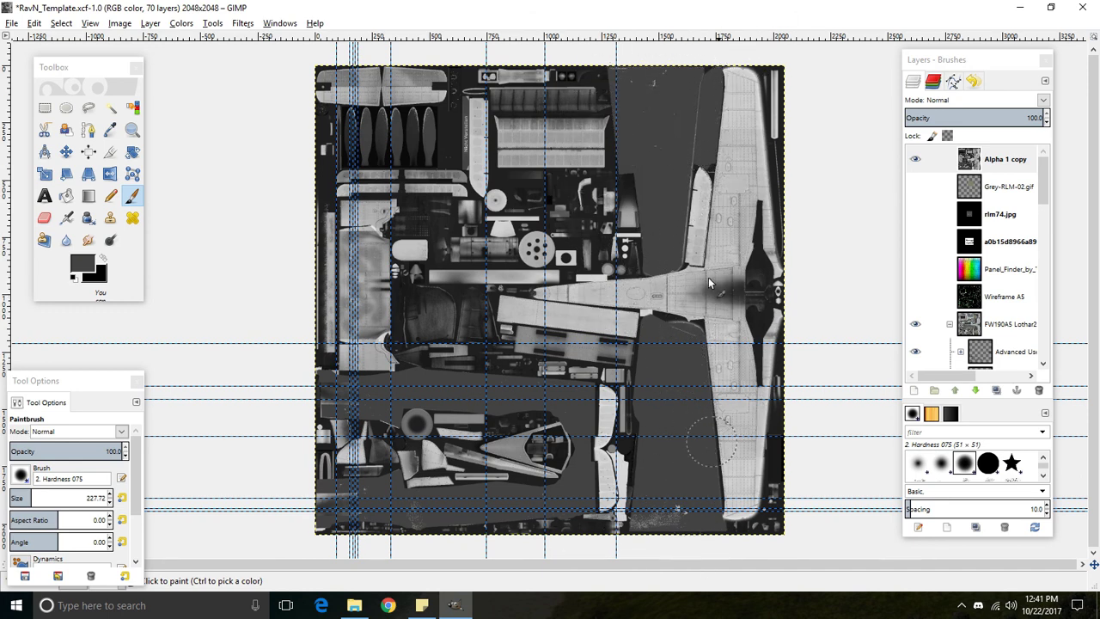
key("ctrl+z")
key("ctrl+y")
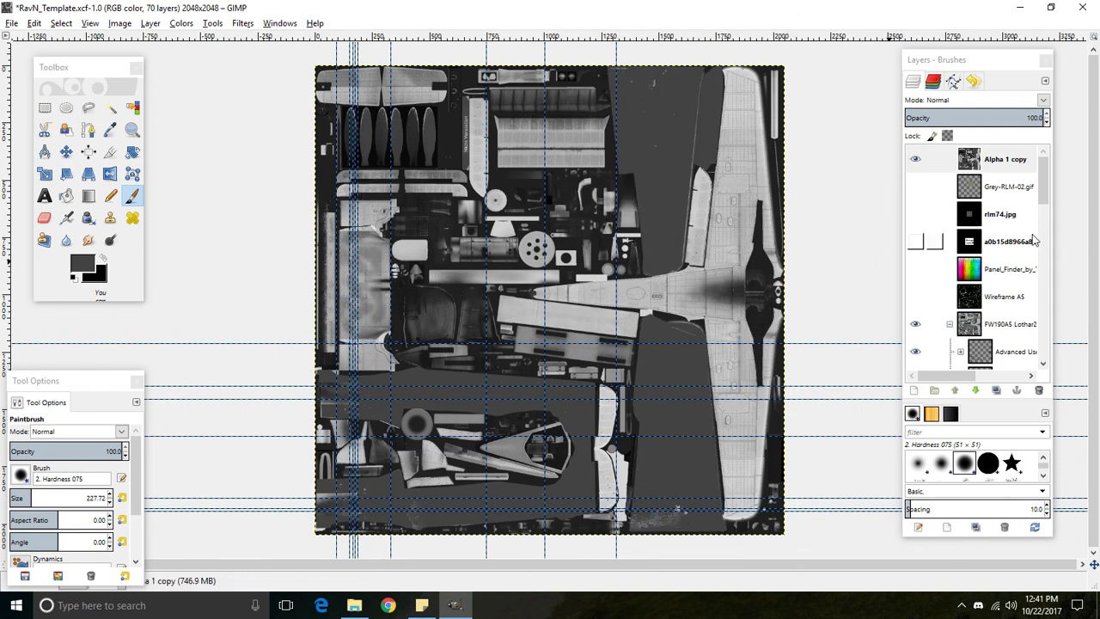
Step: Hide the Alpha 1 copy layer and scroll down the Layers panel toward the cowl layer
left_click(915, 160)
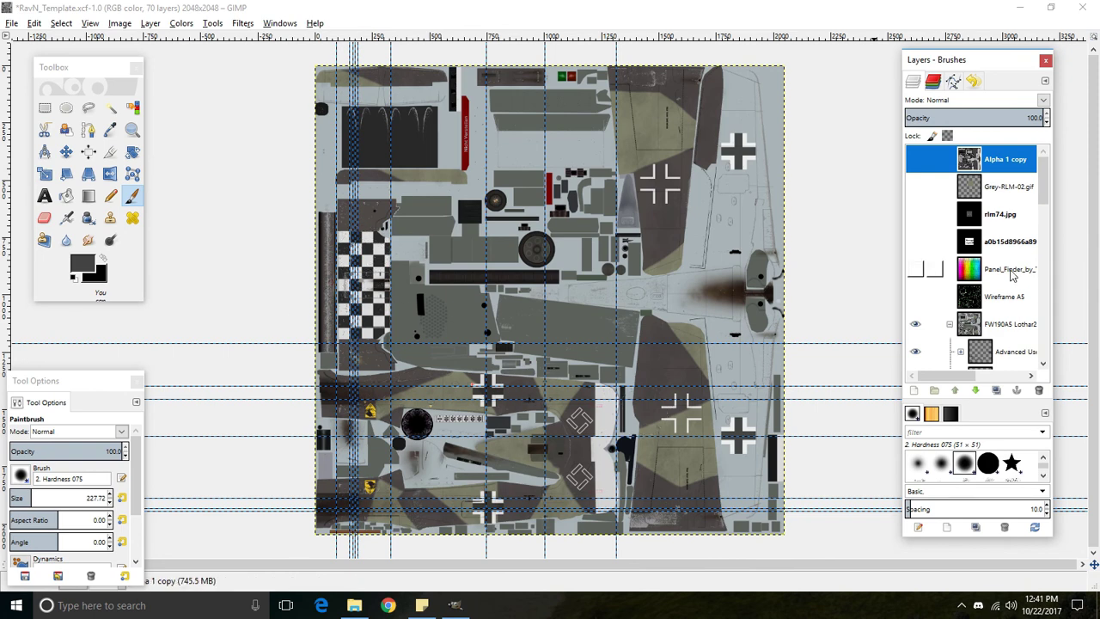
scroll(1014, 271, "down", 5)
scroll(1008, 269, "down", 8)
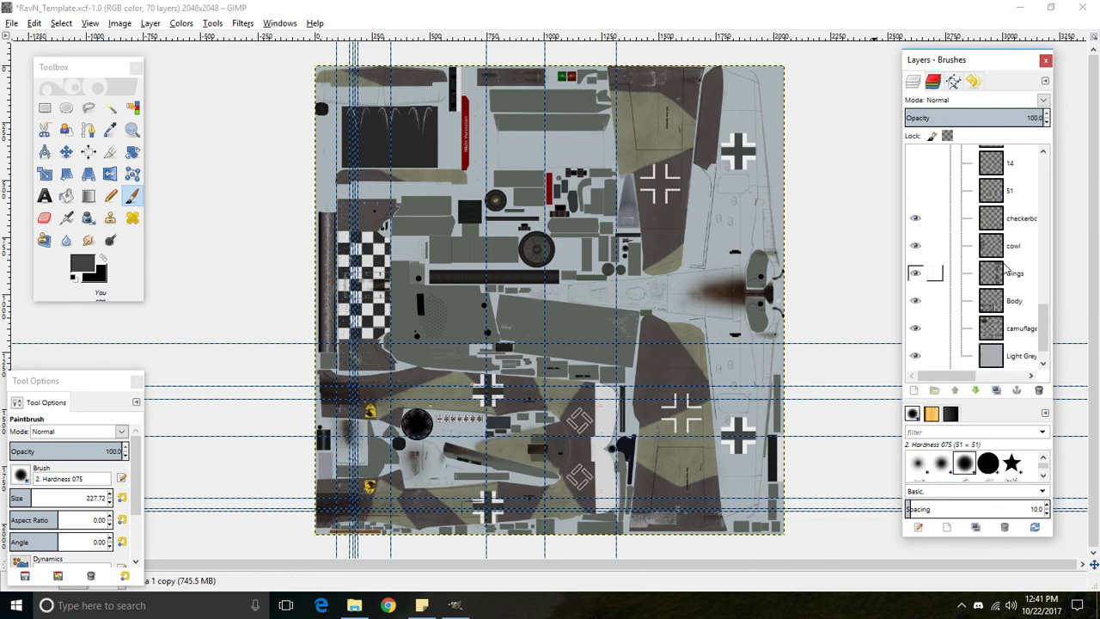
Step: Set the foreground colour to grey 737373 and select the checkerboard squares by colour
left_click(1015, 219)
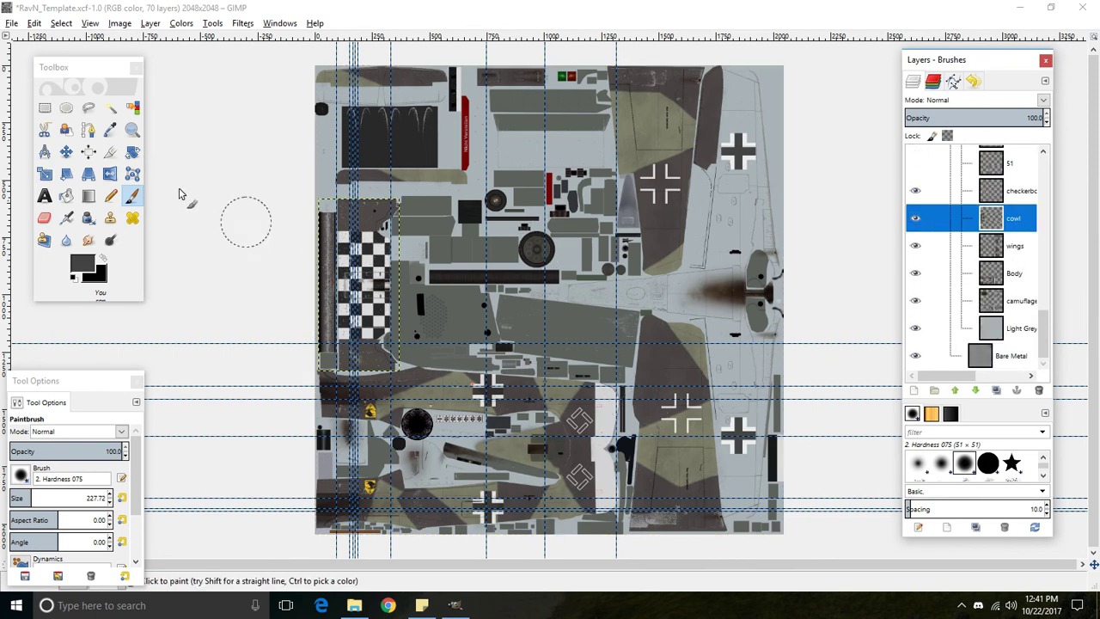
left_click(84, 266)
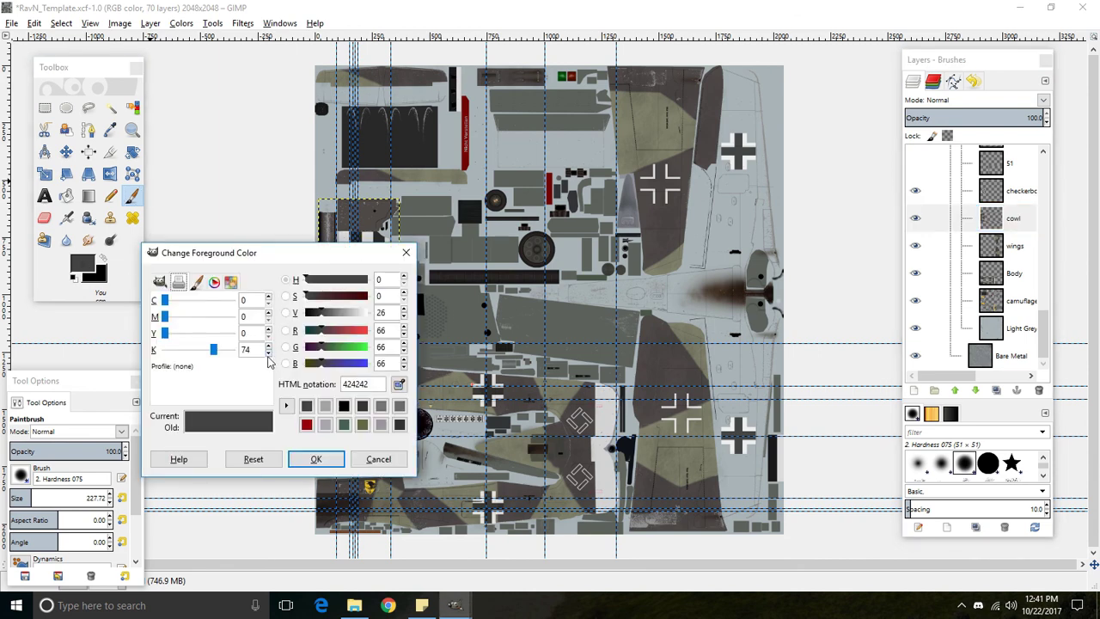
scroll(269, 353, "down", 4)
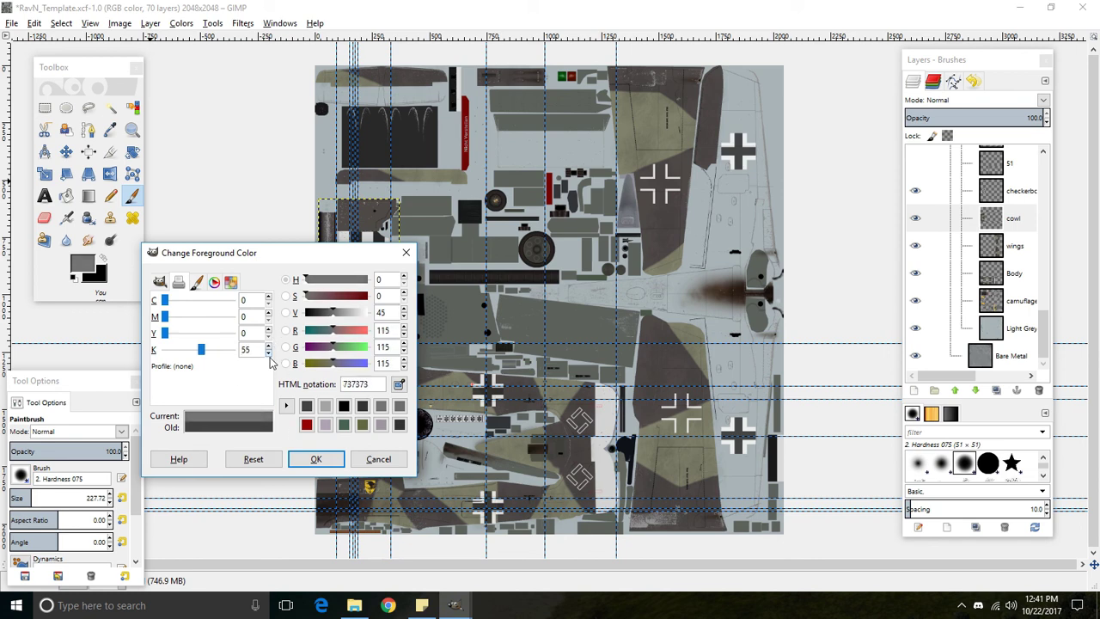
left_click(316, 460)
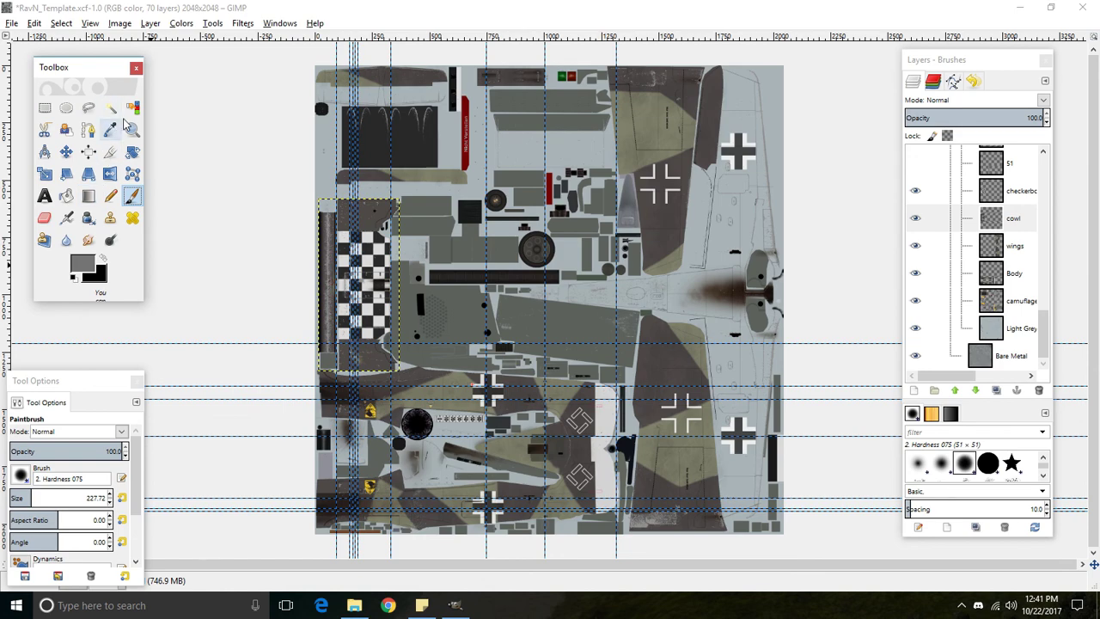
left_click(132, 108)
scroll(117, 371, "up", 5)
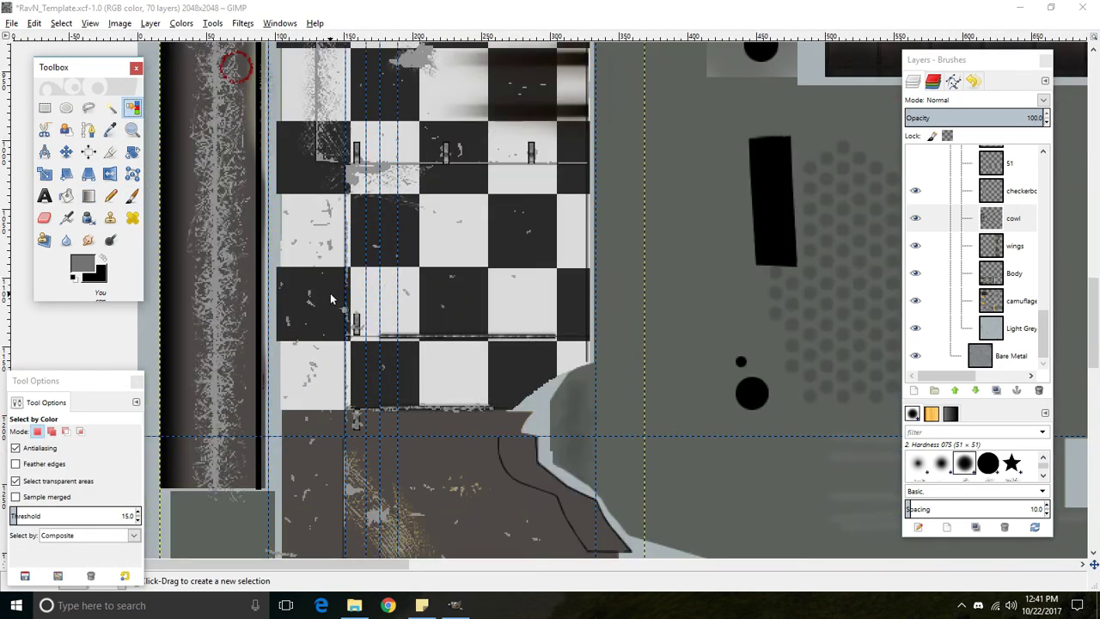
left_click(380, 249)
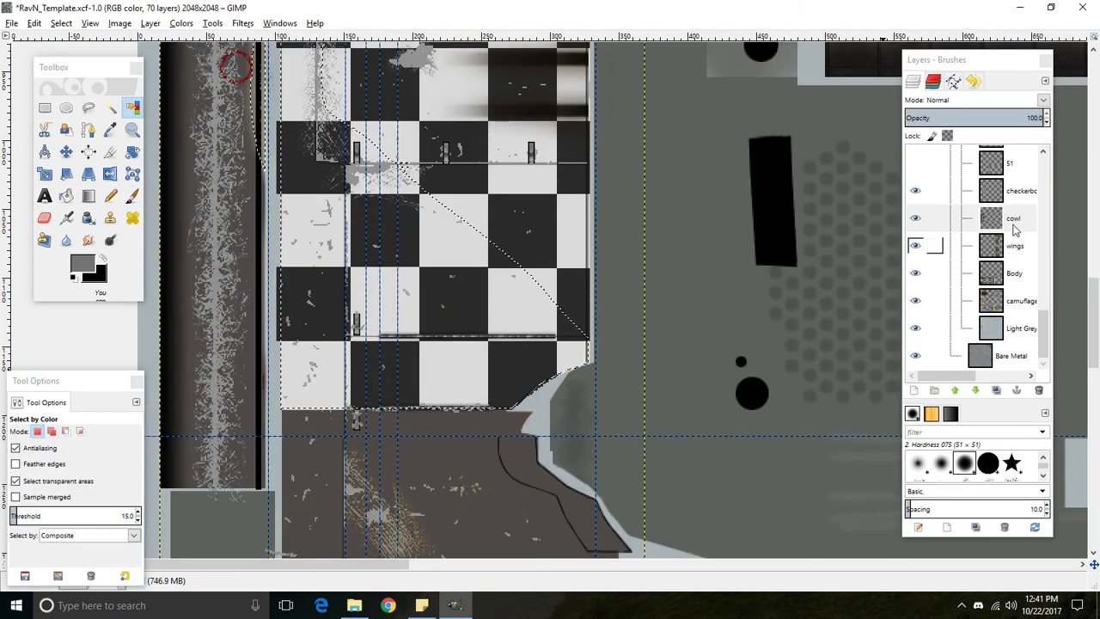
Step: Show Alpha 1 copy, paint the selected cowl panel 737373 grey, then hide the layer
left_click(1014, 191)
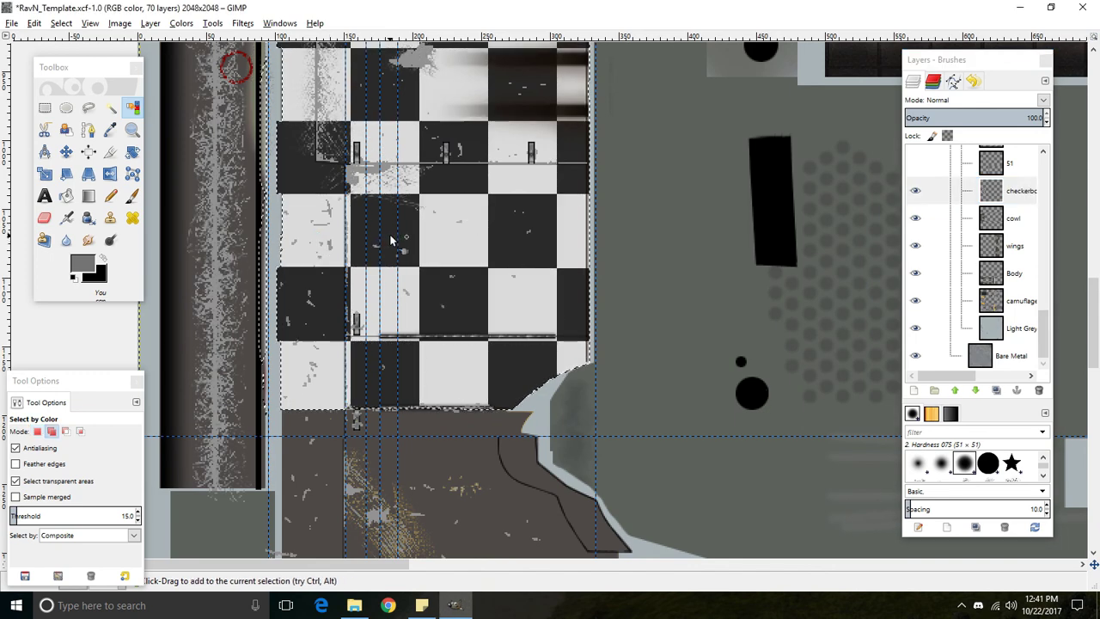
scroll(393, 238, "down", 3)
scroll(944, 287, "up", 2)
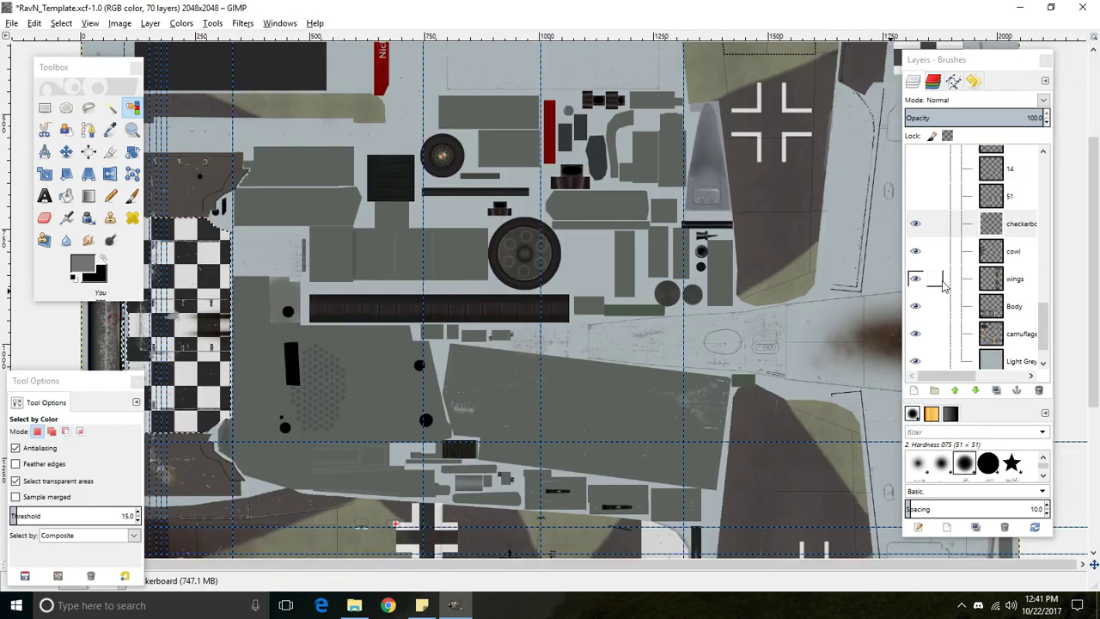
scroll(944, 286, "up", 5)
left_click(1006, 242)
left_click(976, 159)
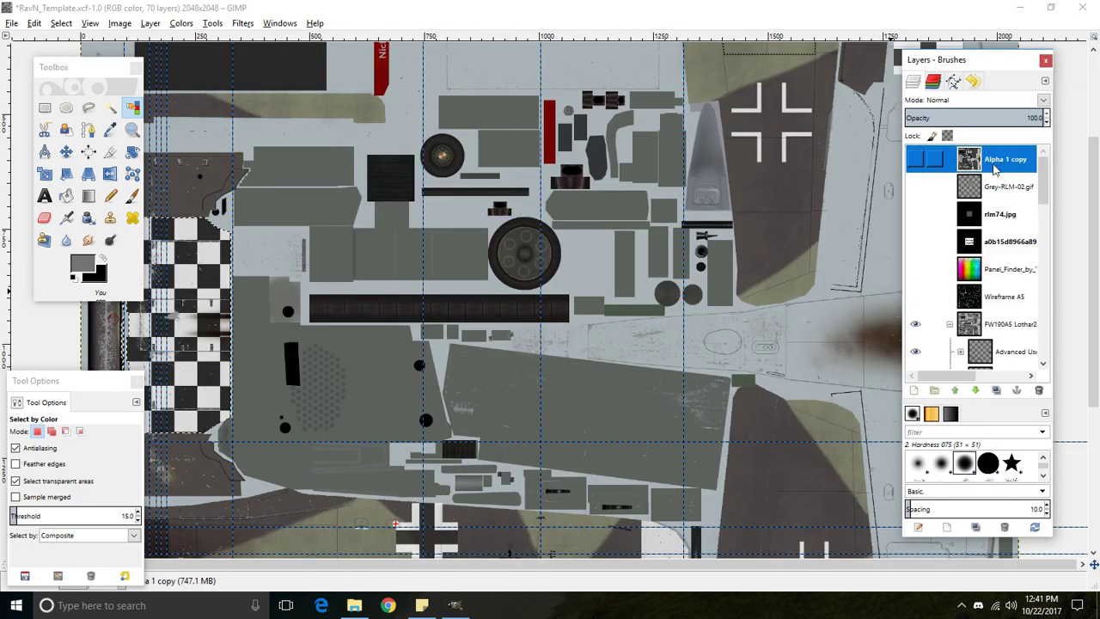
left_click(916, 159)
left_click(132, 196)
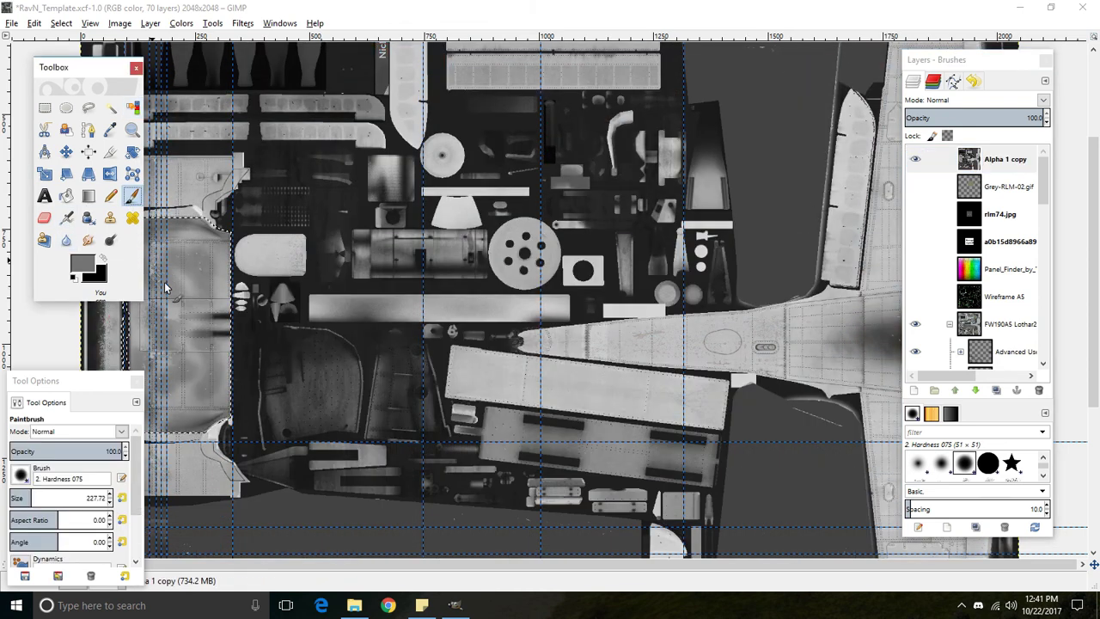
scroll(192, 304, "down", 1)
mouse_move(247, 291)
left_mouse_down()
mouse_move(185, 288)
mouse_move(213, 240)
mouse_move(327, 258)
mouse_move(238, 342)
mouse_move(217, 400)
left_mouse_up()
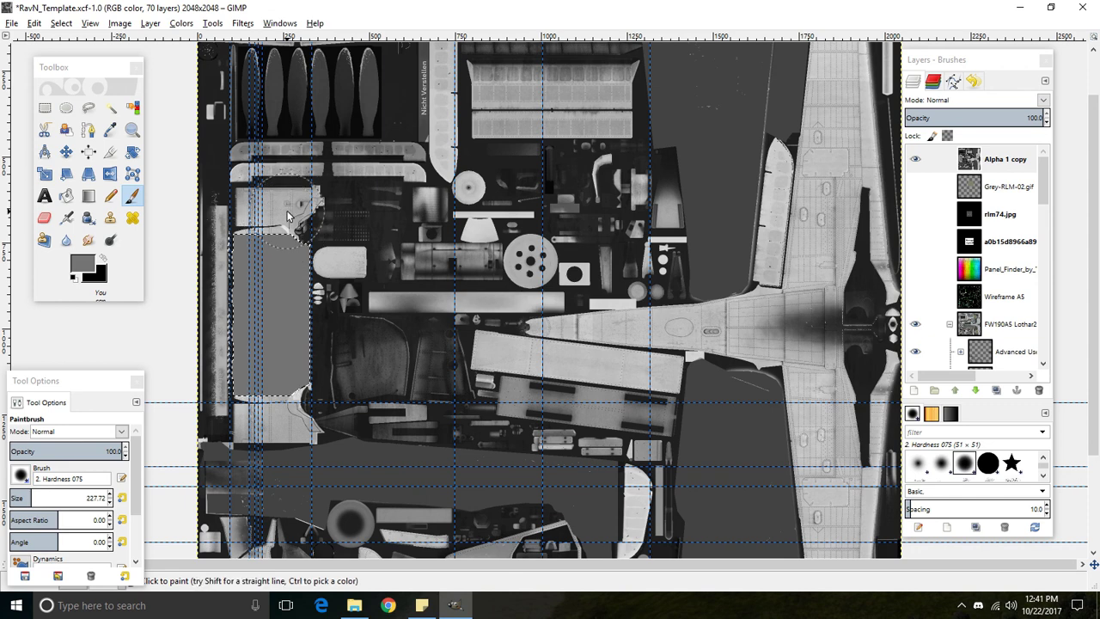
scroll(425, 203, "up", 1)
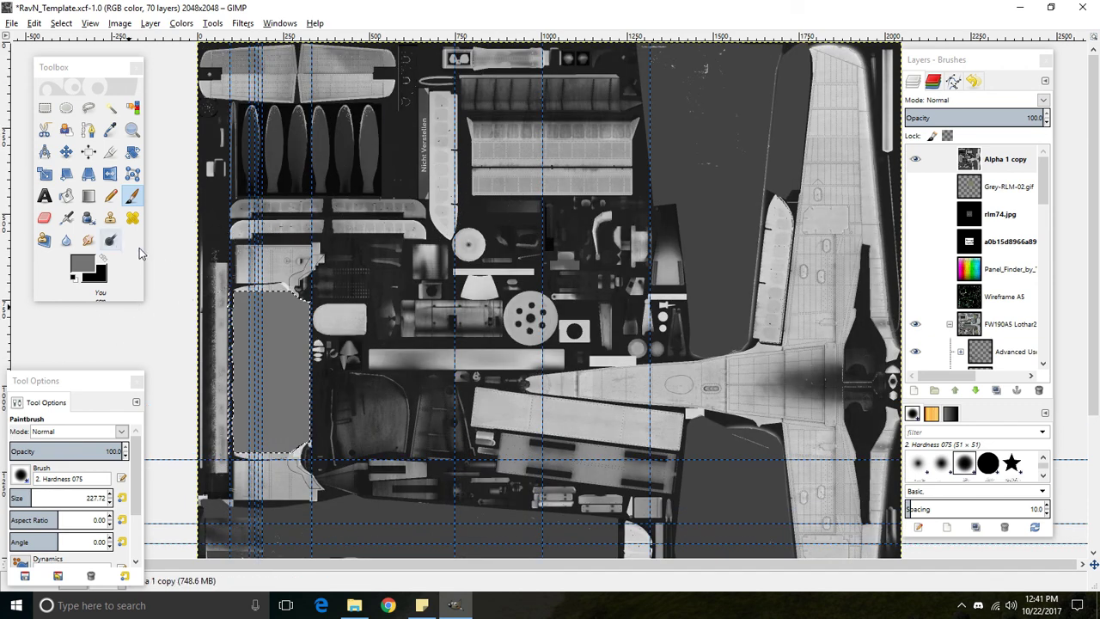
left_click(916, 160)
Step: Sample a green camo patch on the camuflage layer to select every camouflage area by colour
left_click(916, 160)
scroll(987, 225, "down", 3)
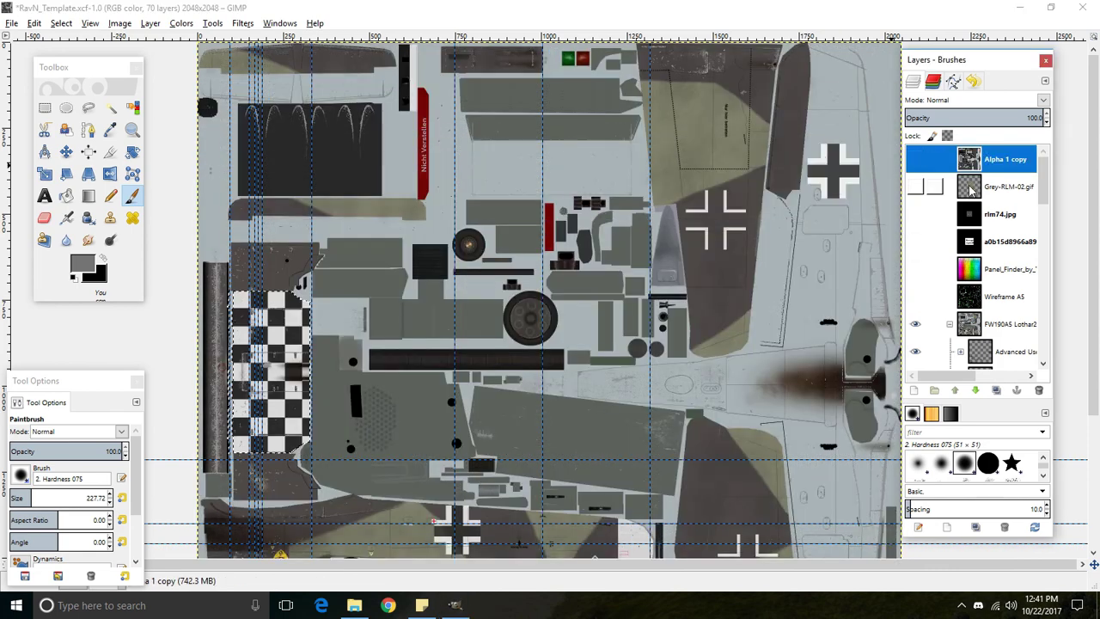
scroll(987, 226, "down", 5)
left_click(1015, 300)
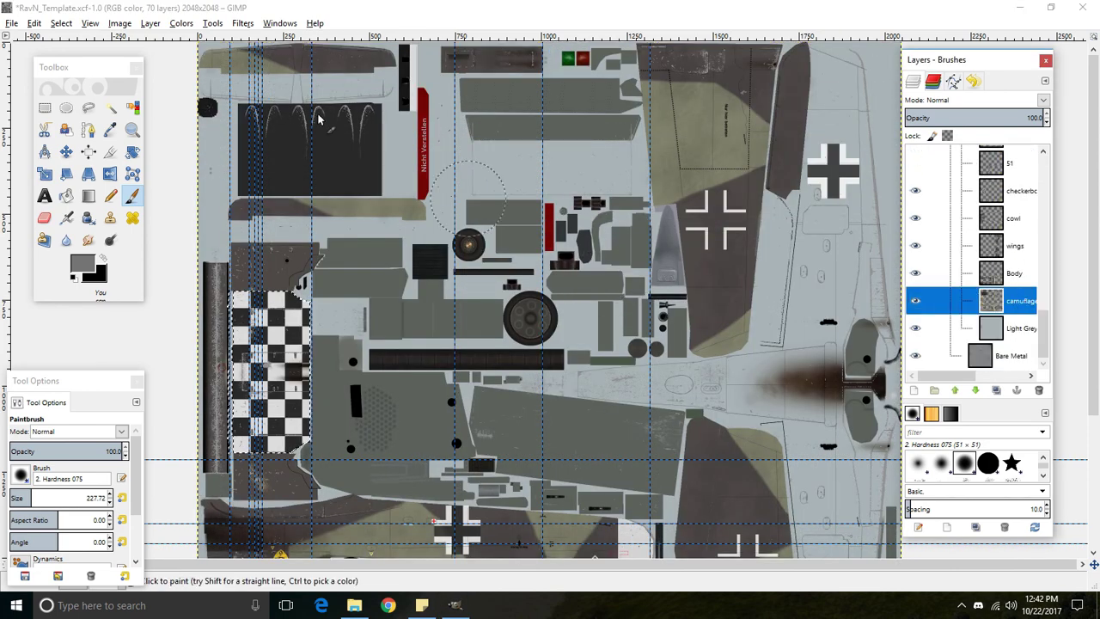
left_click(132, 106)
left_click(319, 63)
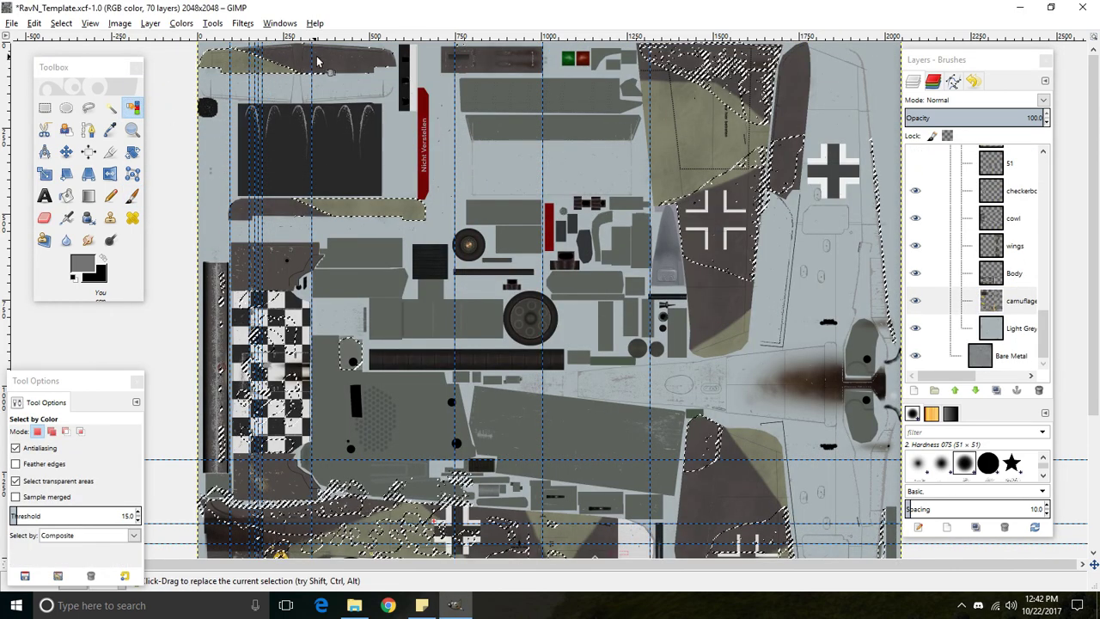
scroll(319, 62, "up", 8)
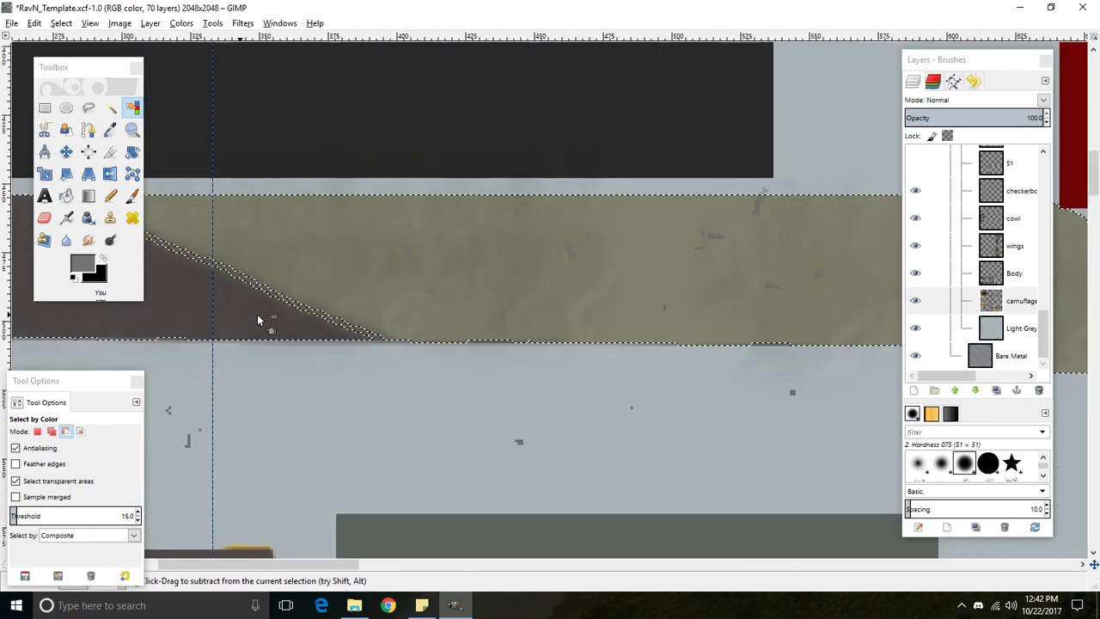
scroll(362, 237, "down", 8)
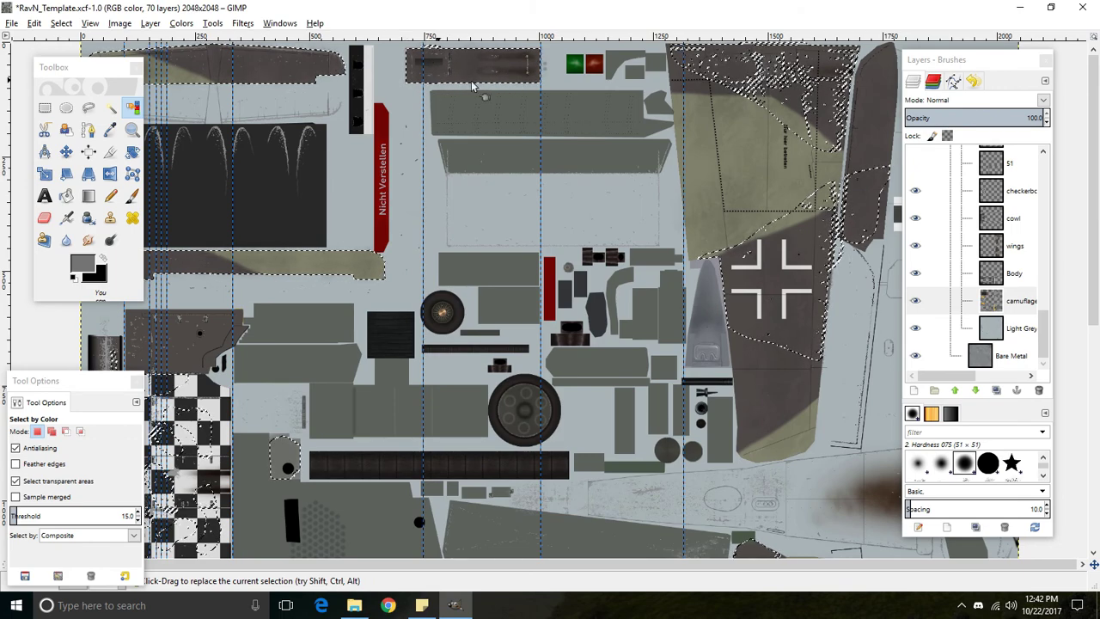
scroll(552, 142, "down", 1)
scroll(997, 269, "up", 5)
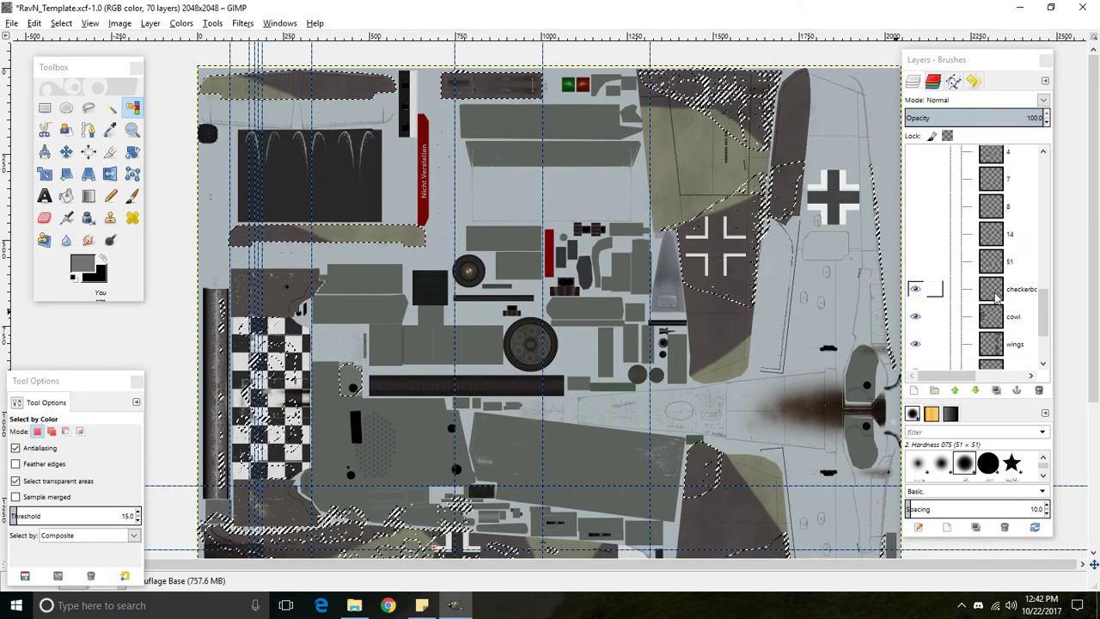
scroll(997, 269, "up", 5)
Step: Paint the selected camouflage patches darker grey 525252 on Alpha 1 copy, then select none
left_click(988, 159)
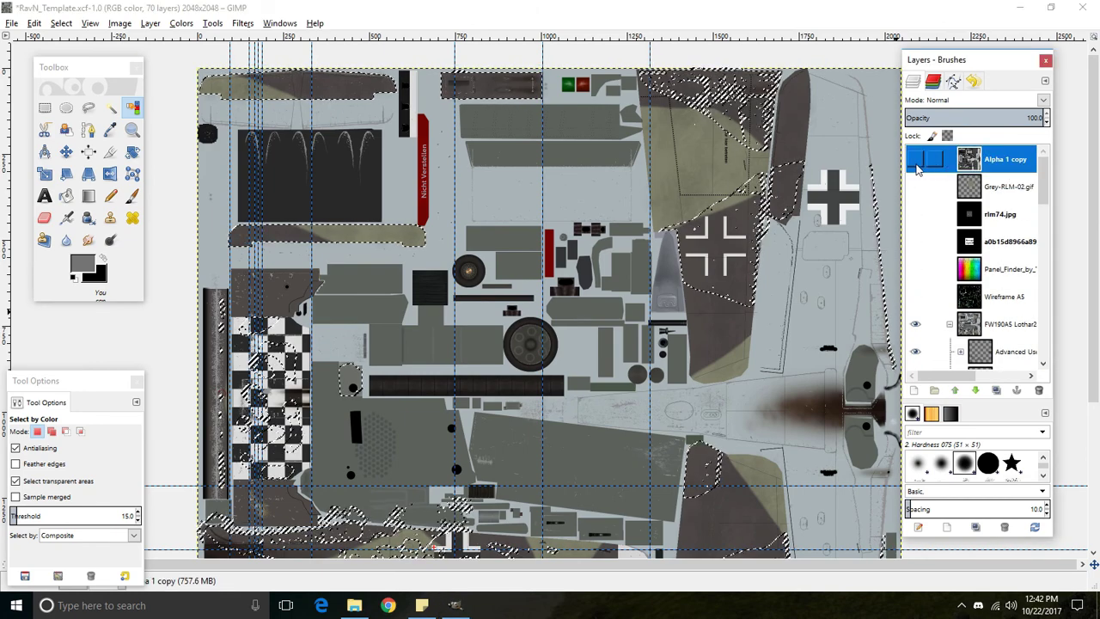
left_click(82, 263)
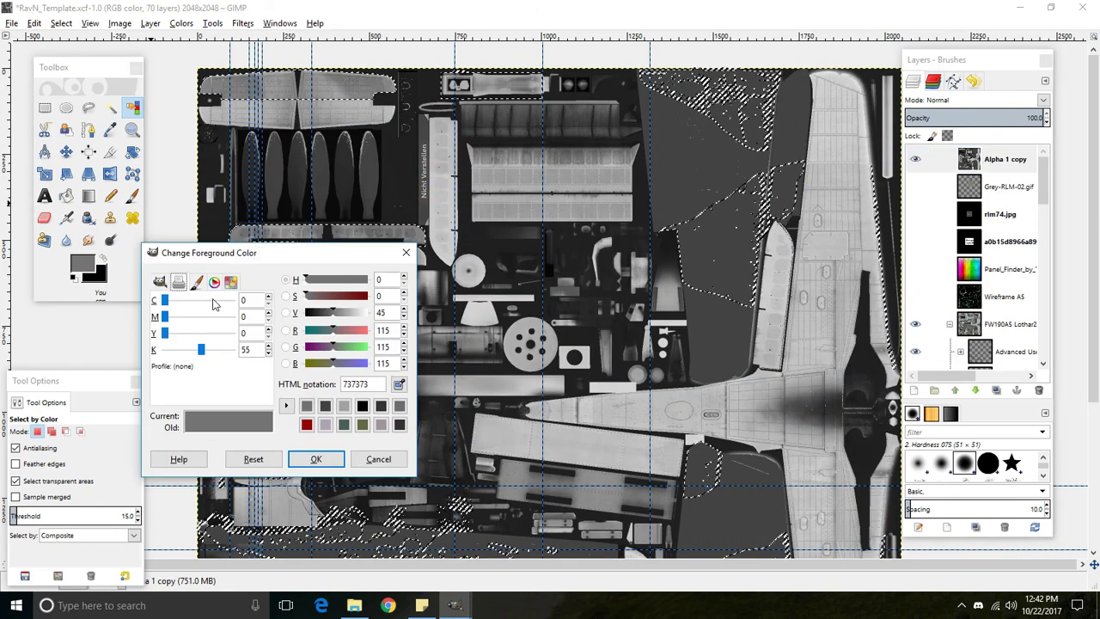
scroll(270, 348, "up", 16)
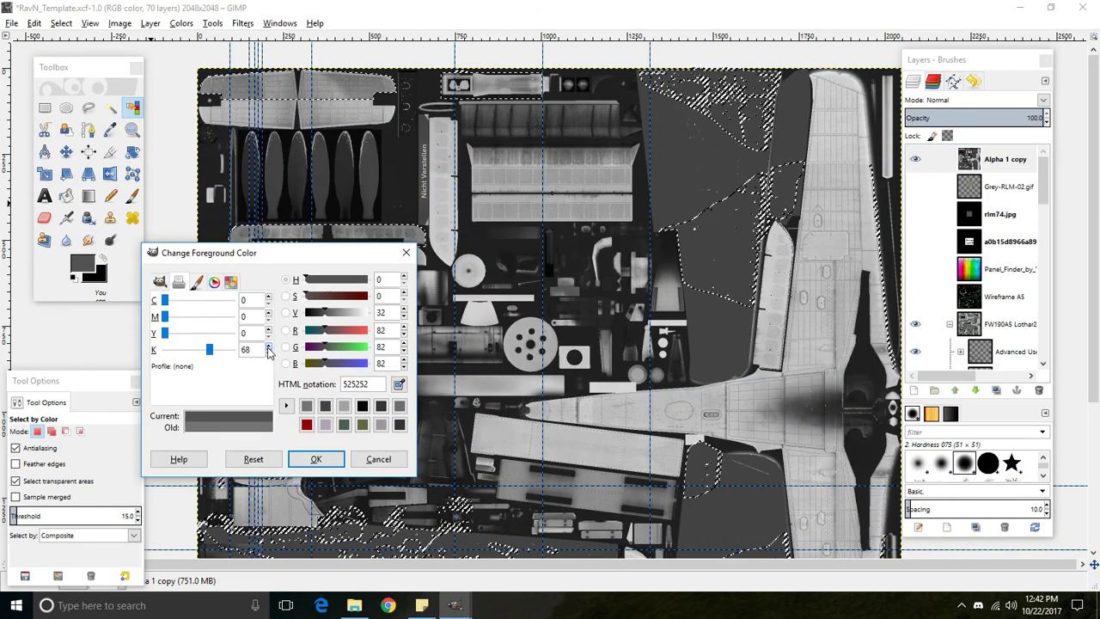
left_click(316, 458)
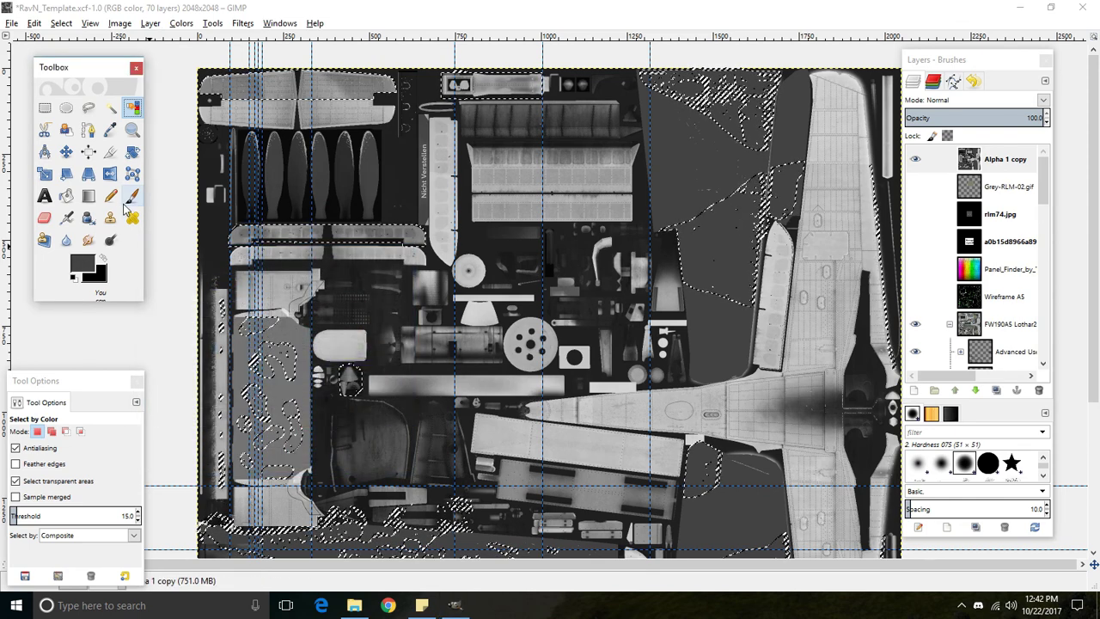
key("p")
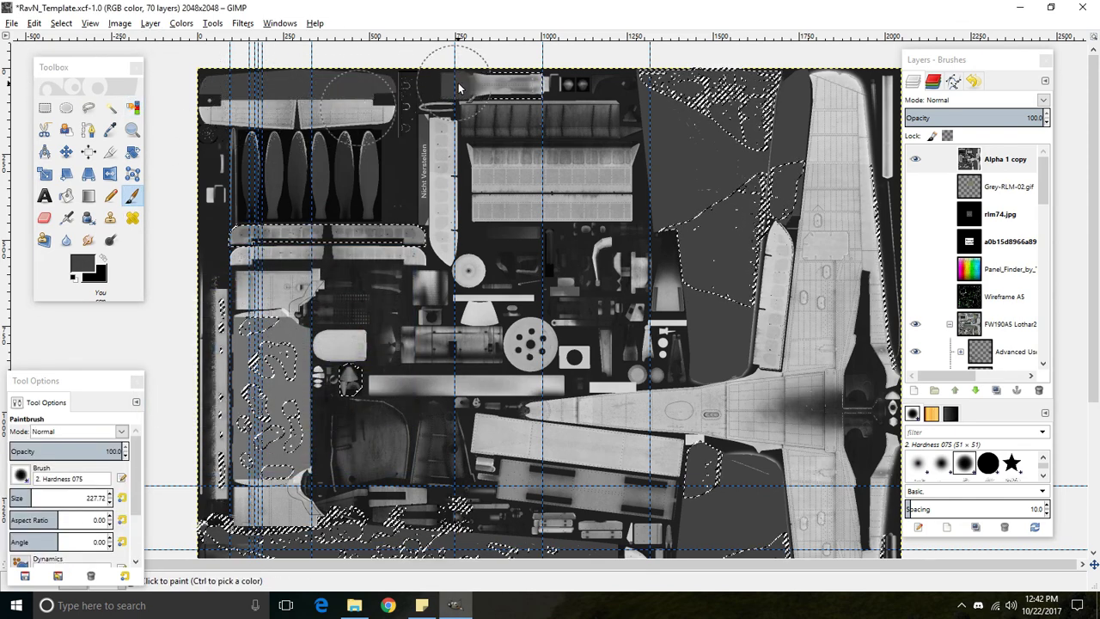
left_click_drag(258, 230, 415, 229)
key("ctrl+shift+a")
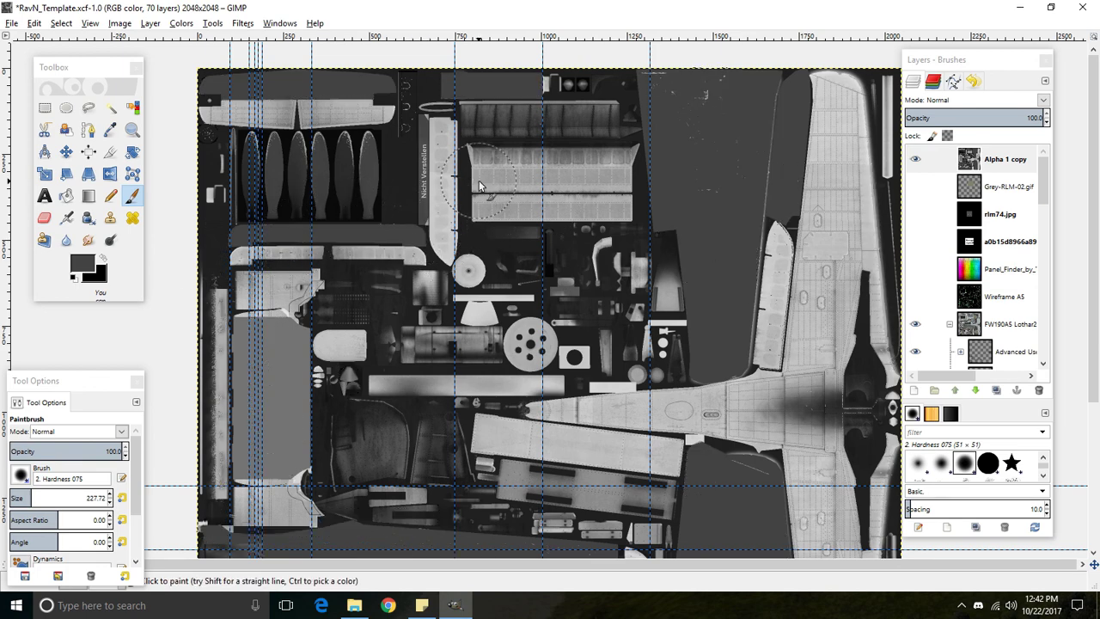
scroll(480, 185, "down", 5)
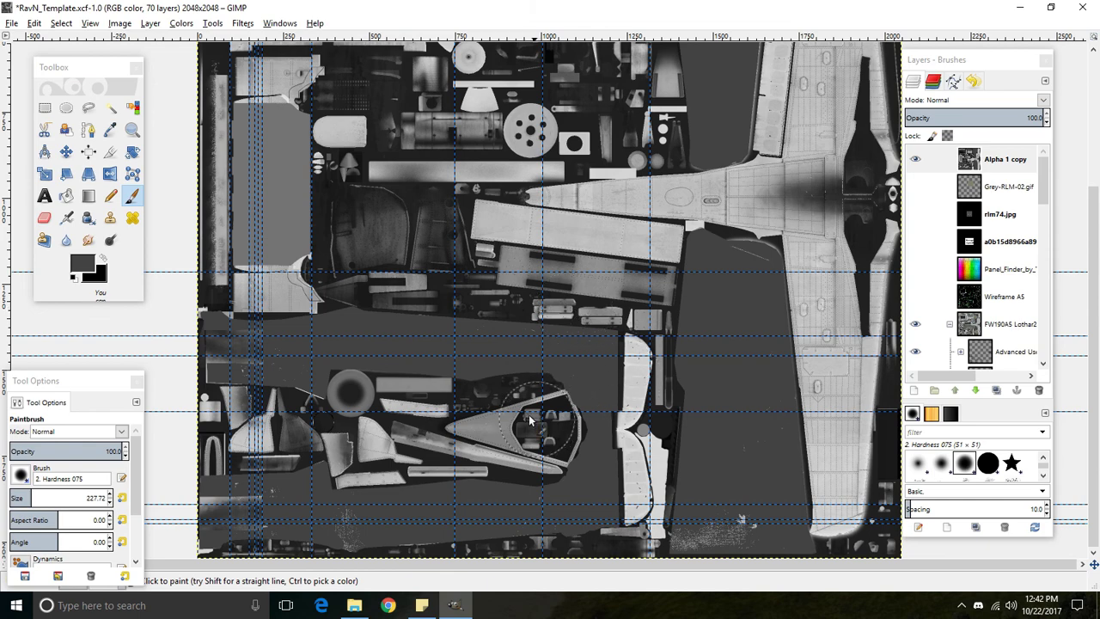
Step: Select one light-grey panel by colour on Alpha 1 copy and add a second light panel region
scroll(526, 419, "up", 2)
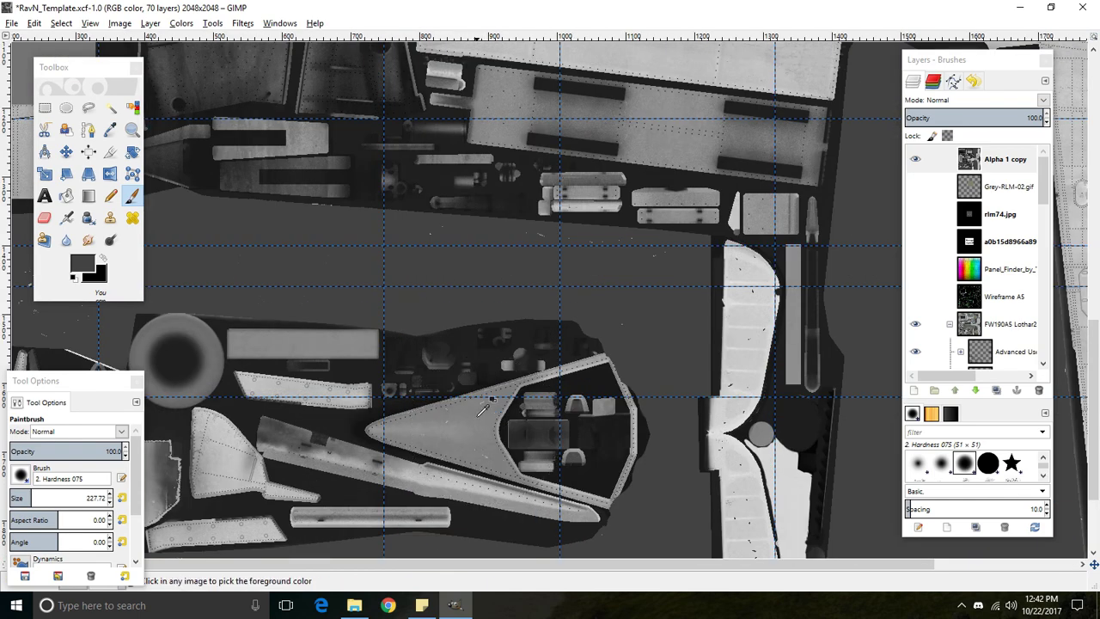
scroll(551, 444, "down", 4)
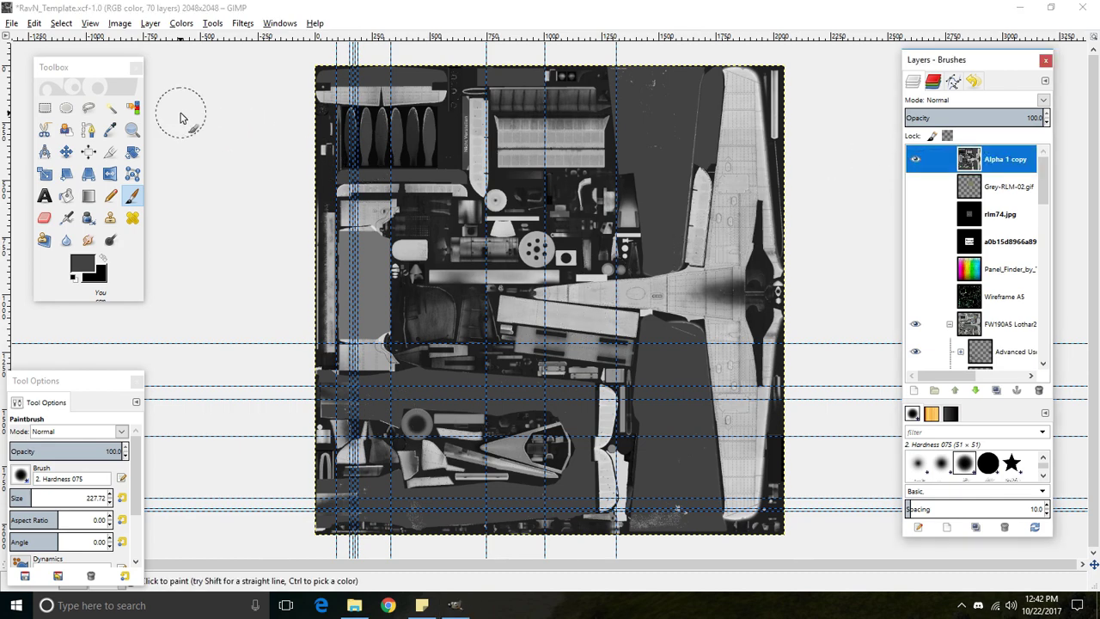
left_click(134, 108)
scroll(492, 92, "up", 5)
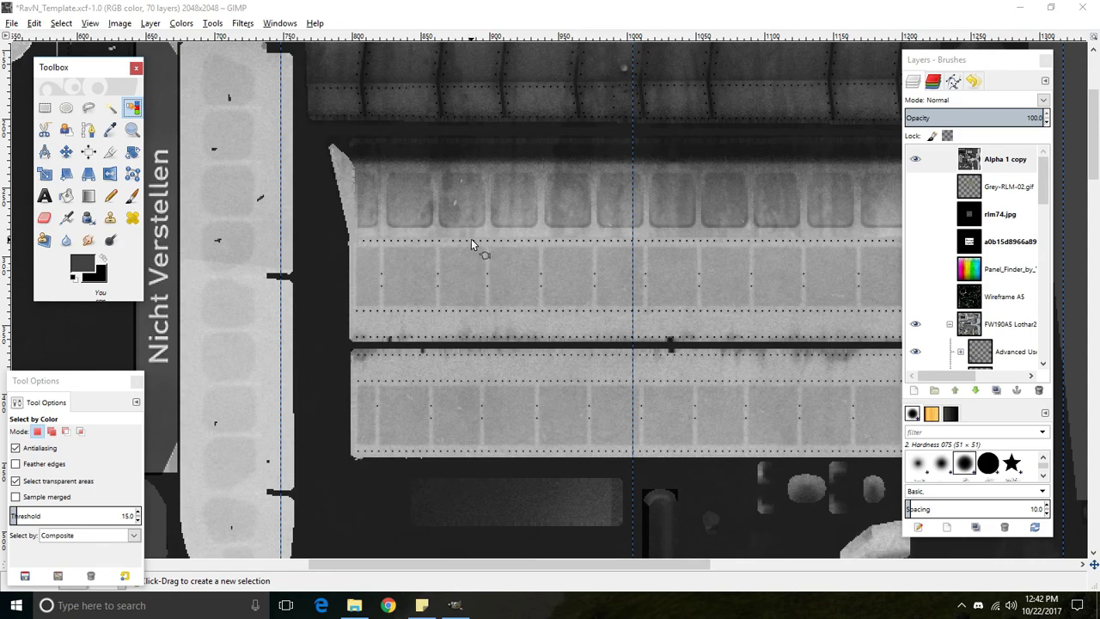
scroll(476, 246, "up", 2)
left_click(484, 238)
scroll(430, 225, "up", 2)
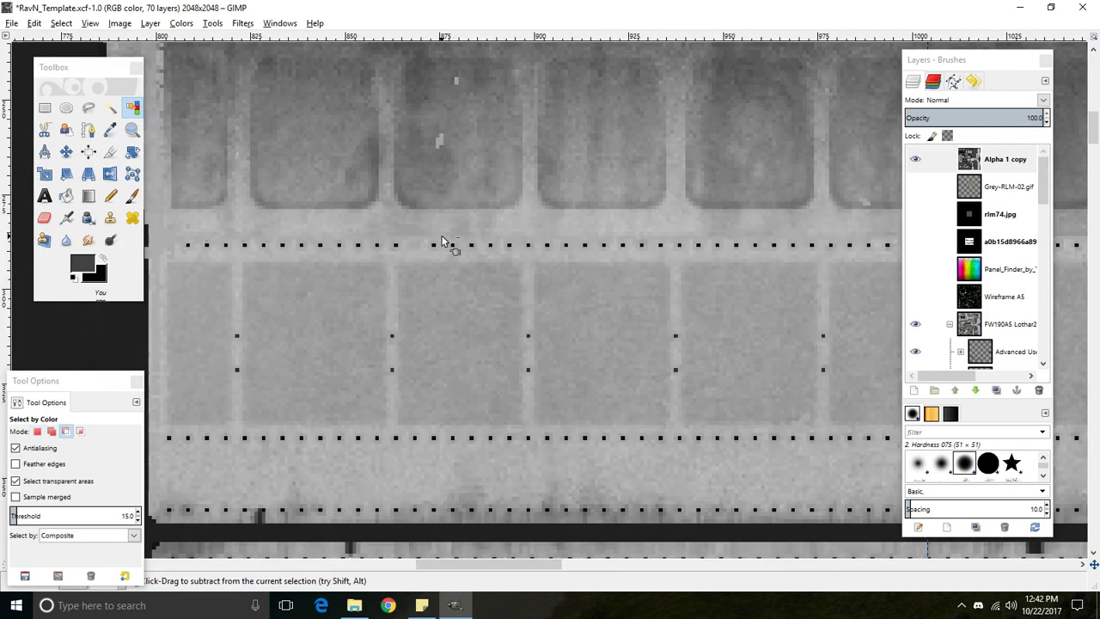
left_click(388, 216, "shift")
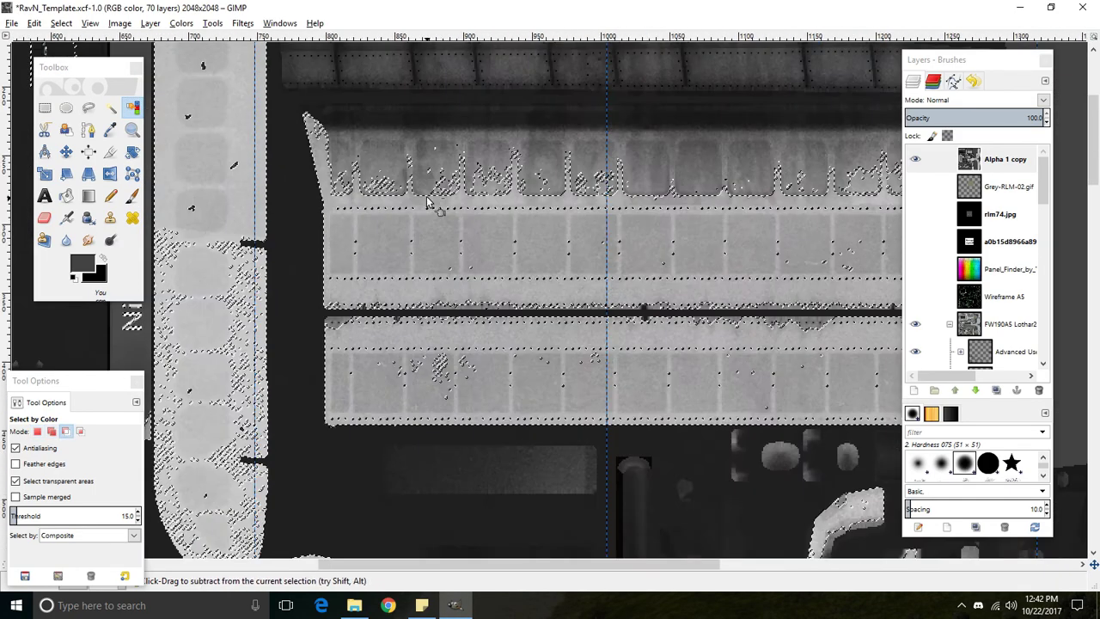
scroll(427, 203, "up", 4)
scroll(436, 184, "down", 3)
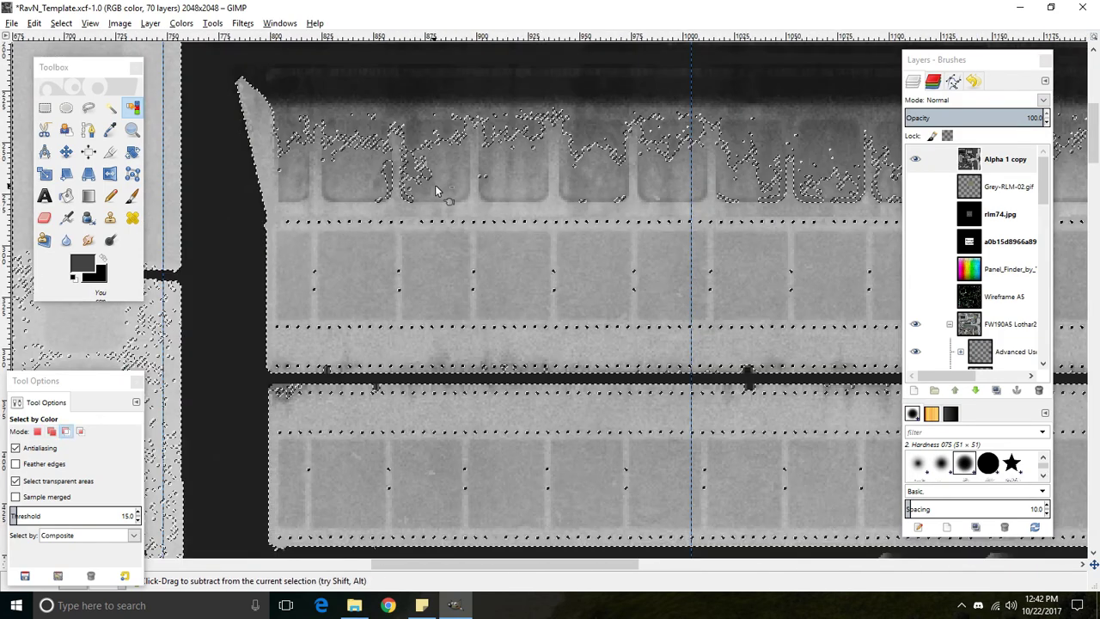
scroll(441, 185, "down", 2)
scroll(539, 127, "up", 4)
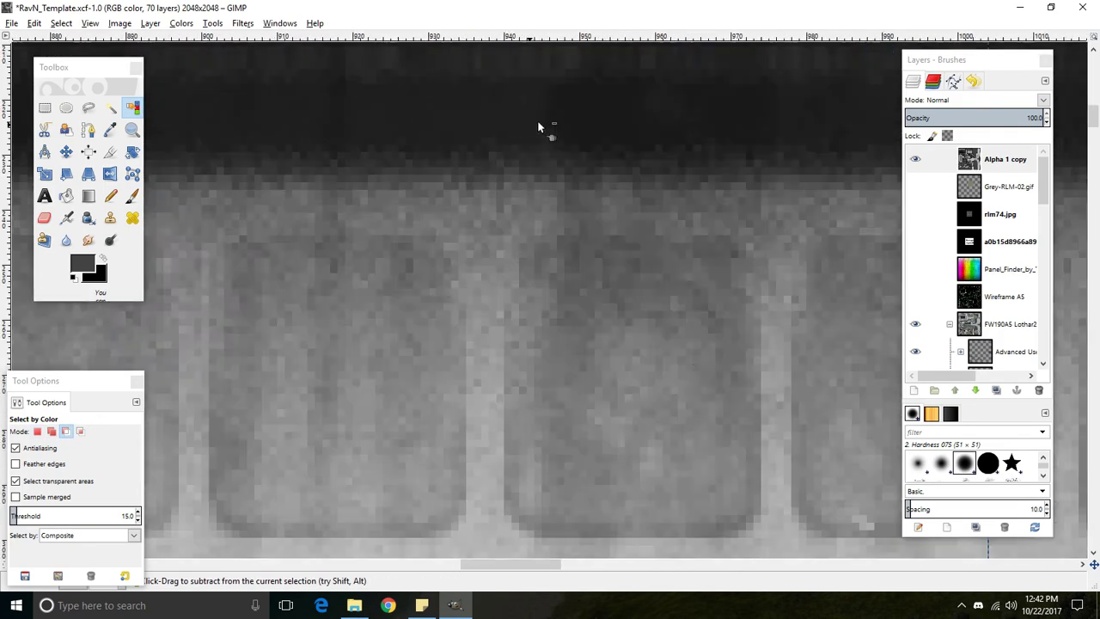
scroll(559, 245, "down", 6)
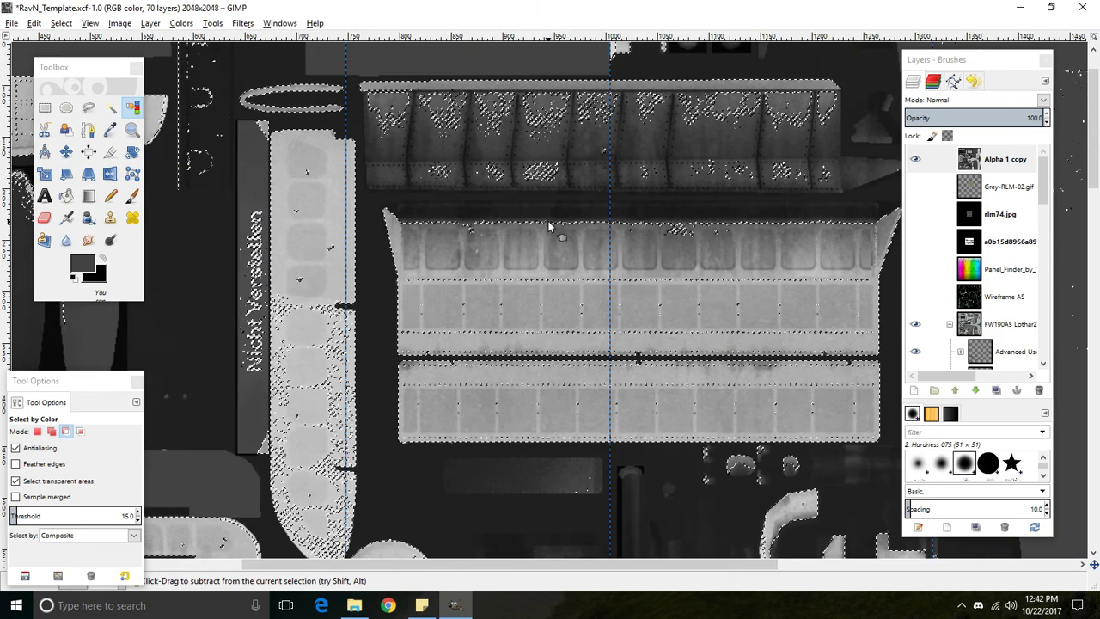
scroll(548, 225, "down", 3)
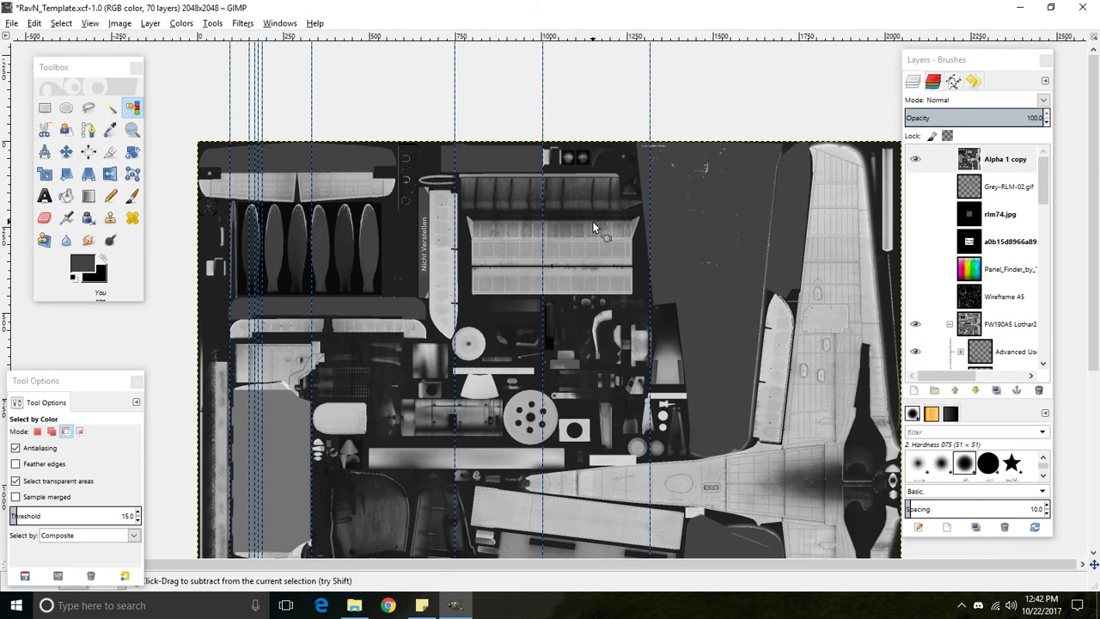
Step: Hide Alpha 1 copy, select the Light Grey paint areas by colour, then make Alpha 1 copy visible and active
scroll(593, 227, "down", 2)
left_click(916, 161)
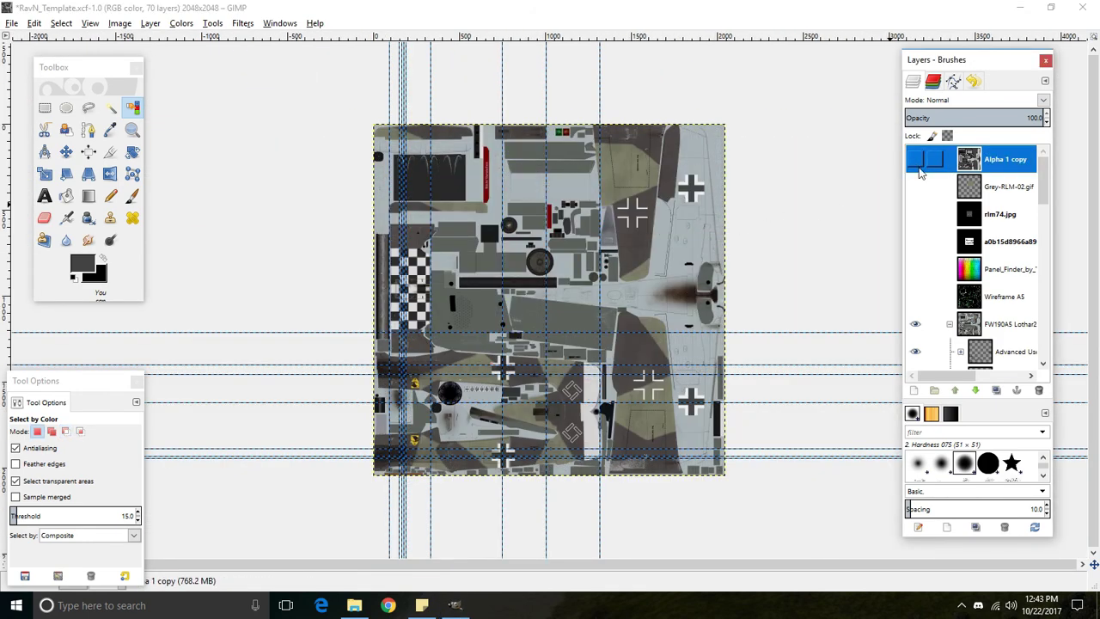
scroll(927, 206, "down", 10)
left_click(1010, 334)
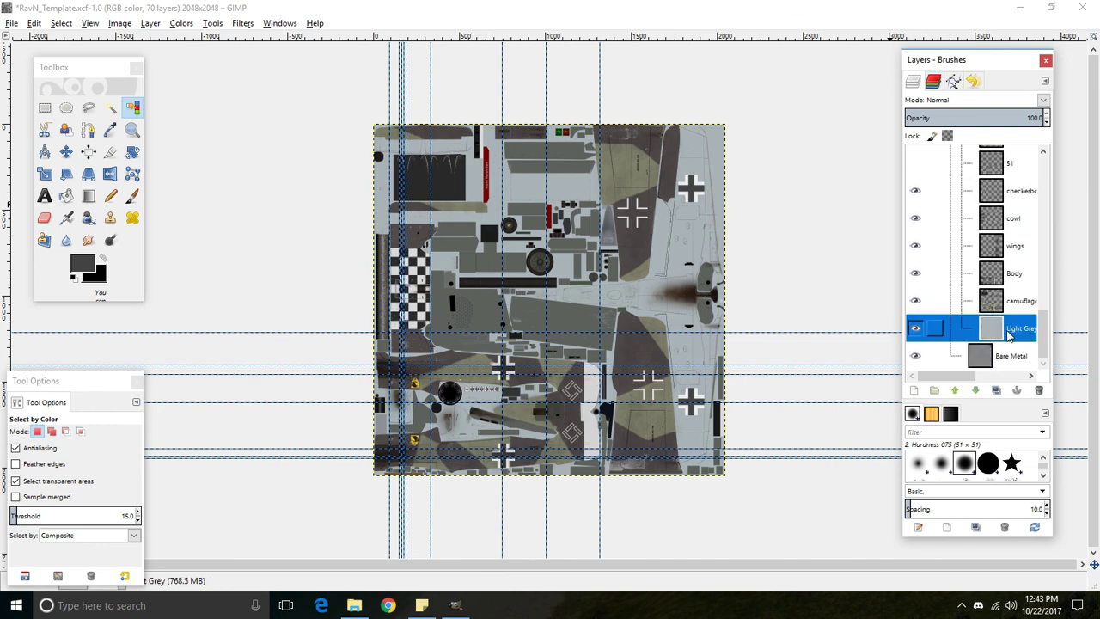
left_click(133, 108)
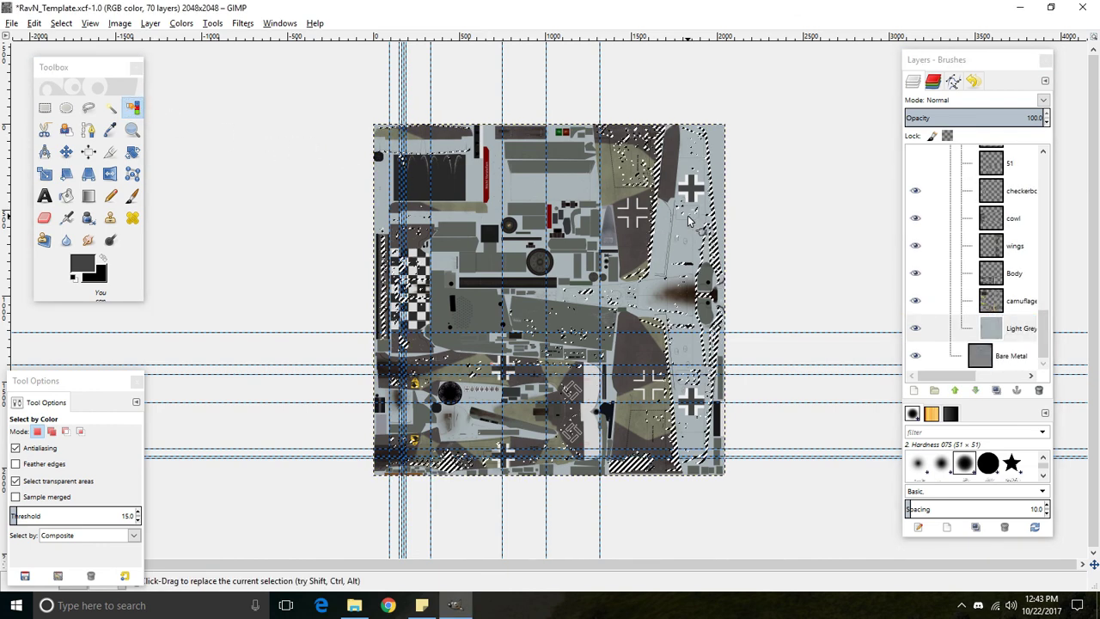
scroll(548, 258, "up", 3)
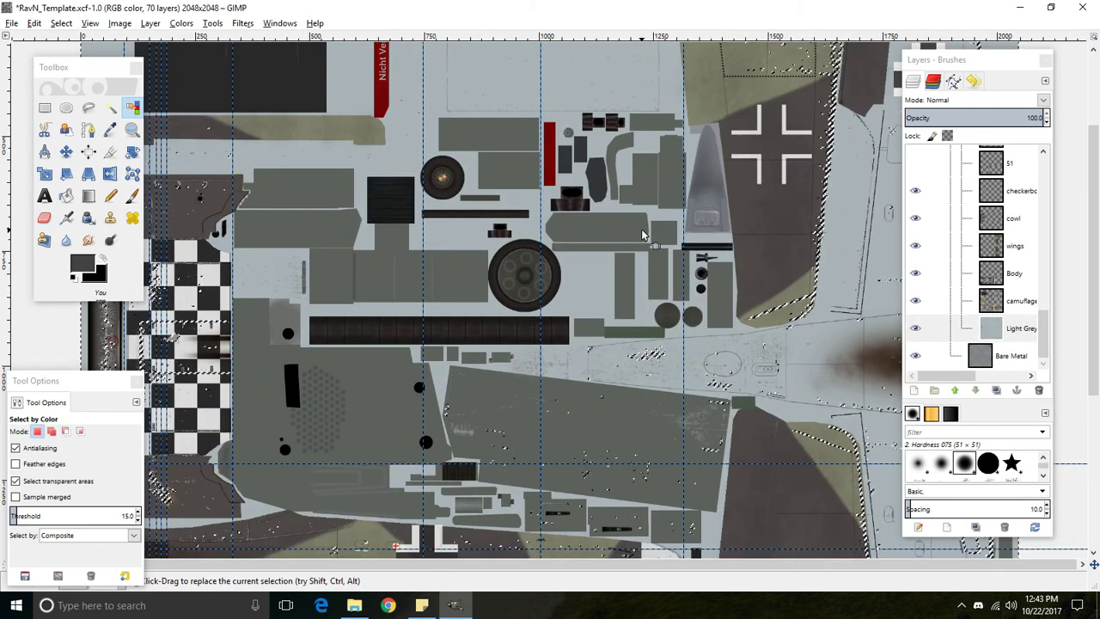
scroll(643, 234, "down", 2)
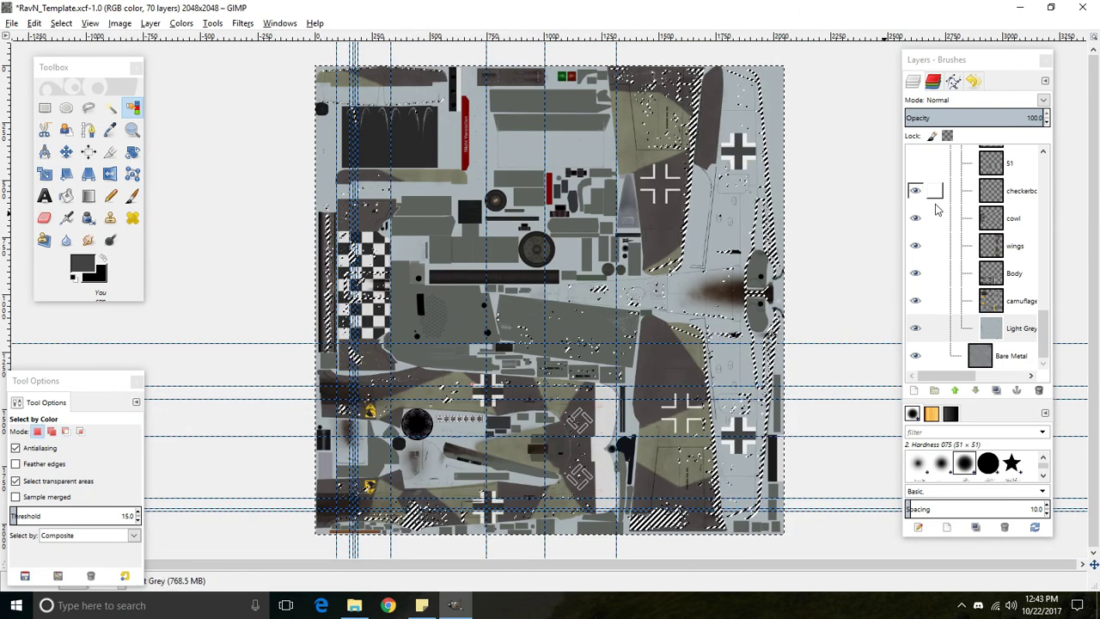
scroll(980, 258, "up", 15)
left_click(983, 175)
left_click(983, 162)
left_click(916, 159)
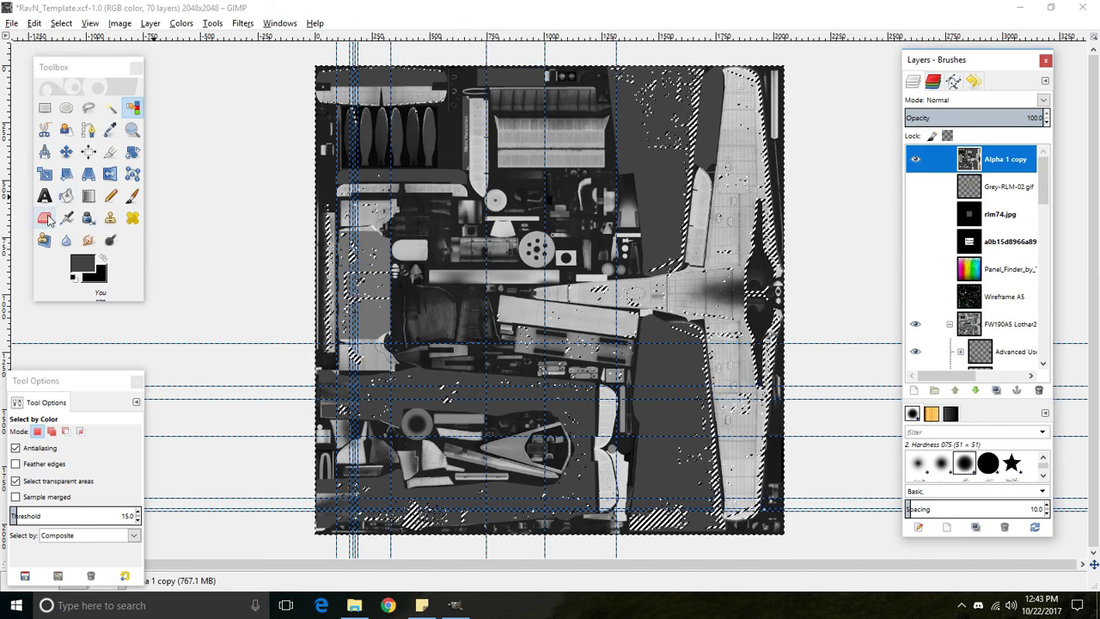
Step: Start a freehand outline along the wing edge, abandon it, and clear the selection
left_click(133, 196)
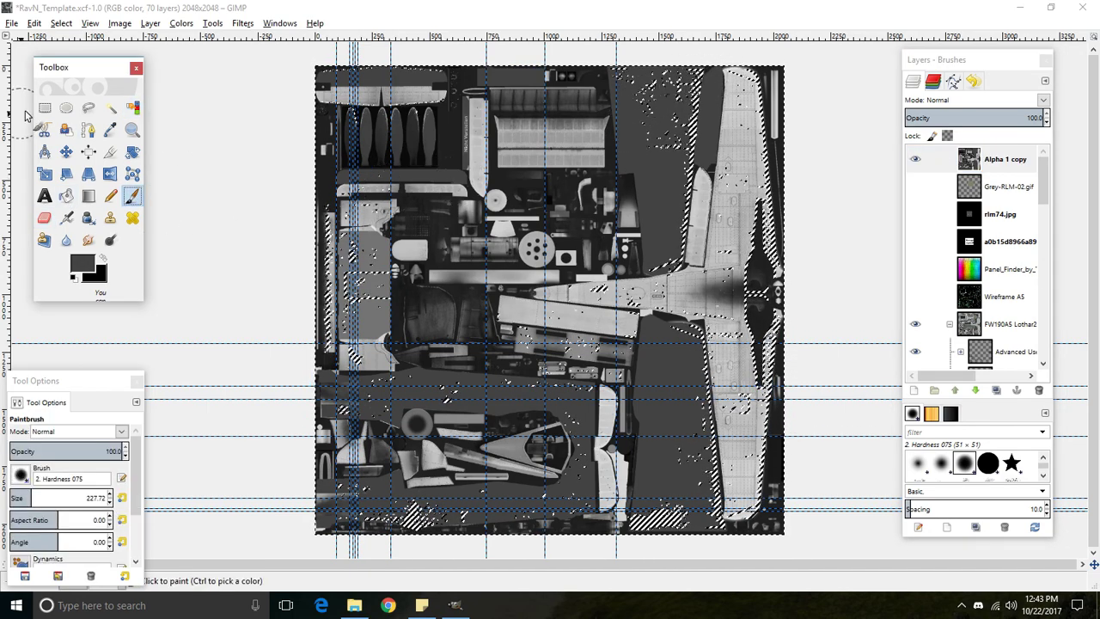
key("f")
scroll(590, 124, "up", 3)
scroll(772, 85, "down", 1)
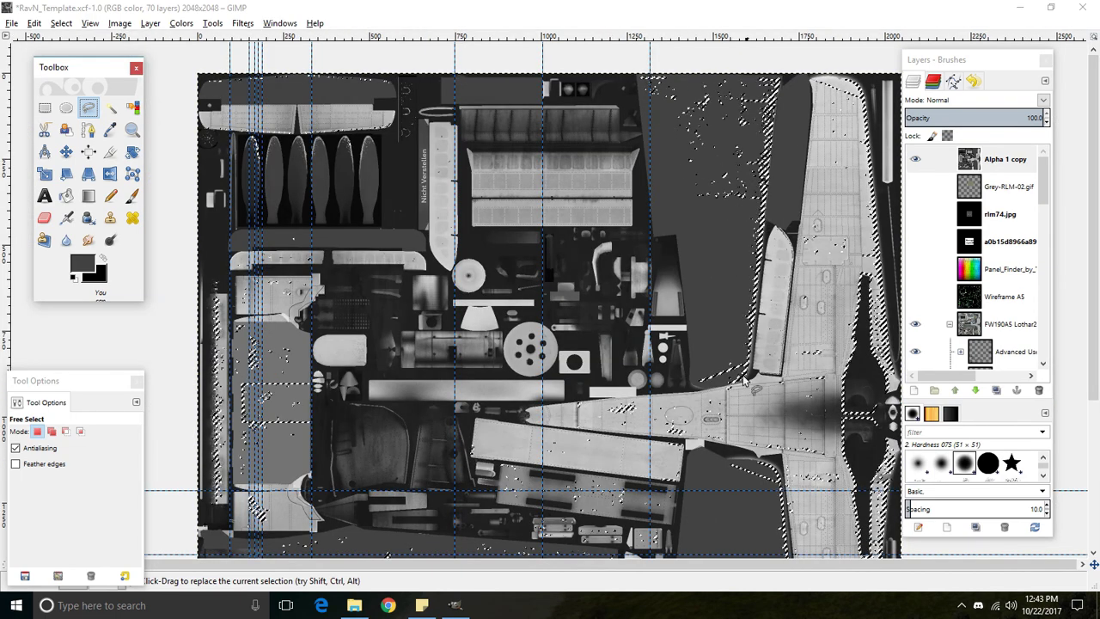
left_click(747, 286)
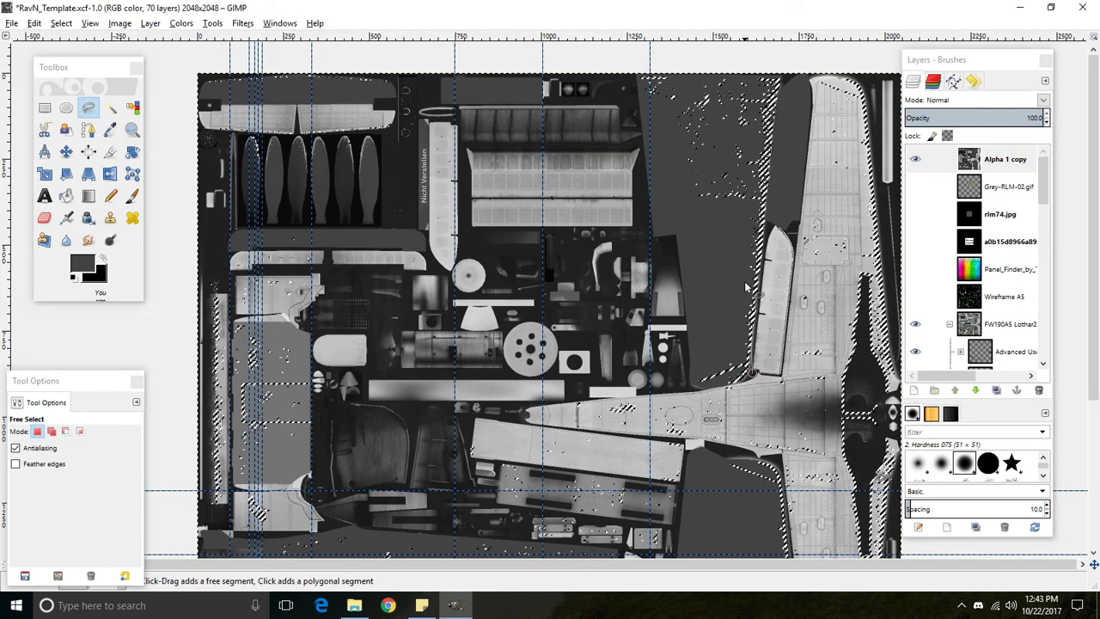
left_click(782, 225)
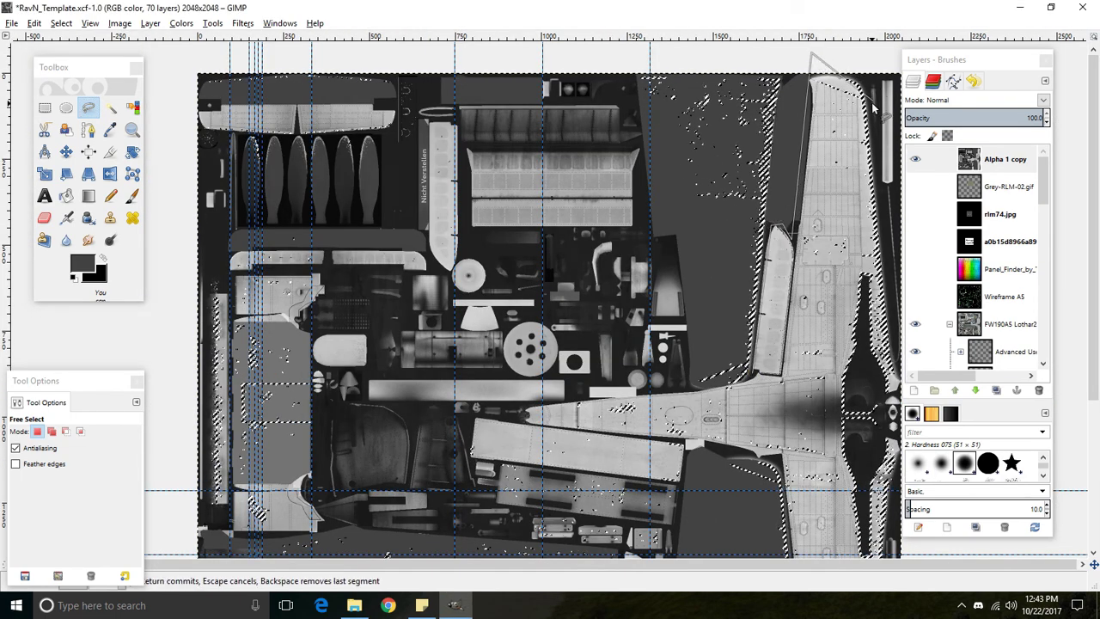
scroll(479, 256, "down", 5)
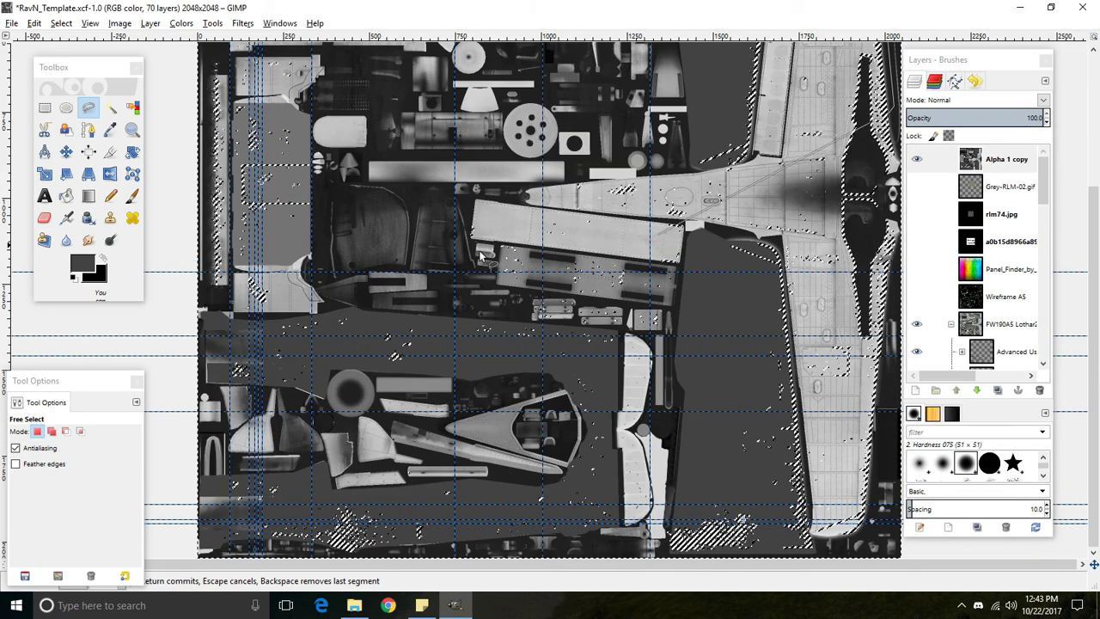
left_click(45, 107)
left_click(89, 107)
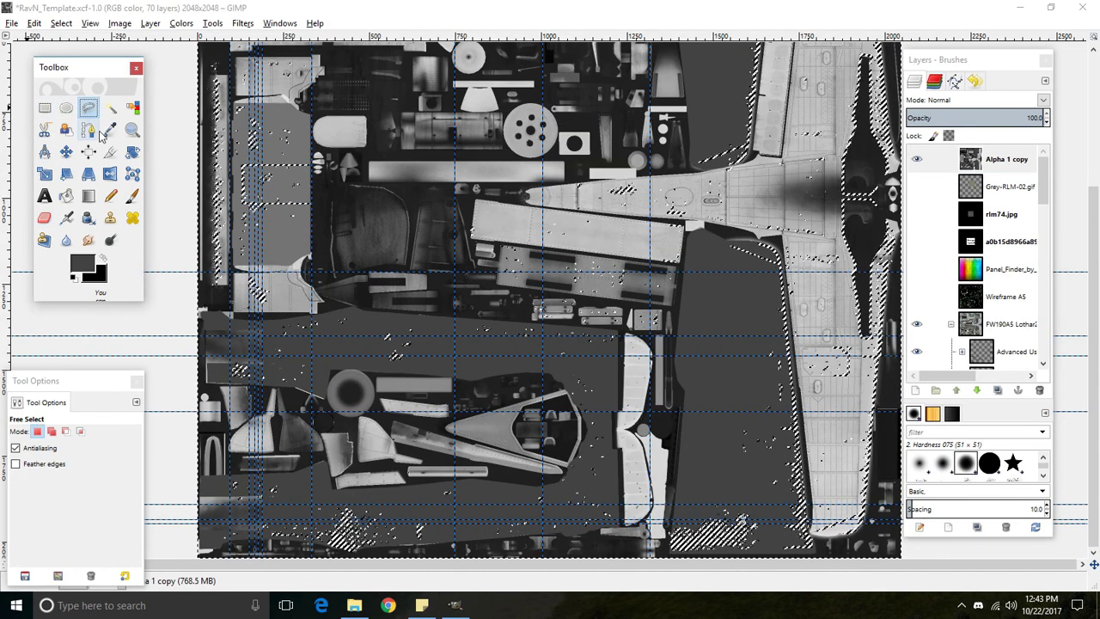
left_click(132, 196)
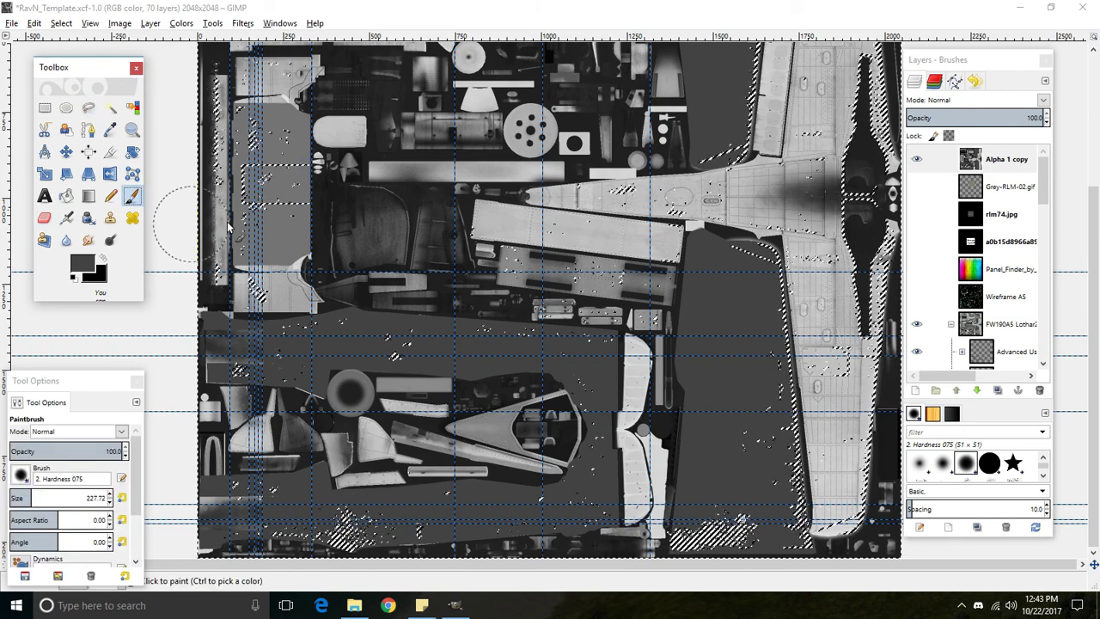
key("ctrl+shift+a")
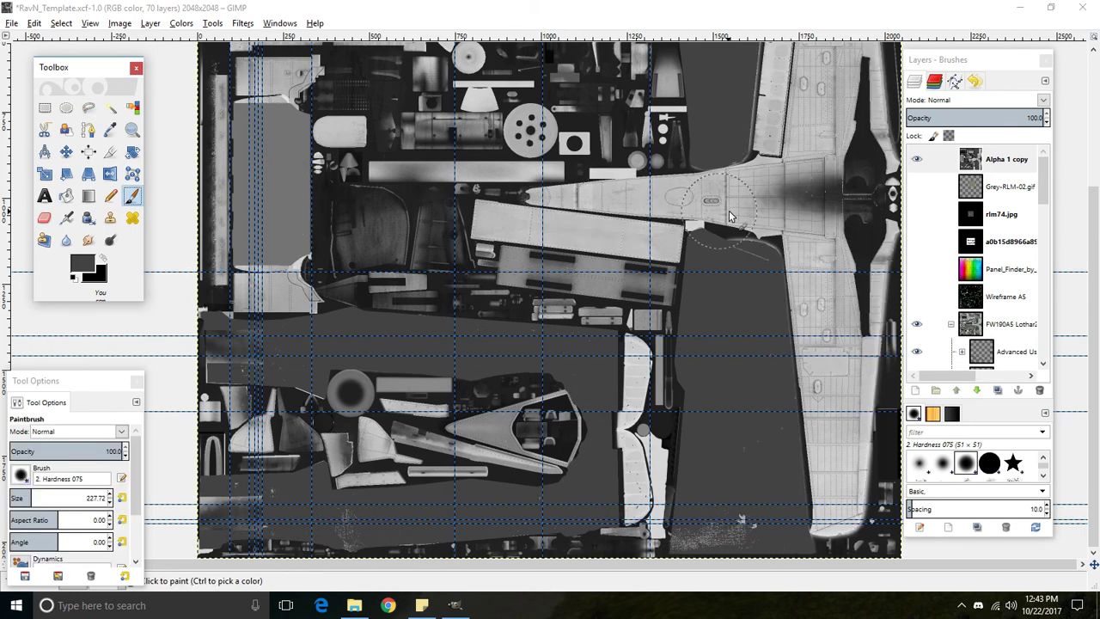
Step: Select all the similar light-grey areas on Alpha 1 copy by colour and ready the Paintbrush
left_click(937, 160)
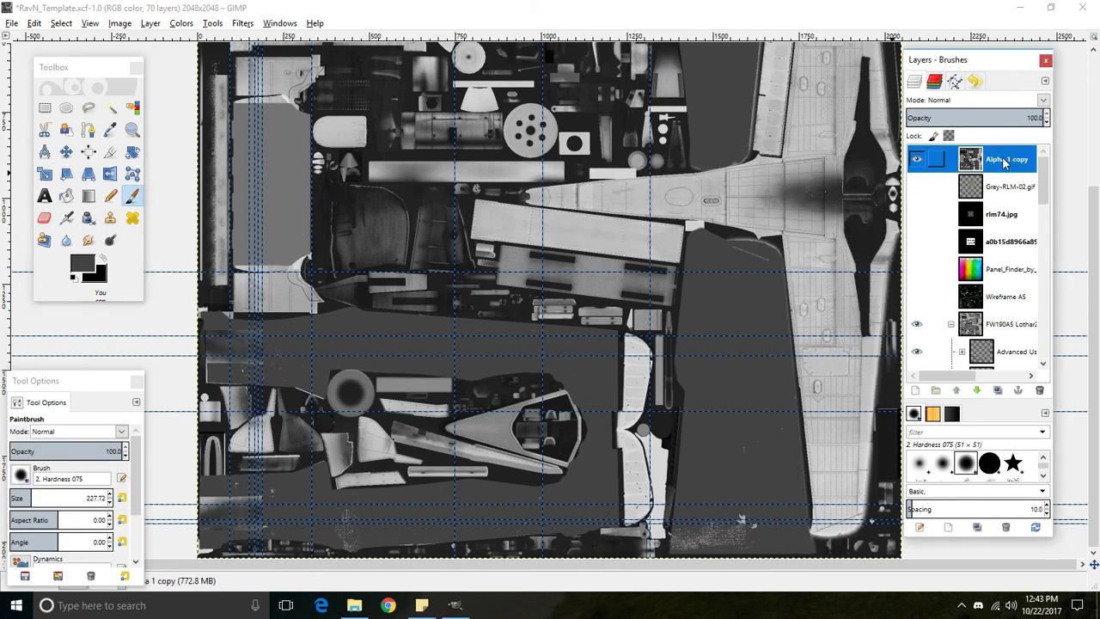
left_click(133, 105)
left_click(622, 241)
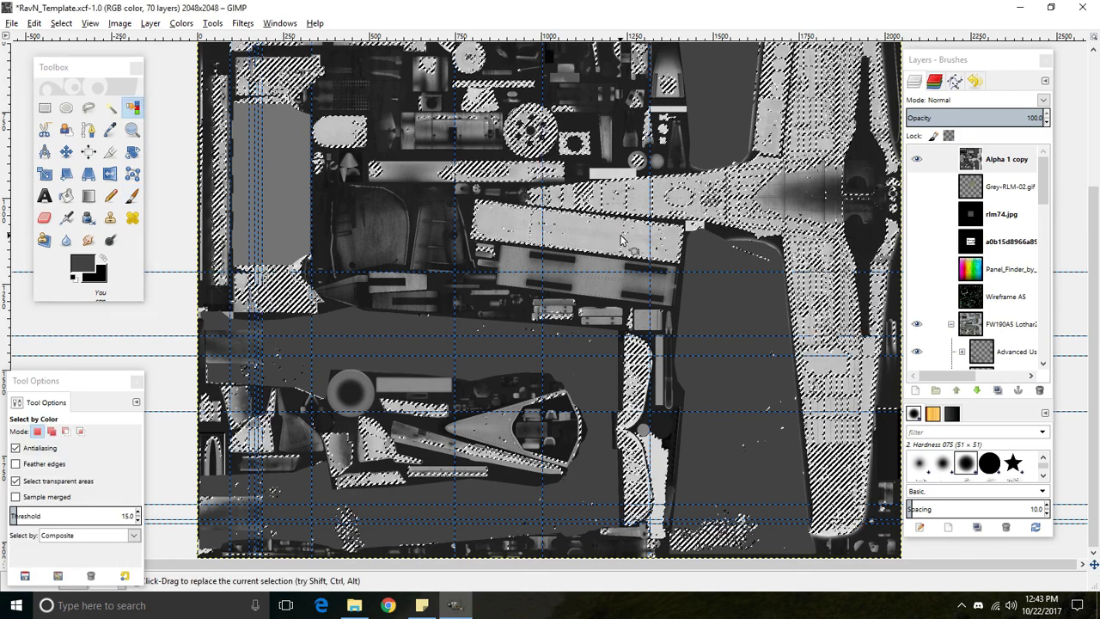
scroll(718, 217, "up", 5)
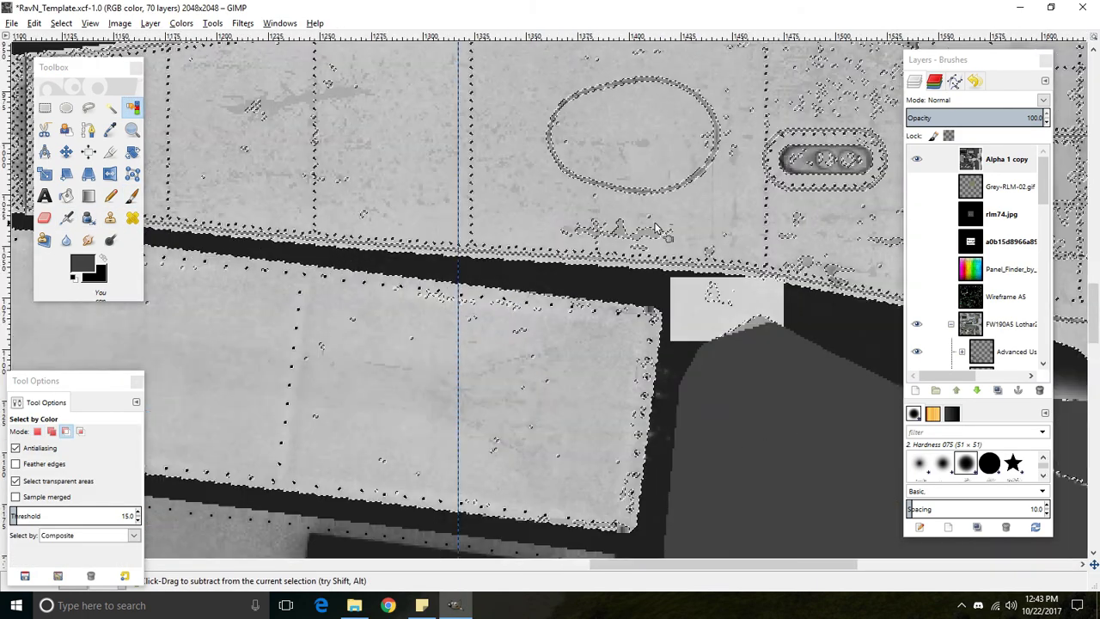
scroll(576, 185, "down", 4)
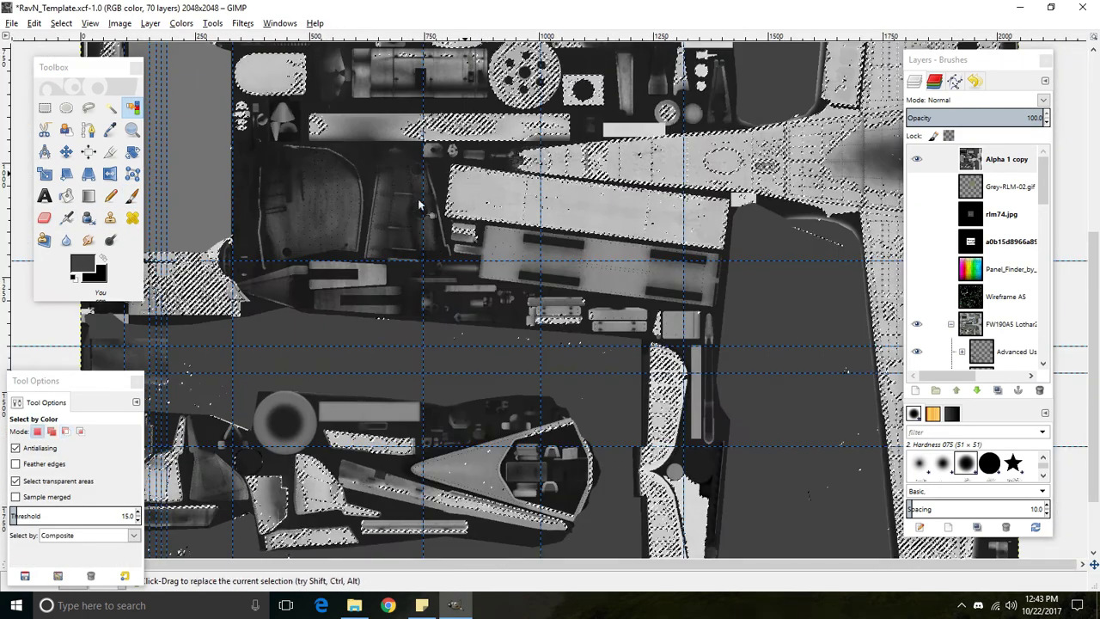
key("p")
key("shift+ctrl+j")
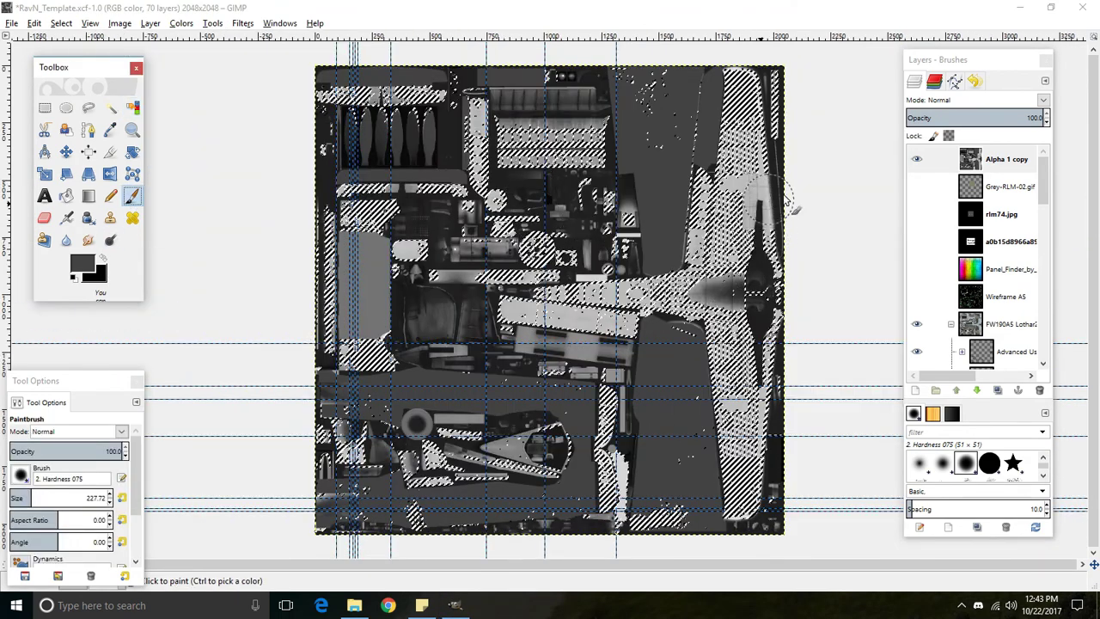
Step: Brush dark grey over the selected patches on the fuselage, central wing, lower left, left edge and centre
mouse_move(739, 146)
left_mouse_down()
mouse_move(753, 103)
mouse_move(716, 64)
left_mouse_up()
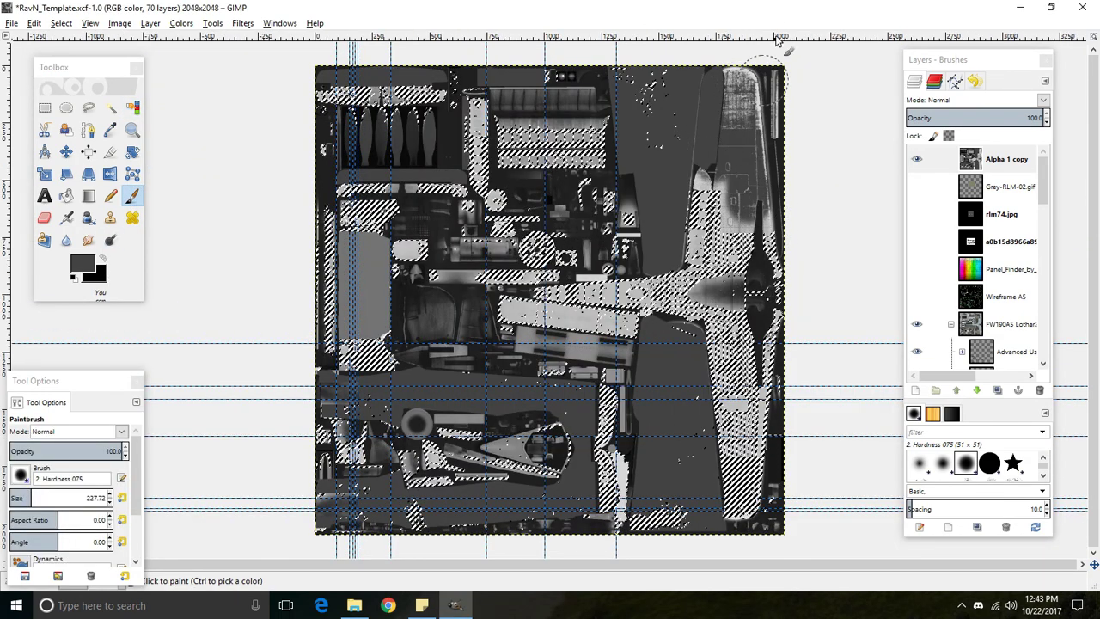
mouse_move(761, 142)
left_mouse_down()
mouse_move(701, 157)
mouse_move(693, 302)
mouse_move(567, 332)
mouse_move(431, 333)
mouse_move(599, 290)
mouse_move(675, 316)
mouse_move(597, 376)
mouse_move(732, 368)
mouse_move(798, 245)
mouse_move(792, 291)
mouse_move(764, 243)
mouse_move(727, 329)
mouse_move(775, 355)
mouse_move(728, 546)
mouse_move(657, 510)
mouse_move(565, 517)
mouse_move(624, 378)
left_mouse_up()
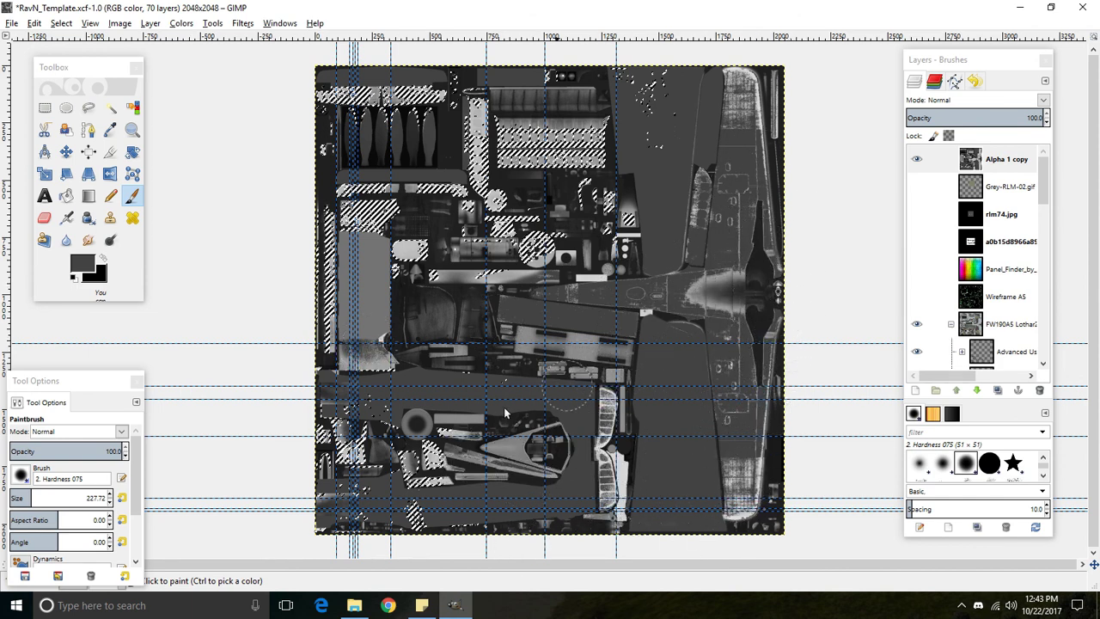
mouse_move(350, 496)
left_mouse_down()
mouse_move(345, 523)
mouse_move(389, 527)
left_mouse_up()
mouse_move(418, 441)
left_mouse_down()
mouse_move(275, 473)
mouse_move(449, 314)
mouse_move(245, 386)
mouse_move(215, 322)
mouse_move(389, 207)
mouse_move(208, 223)
mouse_move(183, 117)
mouse_move(509, 66)
mouse_move(277, 149)
mouse_move(393, 194)
mouse_move(521, 156)
mouse_move(399, 216)
mouse_move(259, 216)
mouse_move(553, 123)
left_mouse_up()
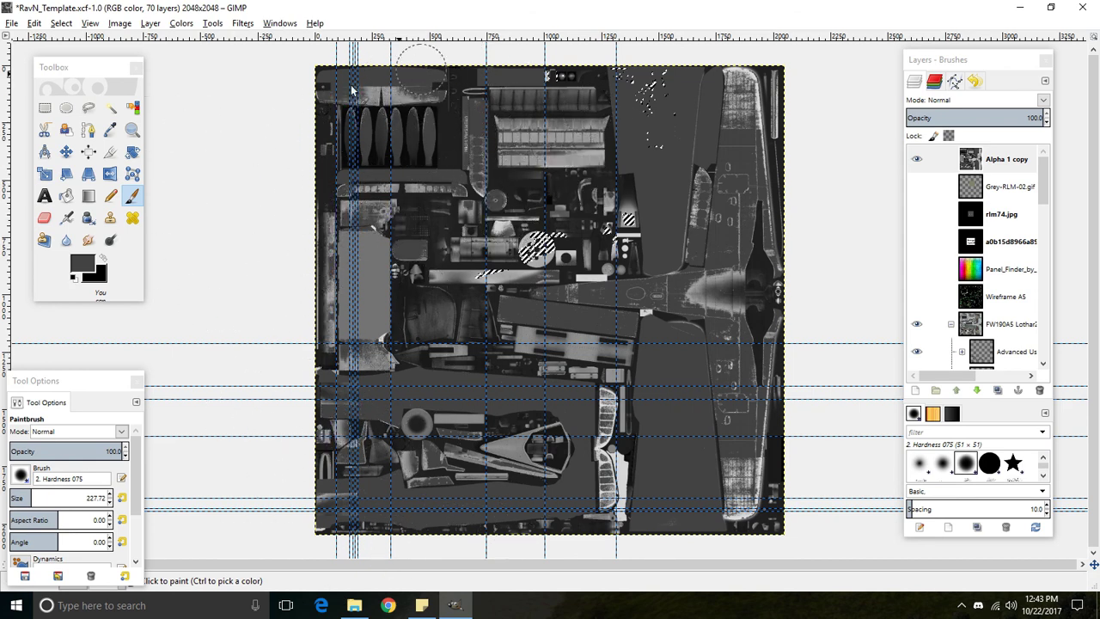
left_click_drag(628, 220, 409, 306)
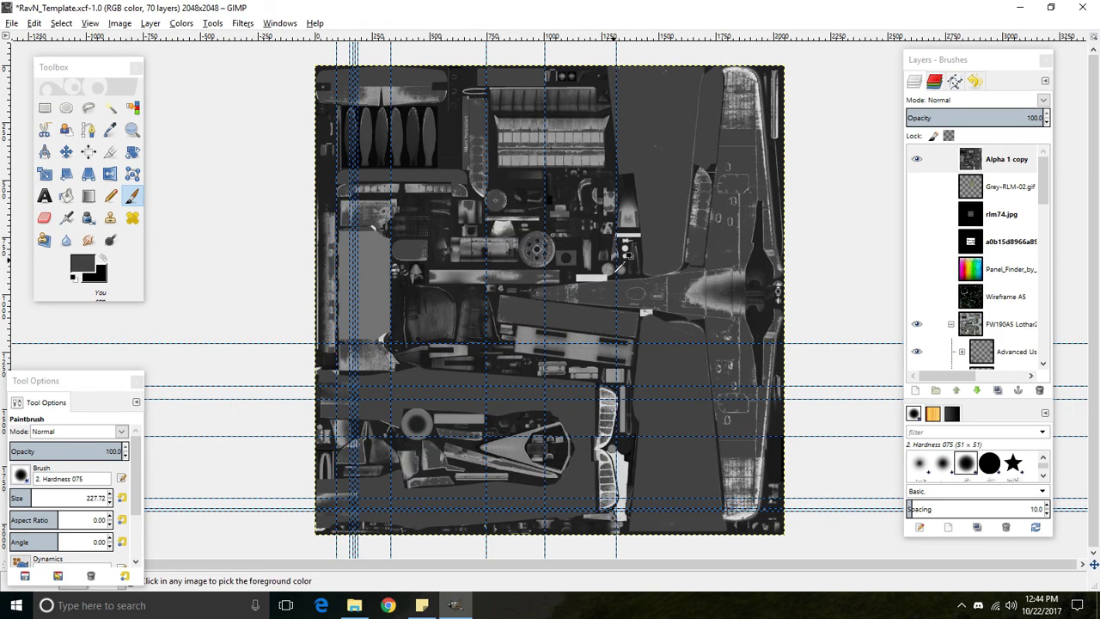
Step: Outline the pale vertical strip beside the cockpit parts with a closed Free Select polygon
scroll(700, 430, "up", 2)
scroll(775, 448, "up", 2)
scroll(774, 446, "down", 3)
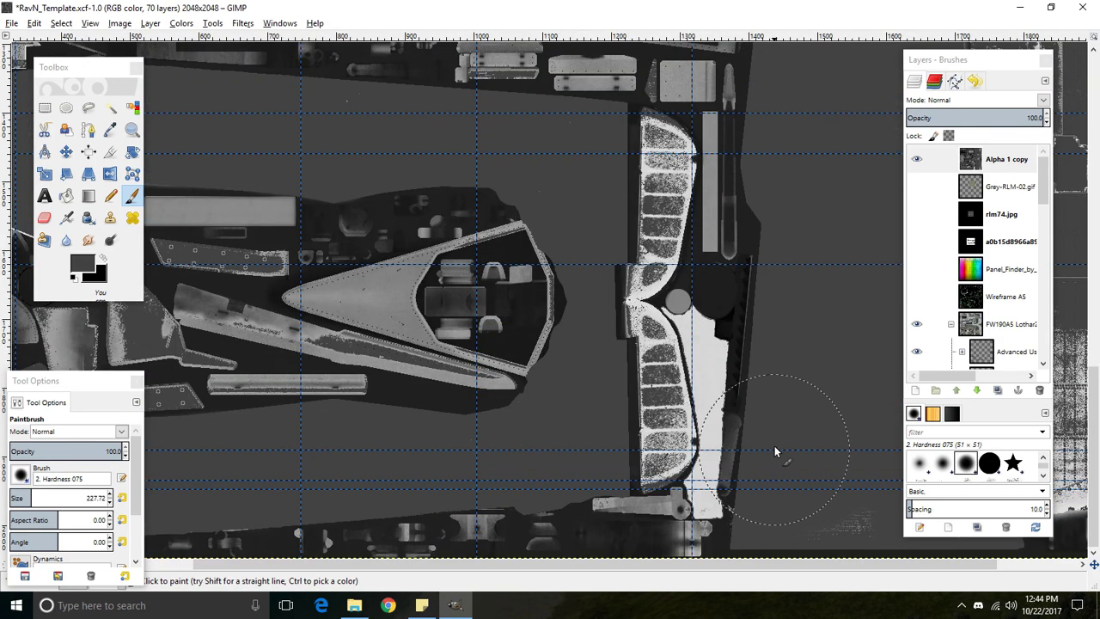
left_click(89, 107)
scroll(618, 104, "up", 2)
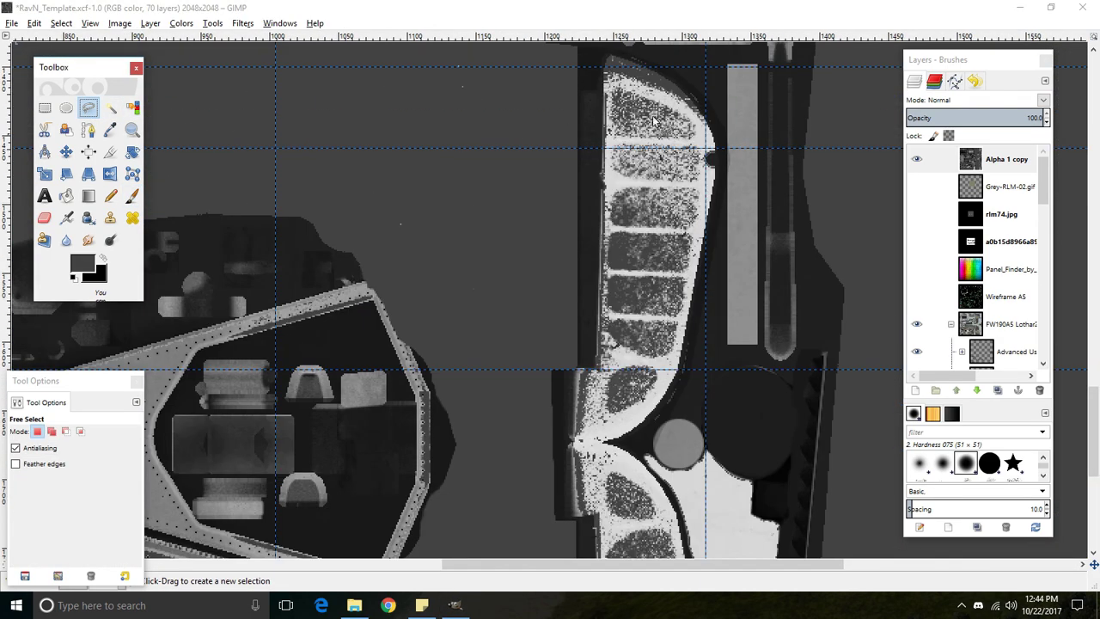
left_click(600, 75)
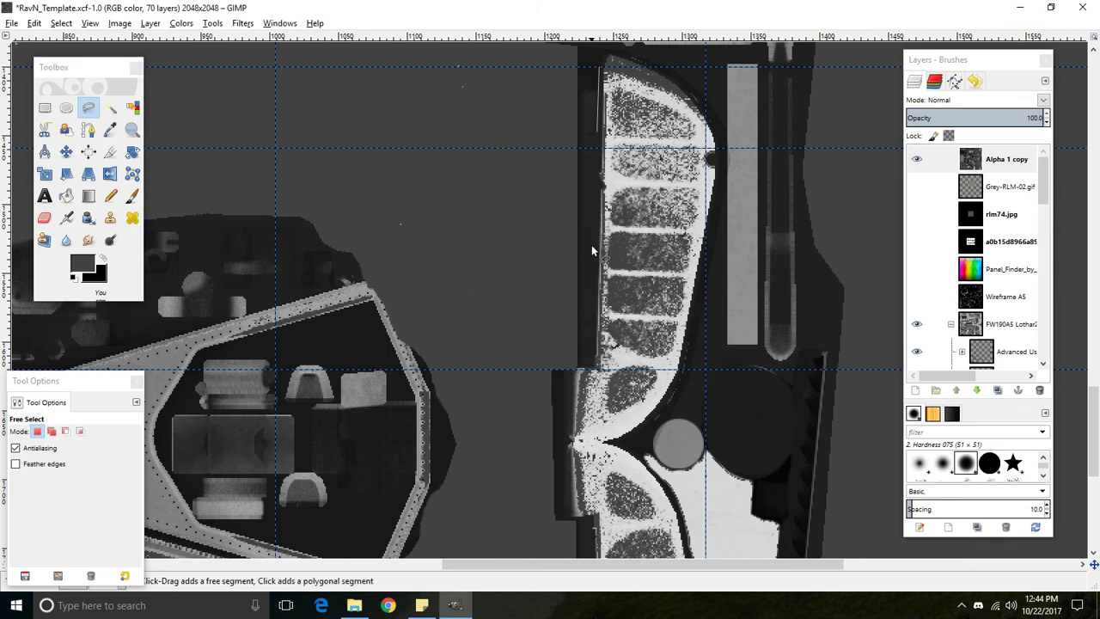
left_click(569, 370)
left_click(564, 517)
scroll(568, 507, "down", 3)
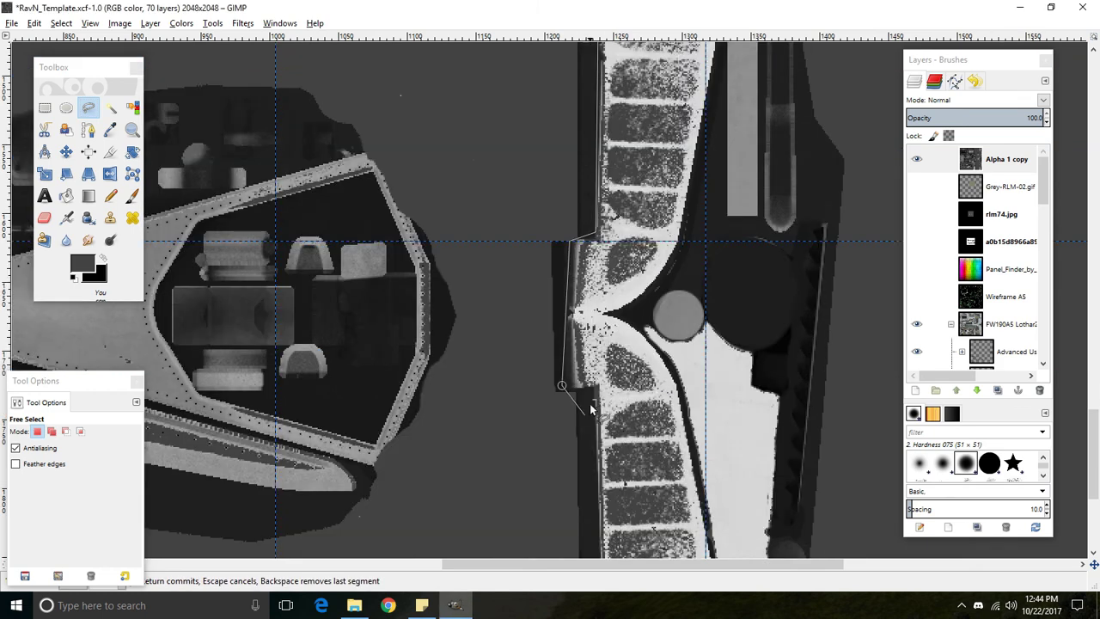
left_click(591, 408)
scroll(592, 408, "down", 6)
left_click(600, 428)
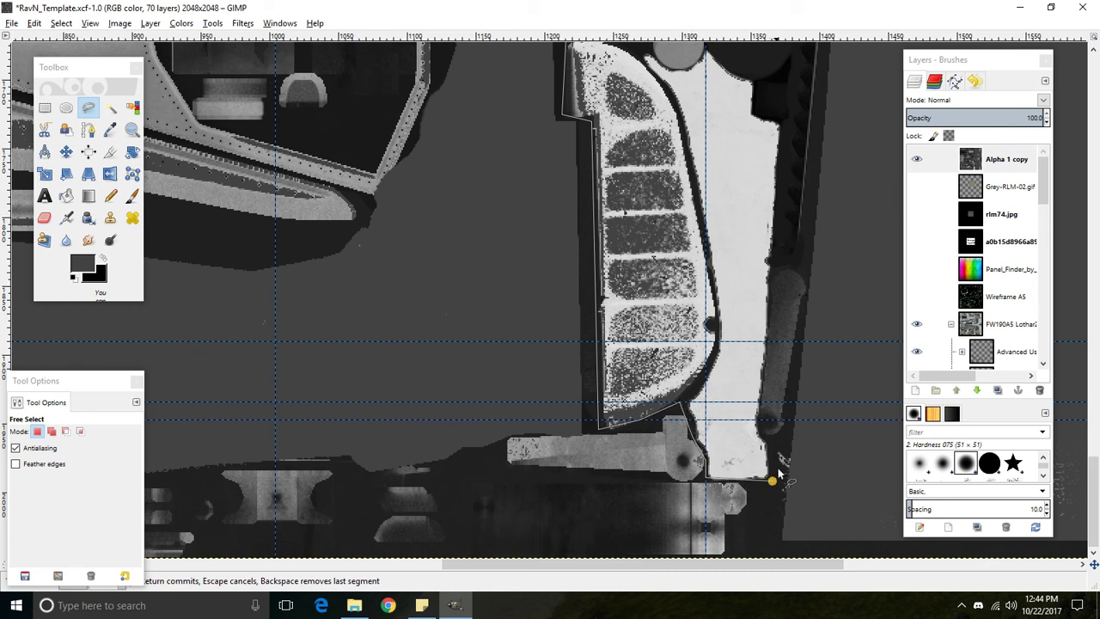
left_click(757, 423)
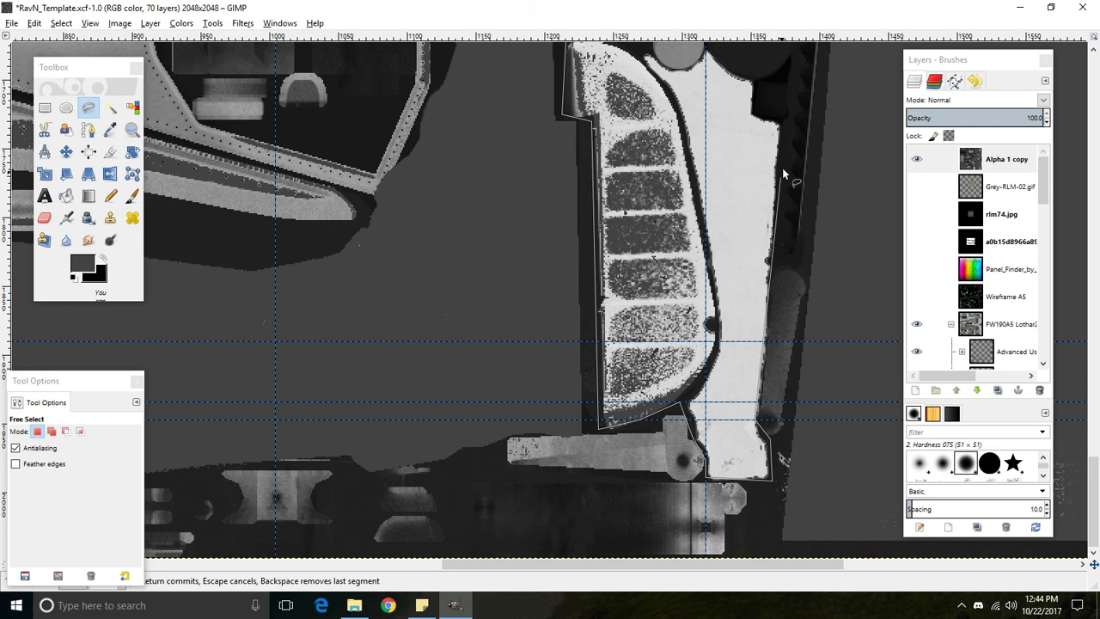
left_click(783, 129)
scroll(783, 129, "up", 3)
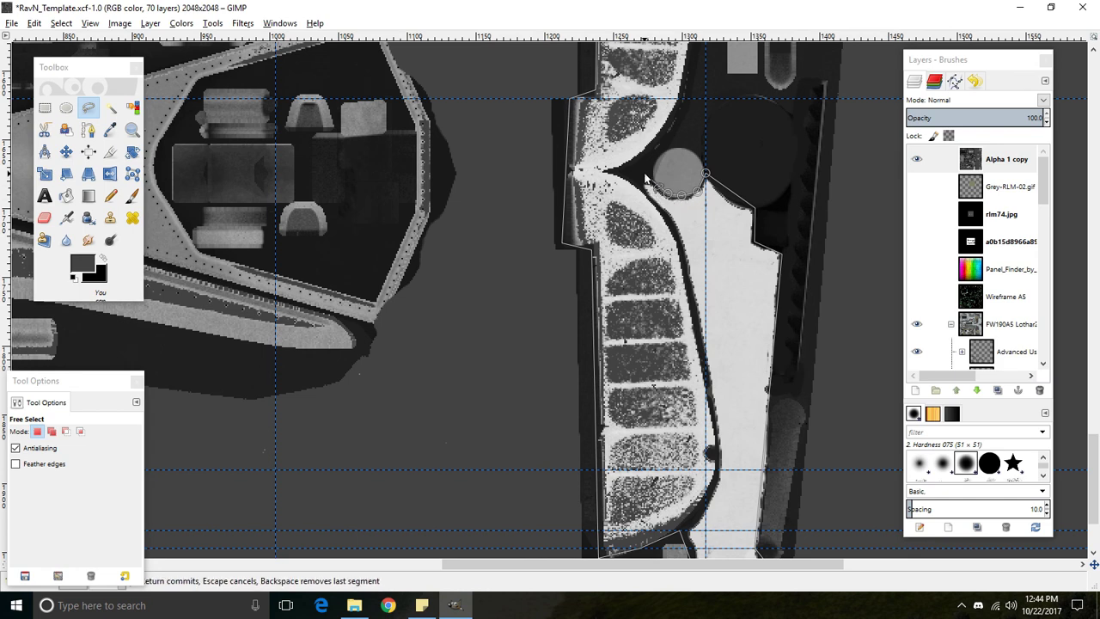
scroll(707, 291, "up", 6)
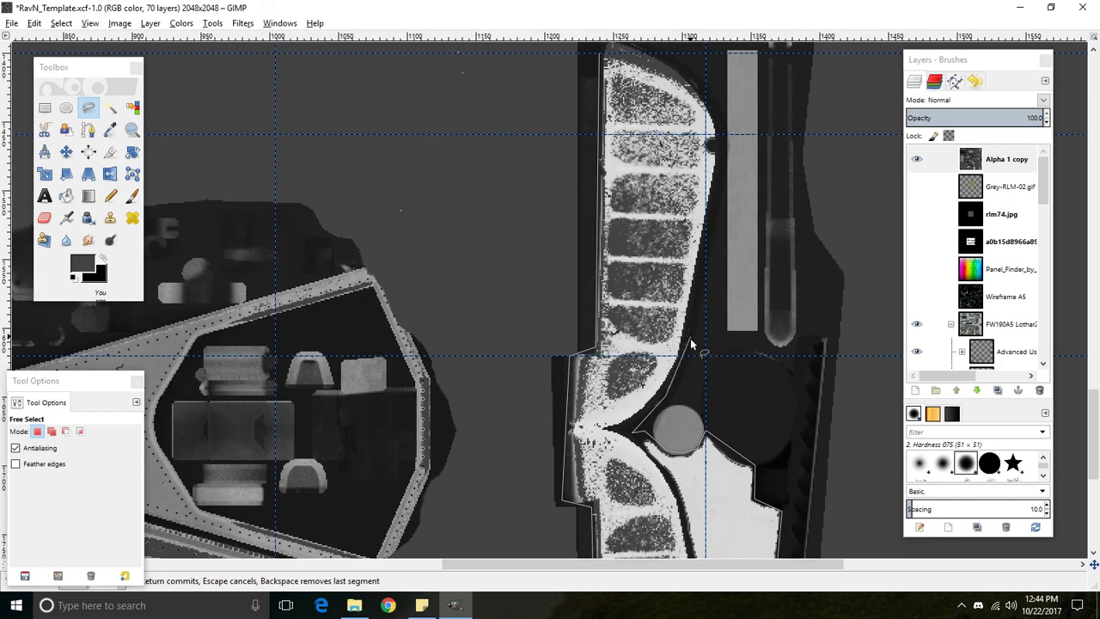
scroll(726, 127, "up", 6)
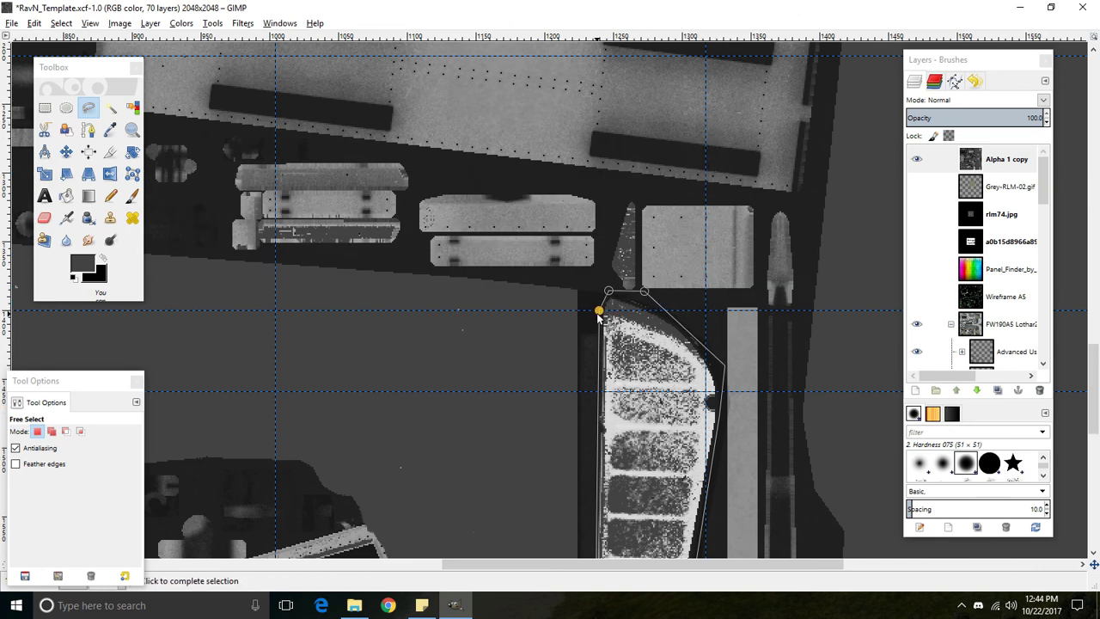
left_click(601, 304)
Step: Paint the selected strip dark grey 333333 and fit the texture in the window
left_click(132, 196)
scroll(570, 206, "down", 3, "ctrl")
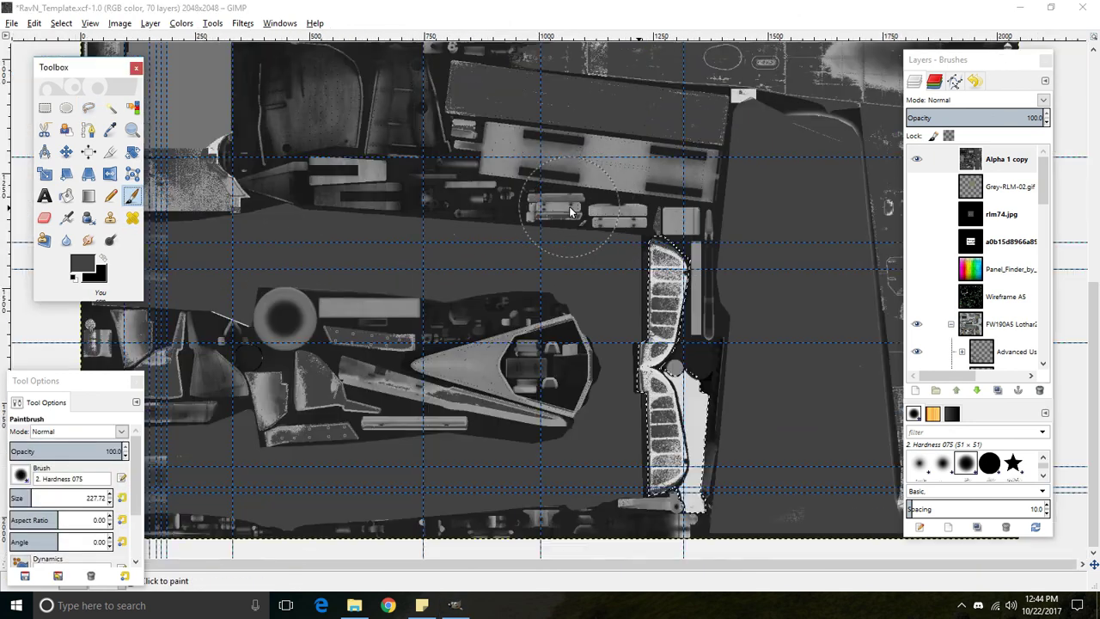
left_click(84, 262)
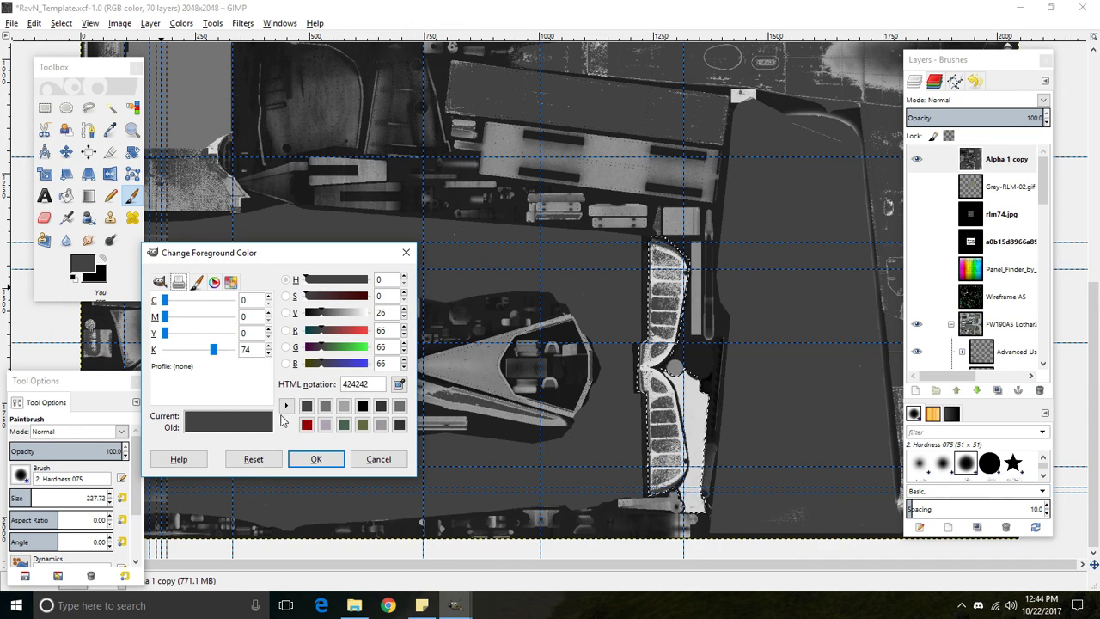
scroll(270, 352, "up", 4)
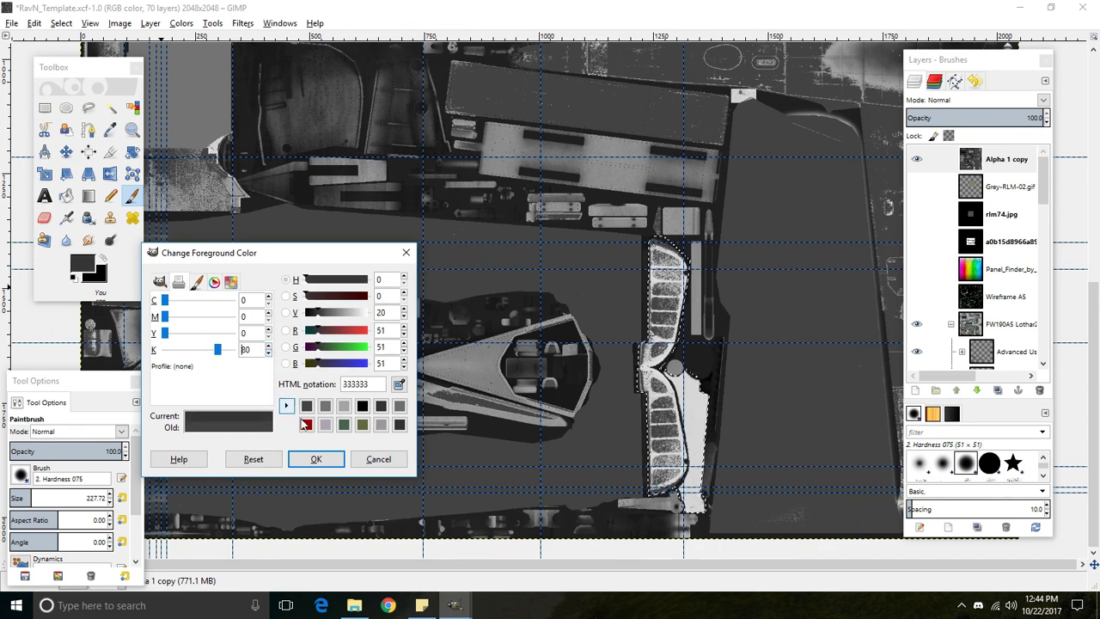
left_click(315, 459)
mouse_move(675, 245)
left_mouse_down()
mouse_move(651, 508)
mouse_move(696, 549)
left_mouse_up()
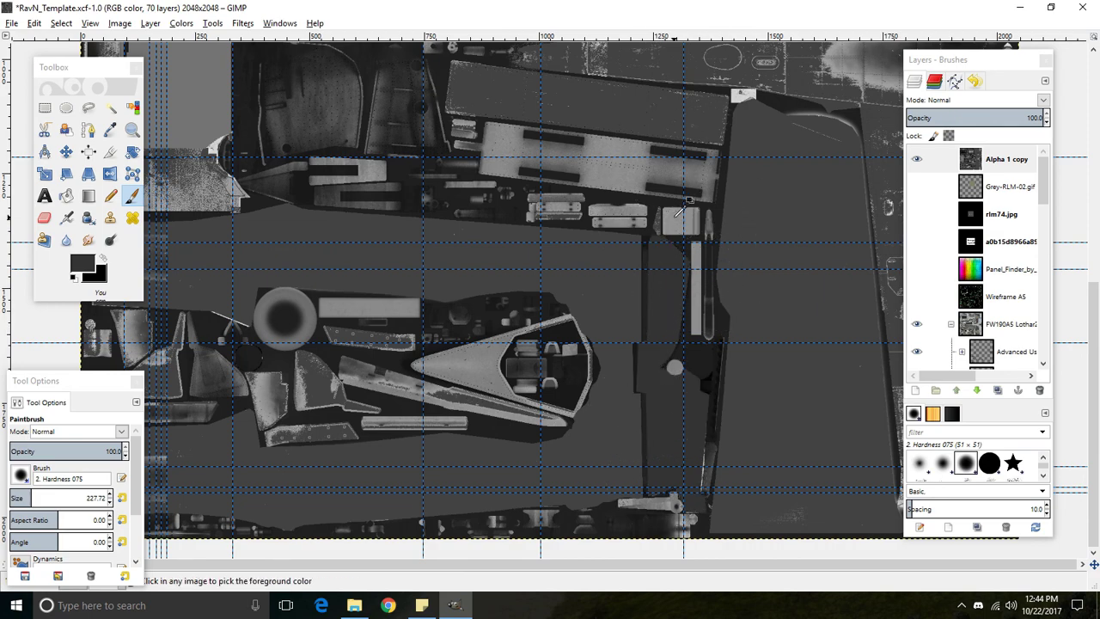
key("shift+ctrl+j")
Step: Select the pale triangular panel areas by colour
left_click(132, 107)
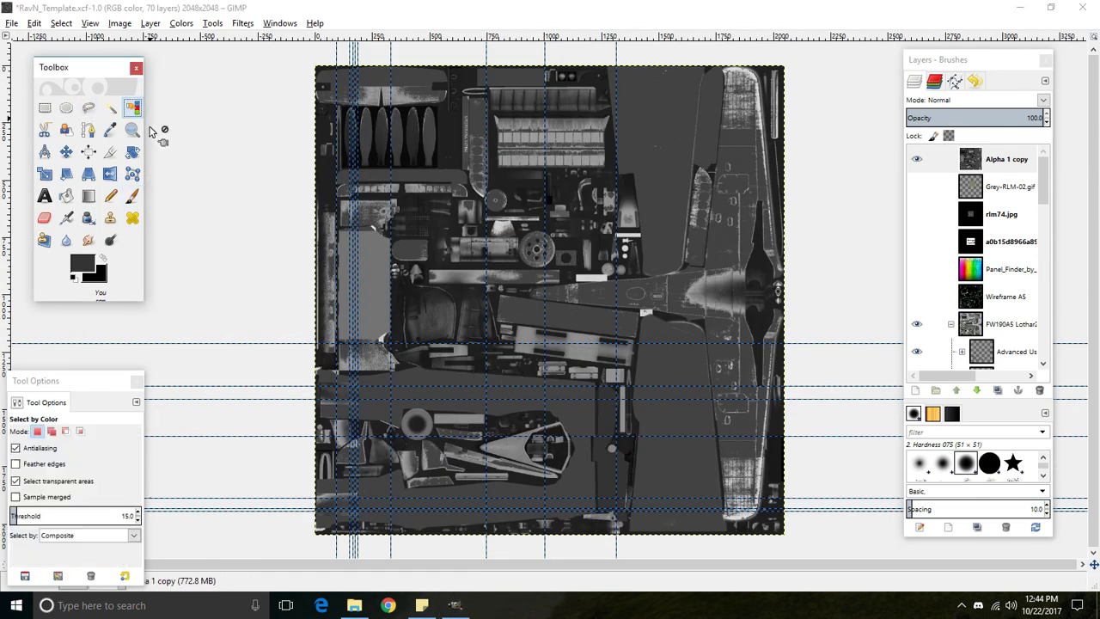
scroll(516, 447, "up", 4)
left_click(423, 355)
scroll(389, 365, "up", 3)
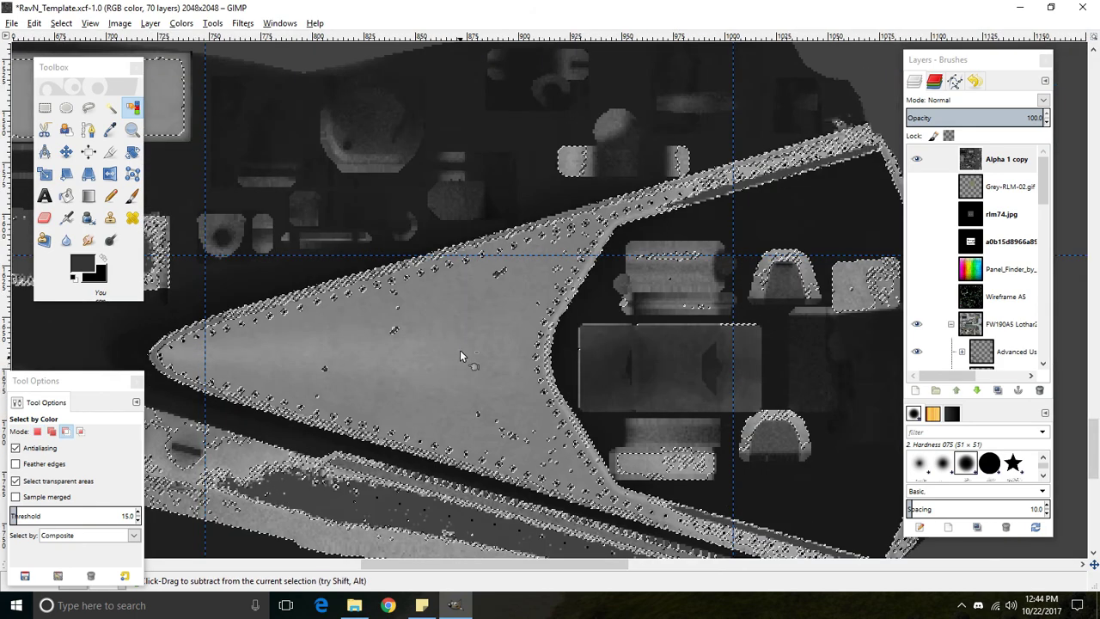
Step: Set the foreground to 424242 grey and brush over the selected pale patches
left_click(81, 264)
scroll(261, 355, "down", 6)
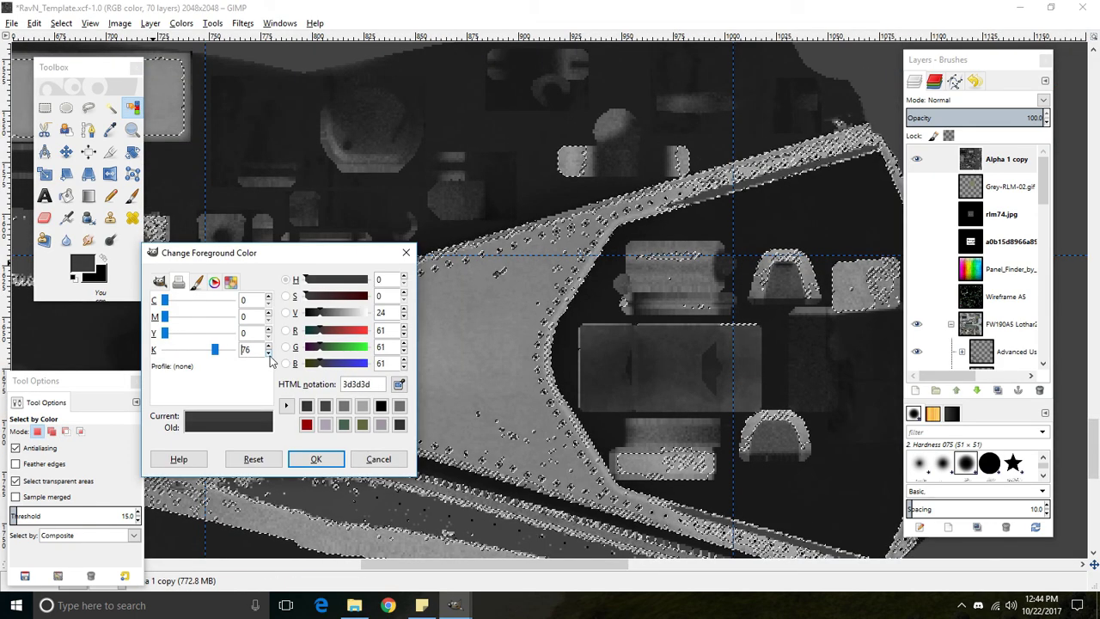
left_click(315, 458)
scroll(316, 458, "down", 2)
key("p")
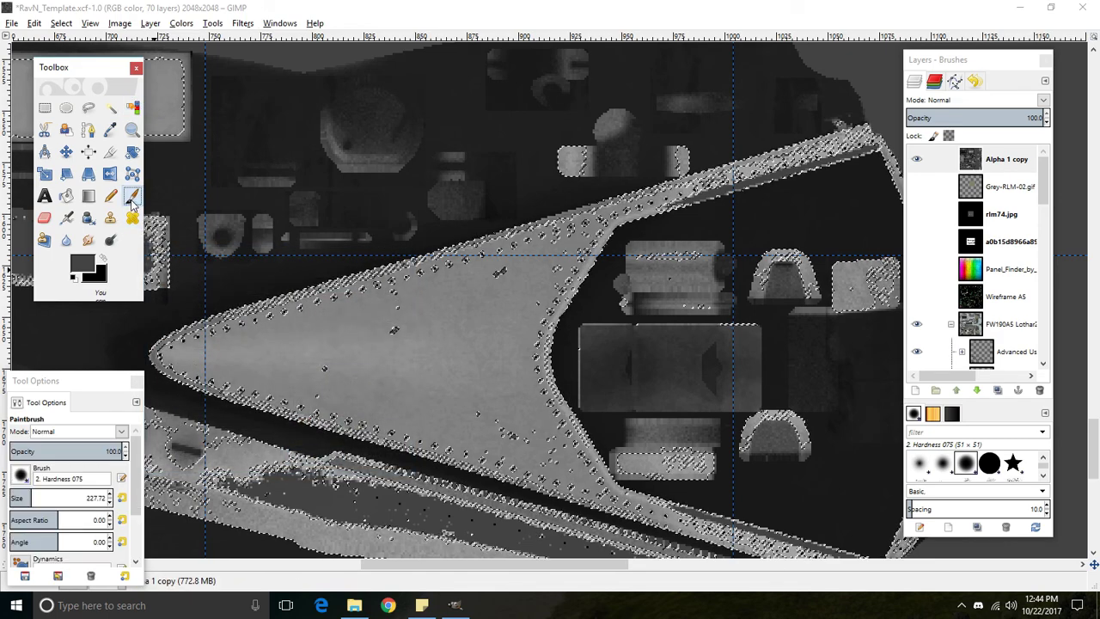
scroll(535, 246, "up", 2)
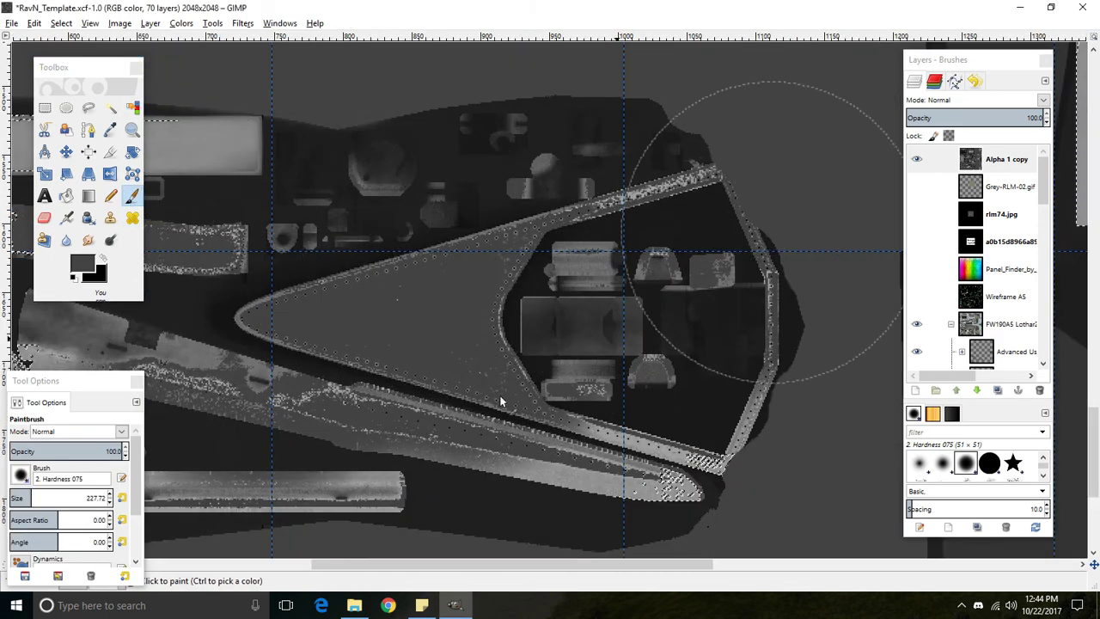
scroll(607, 231, "down", 1)
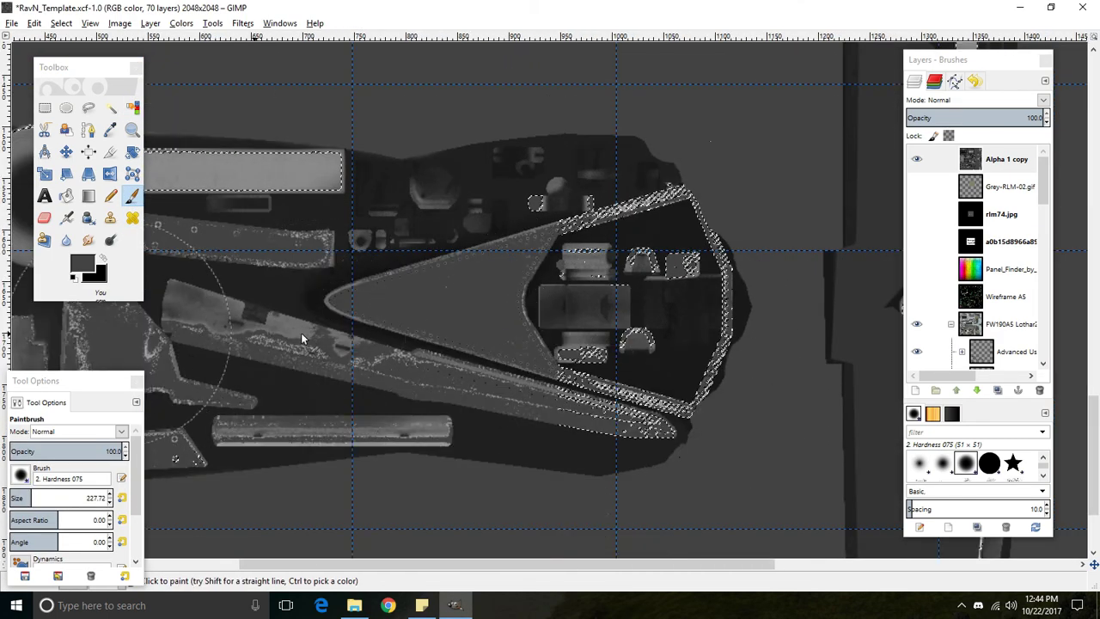
scroll(516, 249, "down", 3)
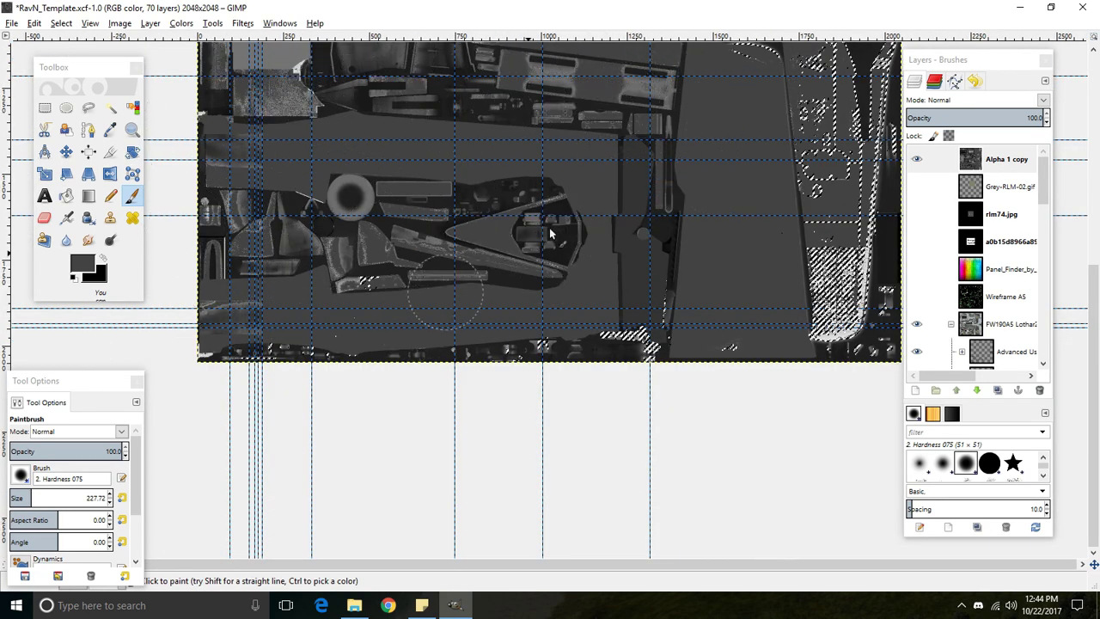
scroll(594, 314, "up", 5)
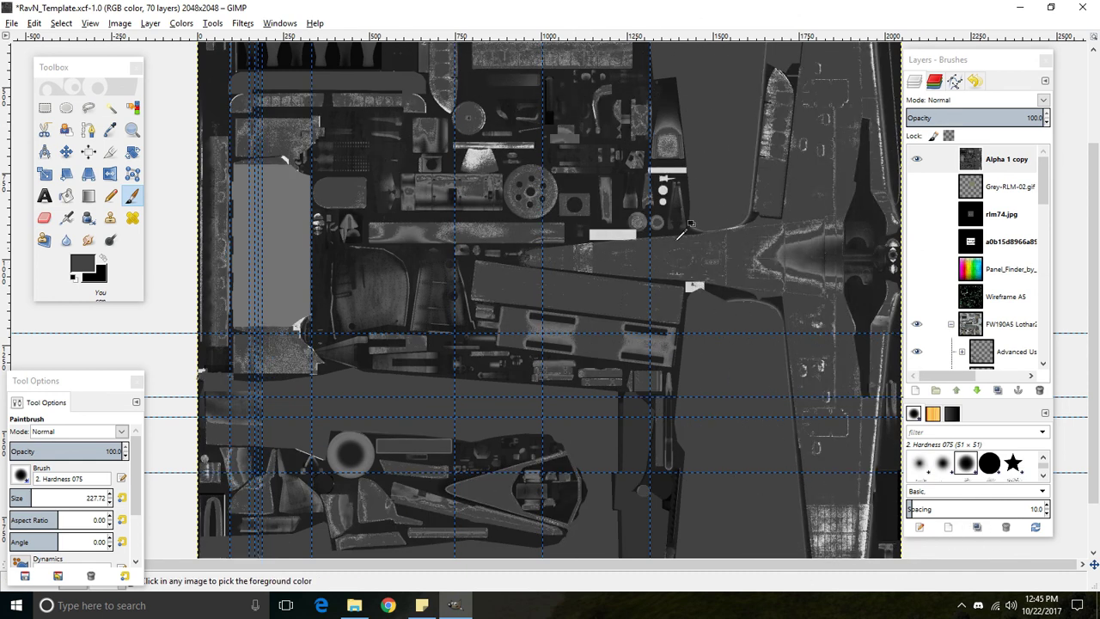
Step: Save RavN_Template.xcf and leave Alpha 1 copy hidden after comparing it with the camo skin
scroll(653, 217, "down", 1, "ctrl")
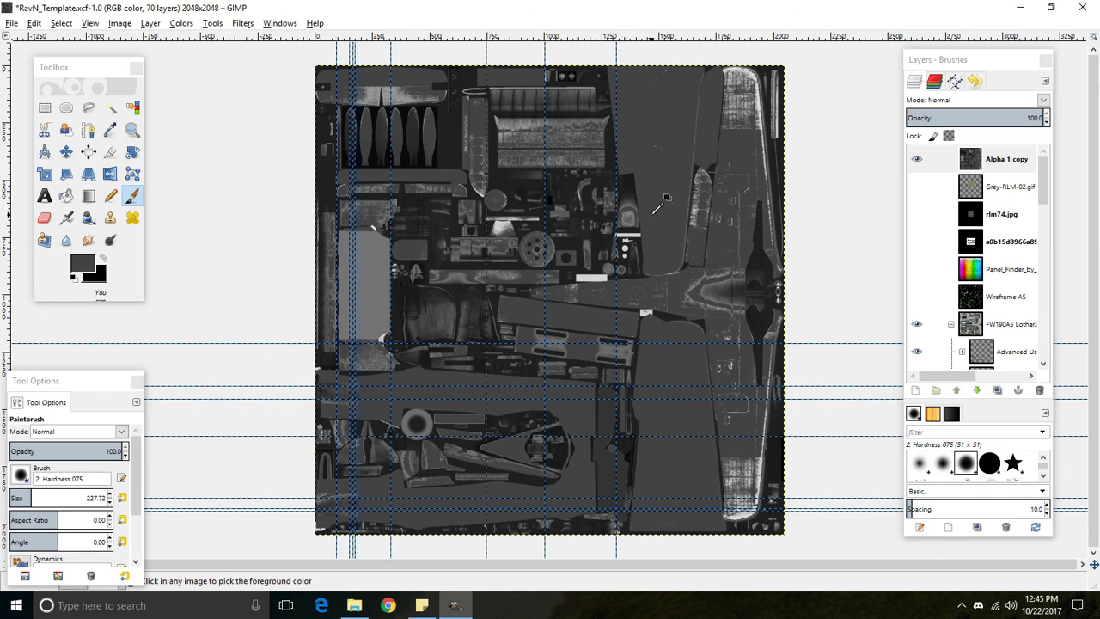
key("ctrl+s")
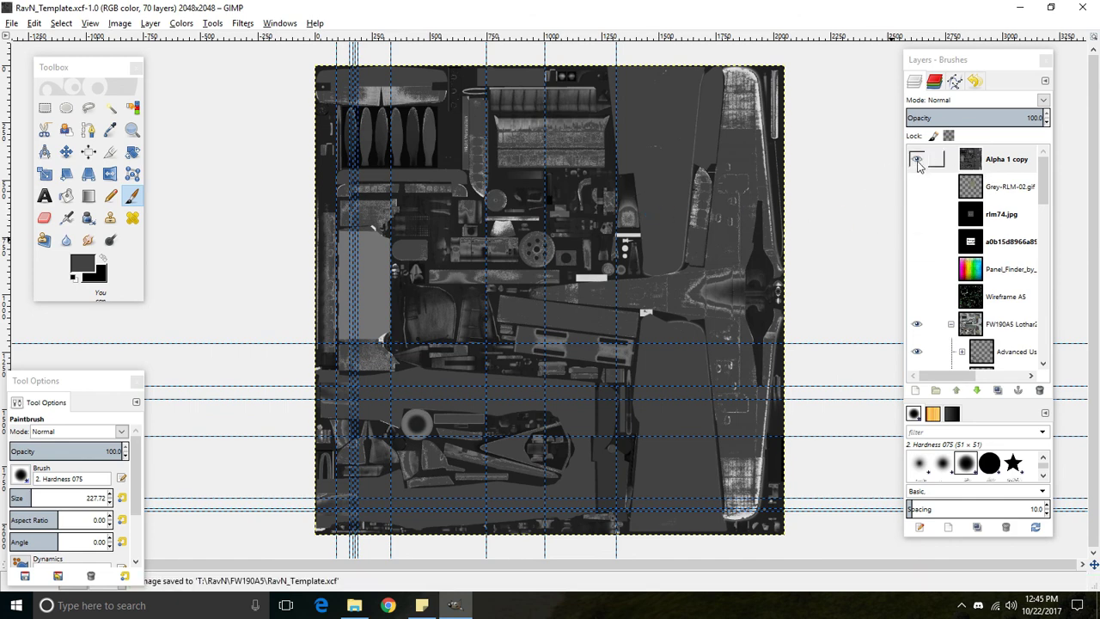
left_click(918, 164)
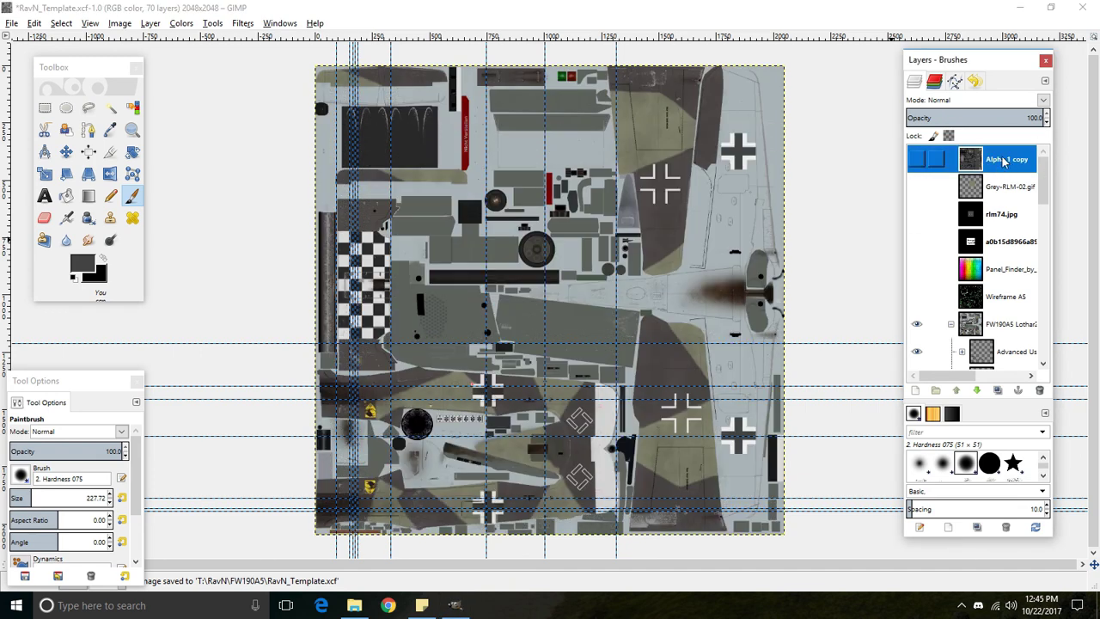
left_click(918, 159)
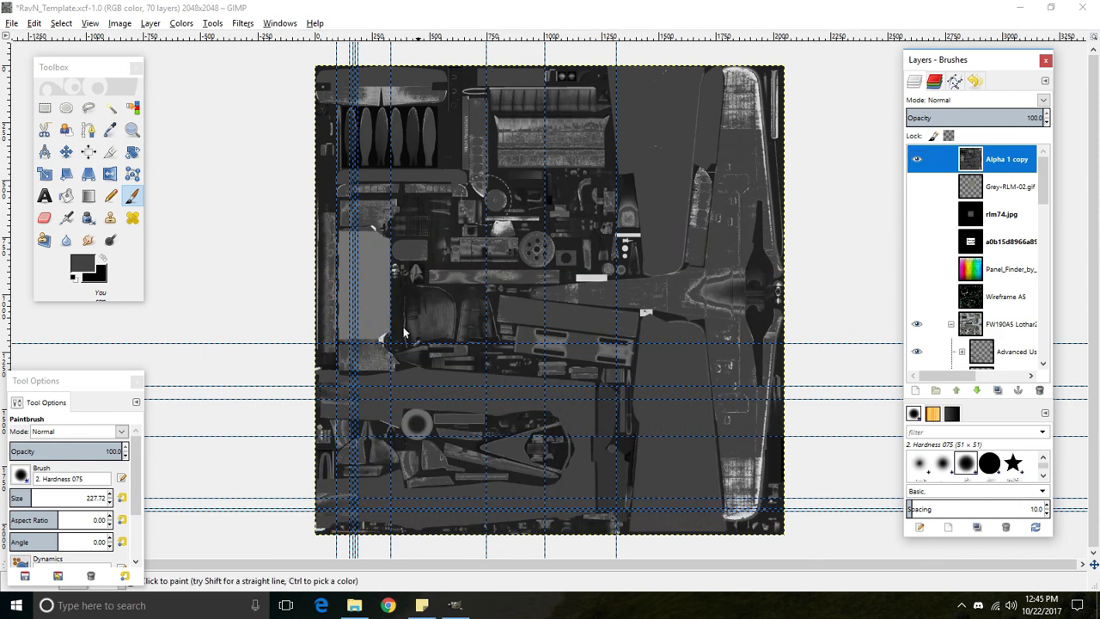
left_click(917, 160)
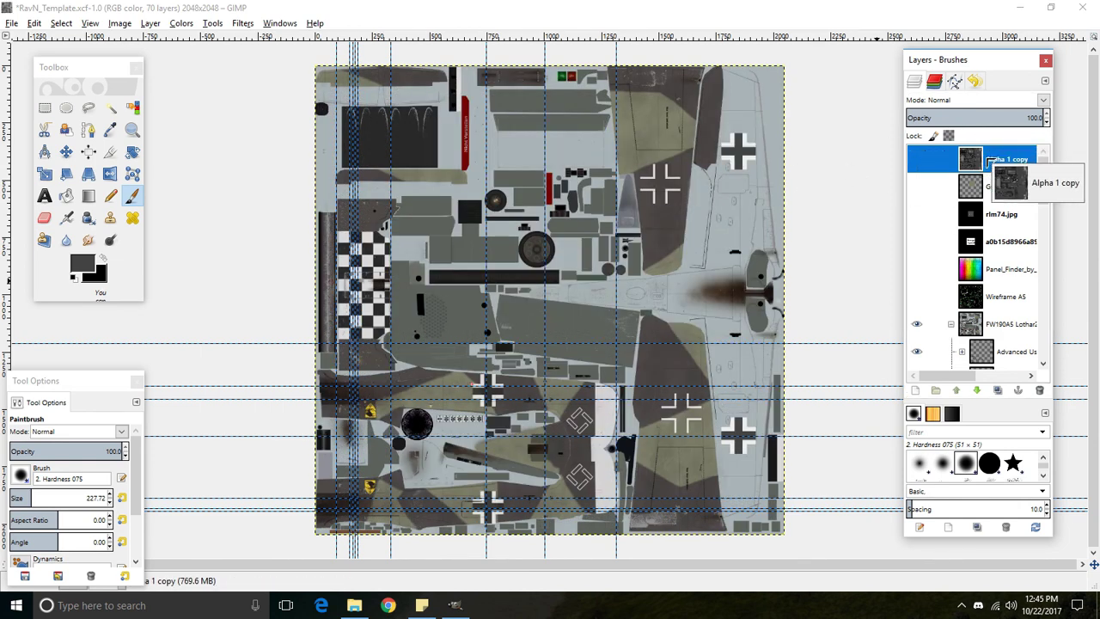
Step: Convert the Alpha 1 copy layer into a channel named Fw190A5_test and preview it
left_click_drag(935, 86, 980, 231)
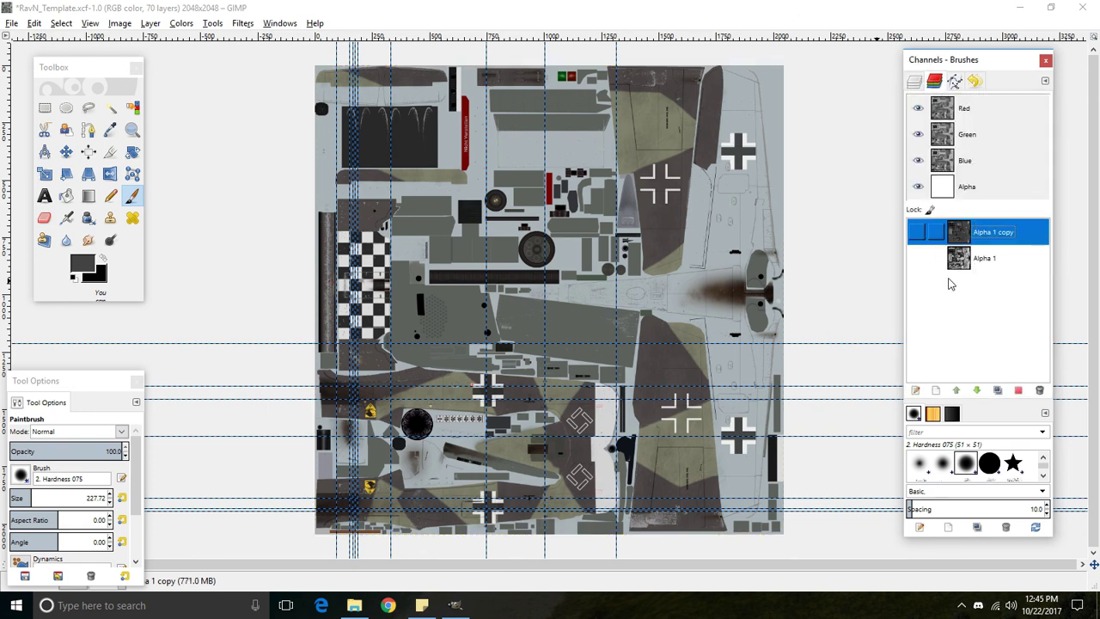
left_click(935, 83)
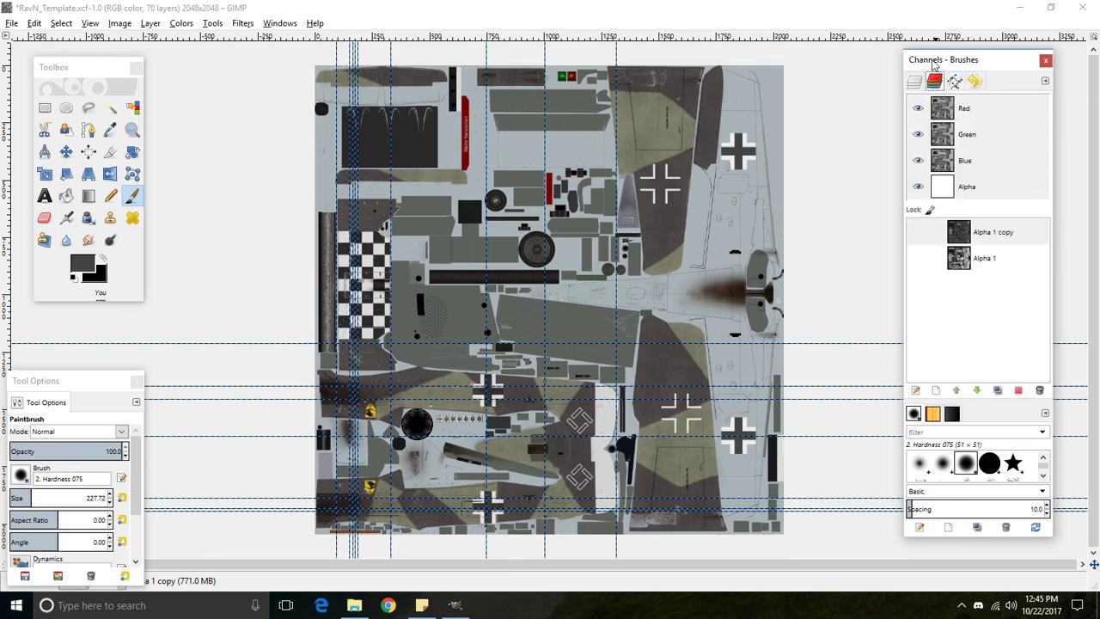
left_click(997, 240)
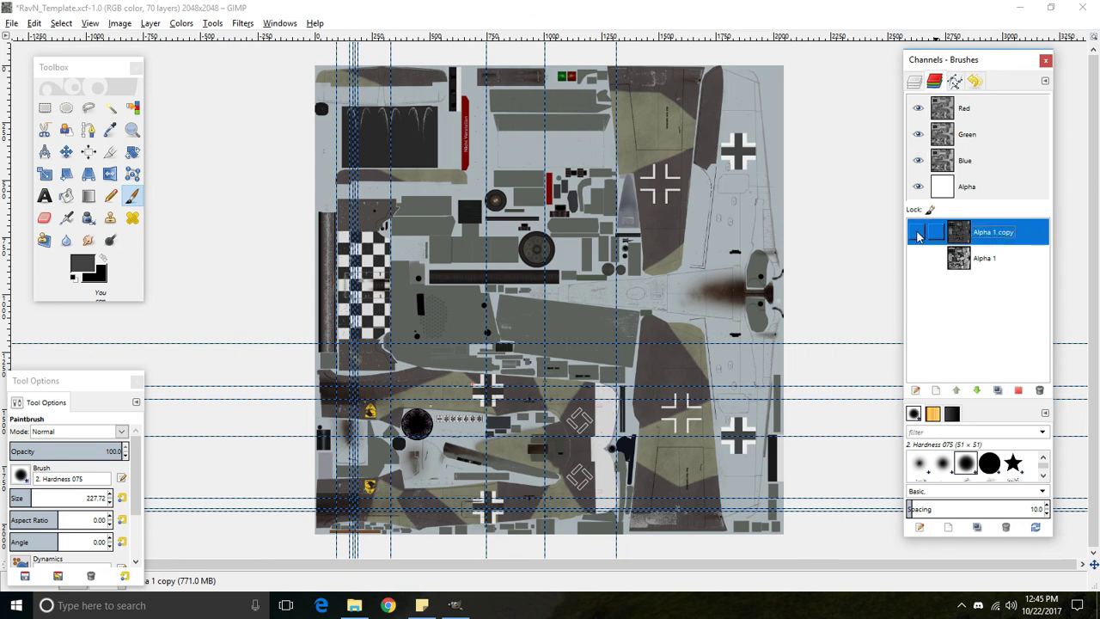
double_click(1001, 234)
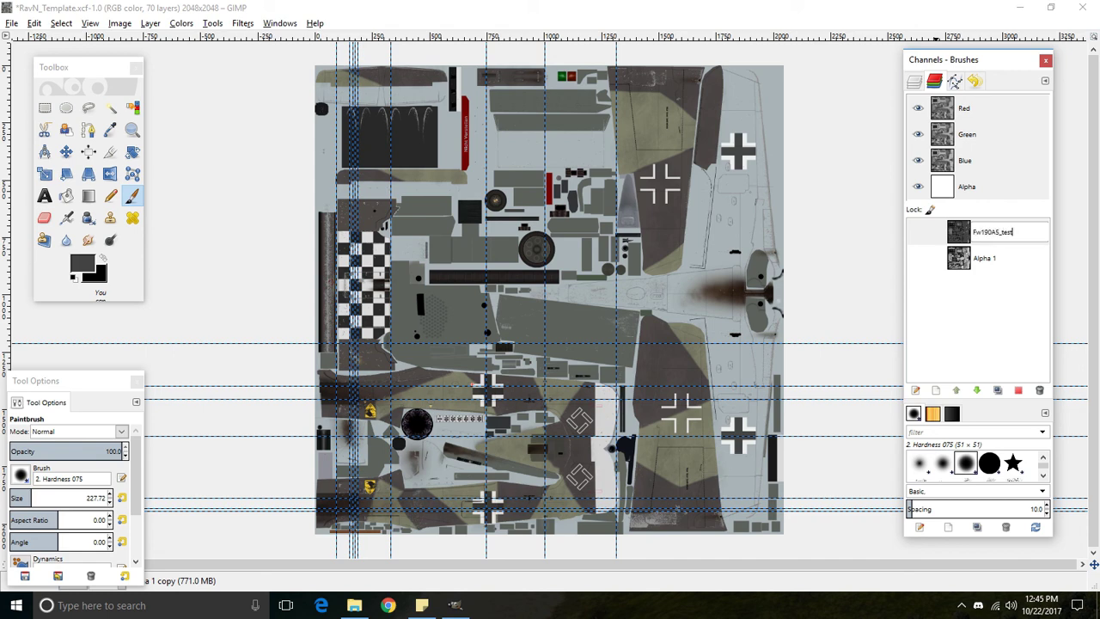
left_click(959, 240)
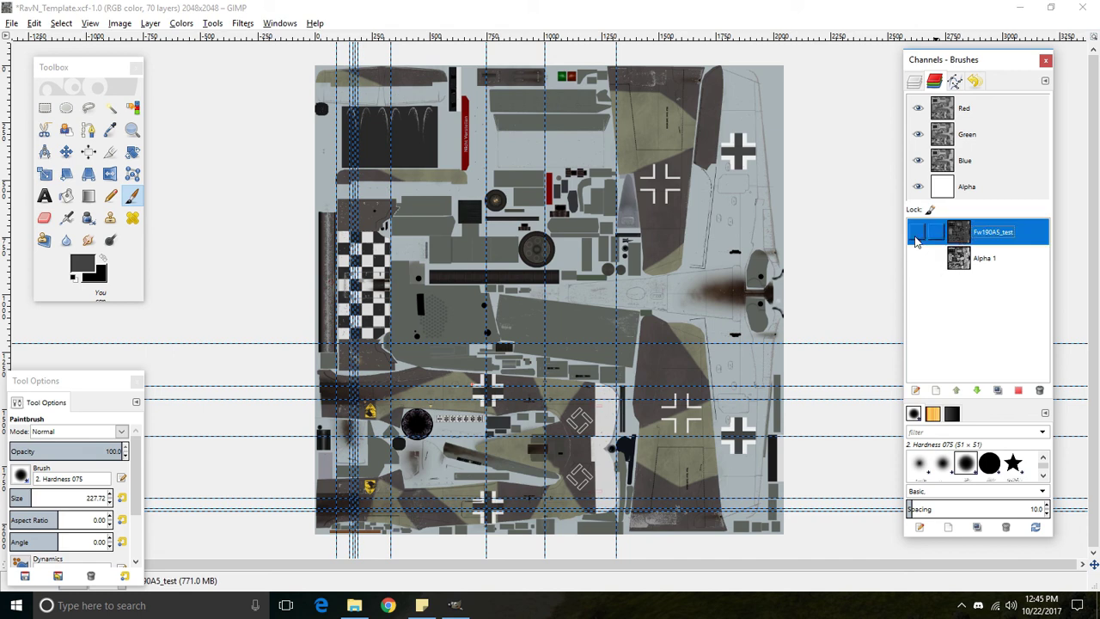
left_click(917, 236)
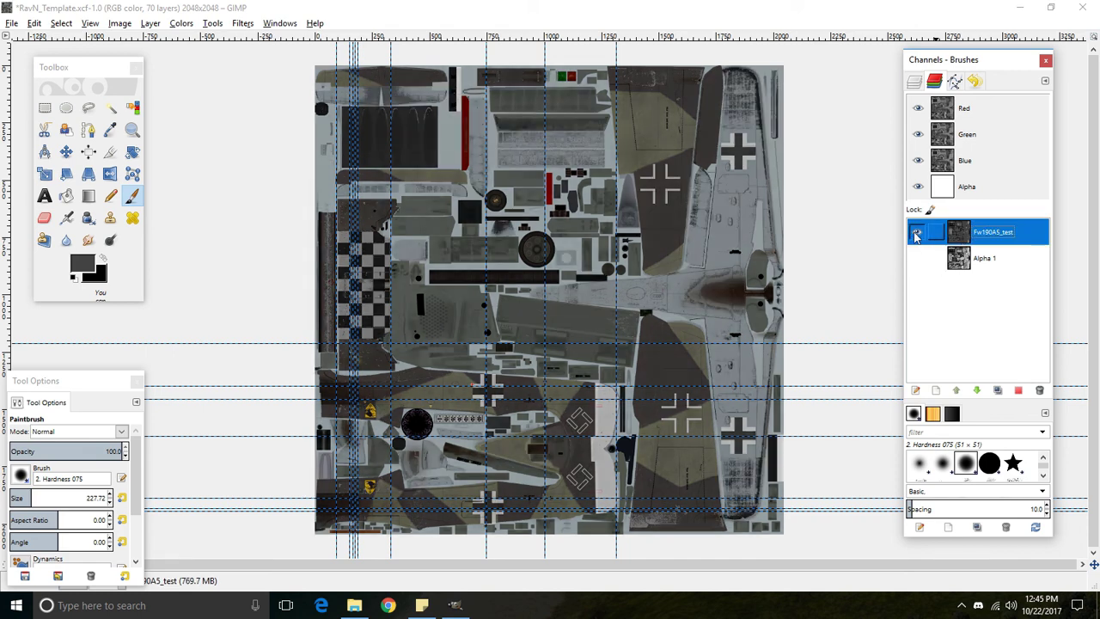
left_click(917, 236)
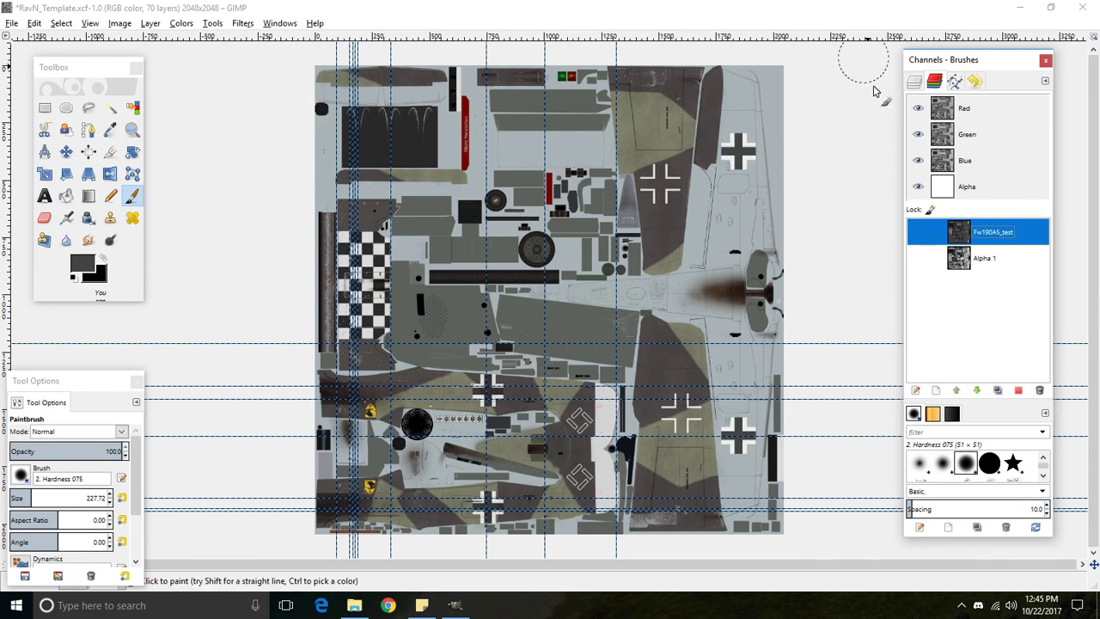
Step: Return to the layers list, select Grey-RLM-02.gif, and save RavN_Template.xcf
key("ctrl+l")
left_click(1017, 192)
key("ctrl+s")
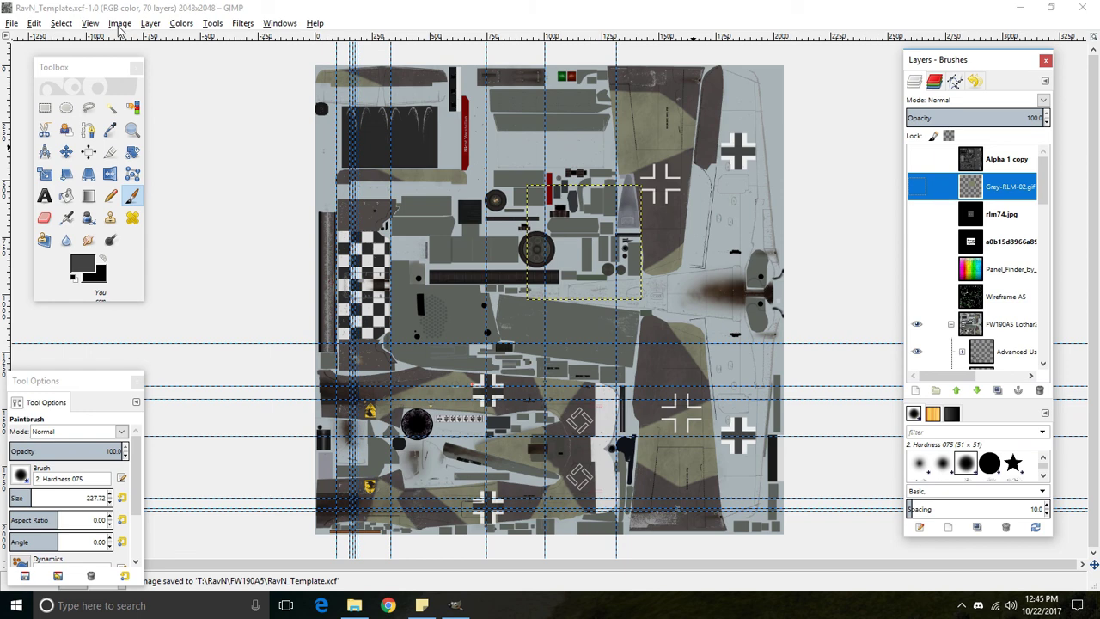
Step: Flatten the image and add a layer mask sourced from the Fw190A5_test channel
left_click(118, 27)
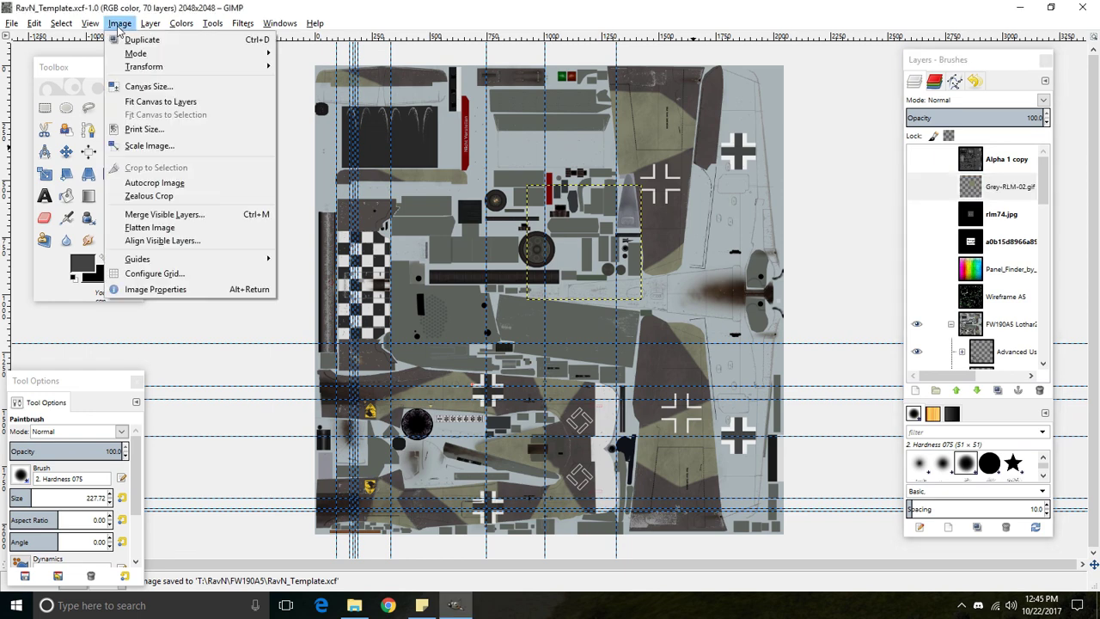
left_click(150, 228)
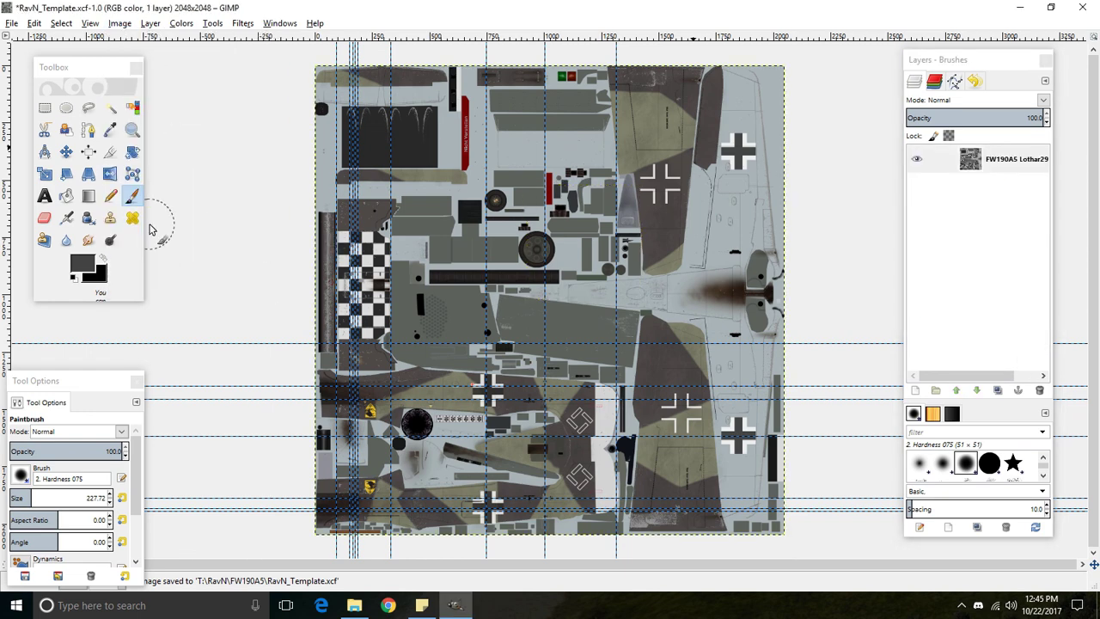
left_click(150, 24)
mouse_move(233, 160)
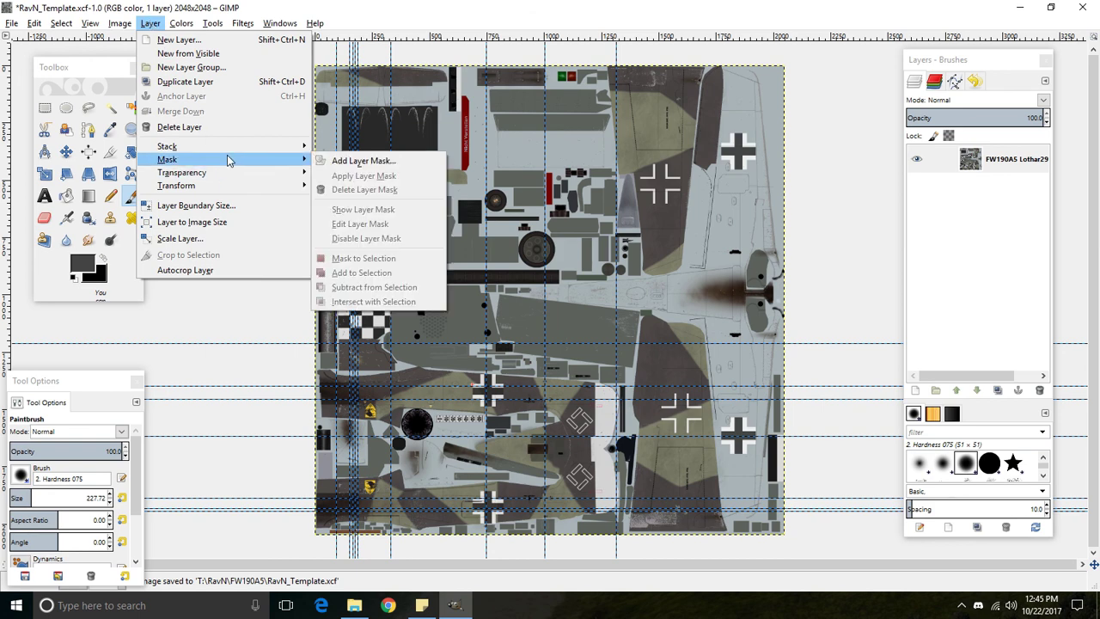
left_click(352, 159)
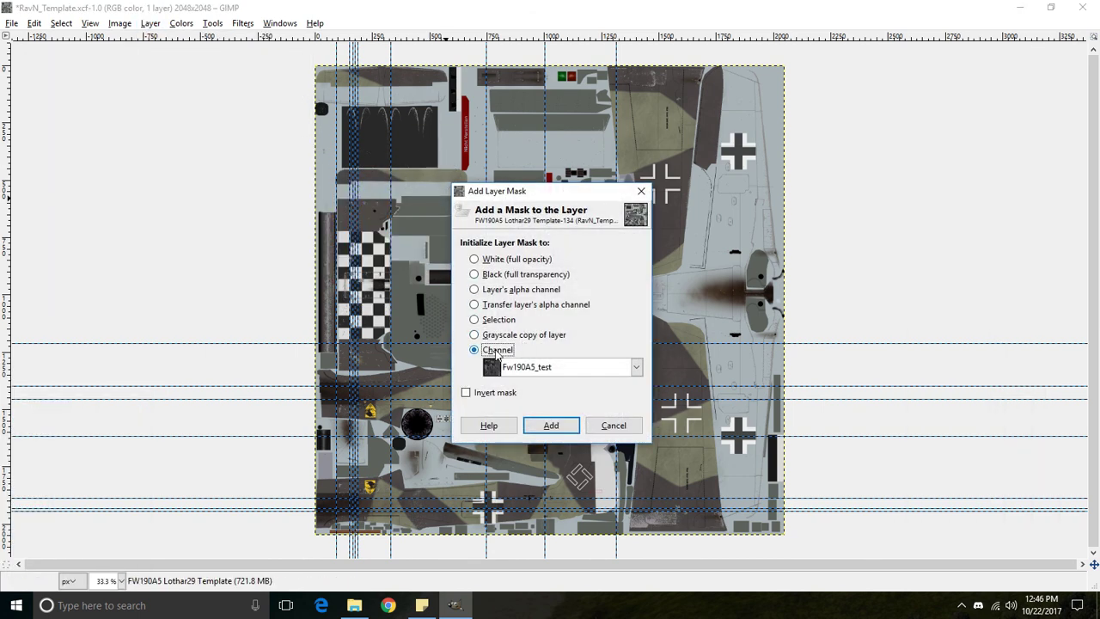
left_click(569, 366)
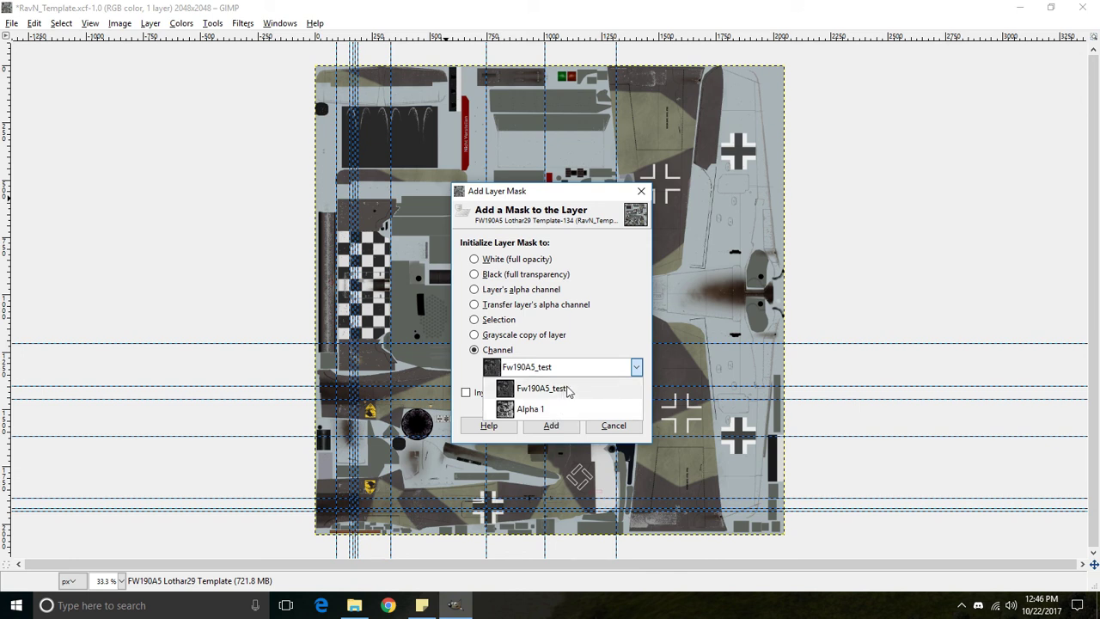
left_click(568, 390)
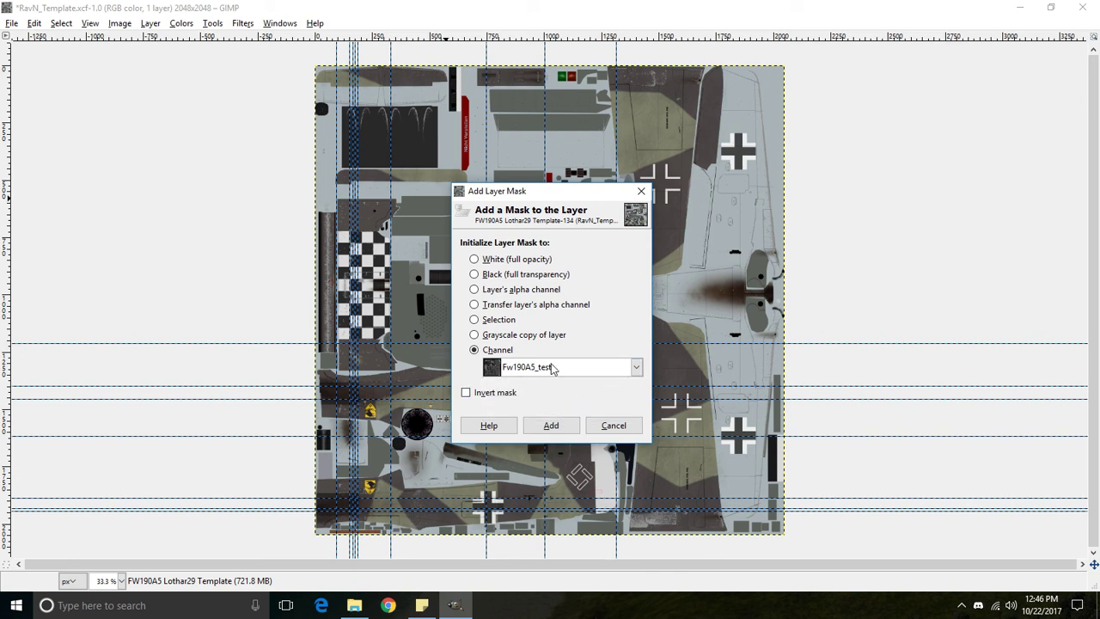
left_click(551, 426)
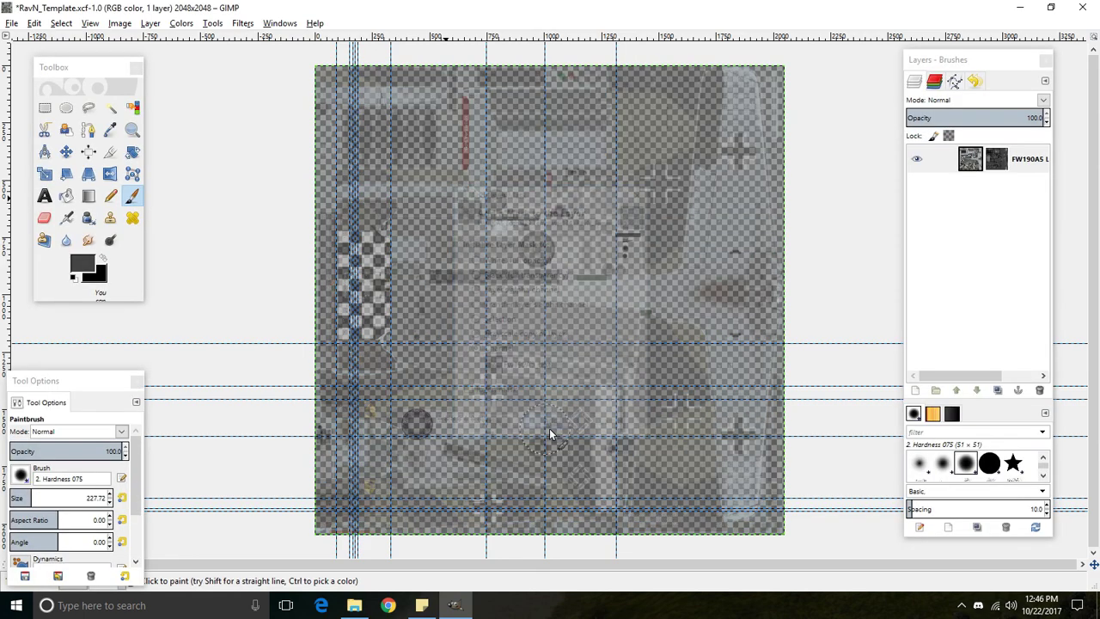
left_click(12, 23)
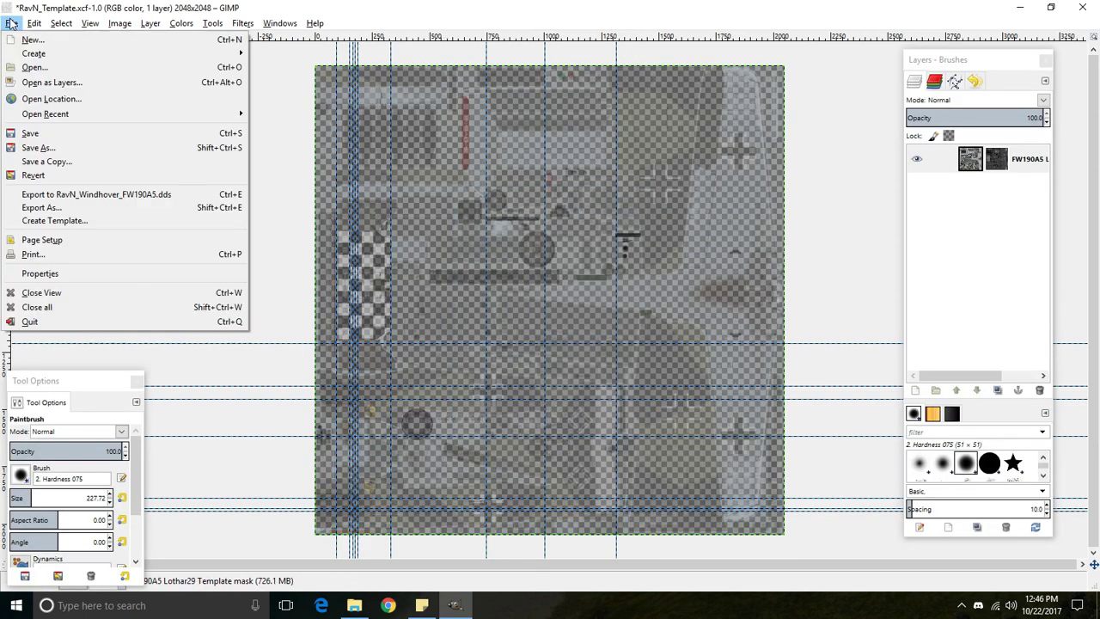
Step: Overwrite RavN_Windhover_FW190A5.dds with the masked skin, using BC3 / DXT5 compression and mipmaps
left_click(50, 208)
left_click(467, 226)
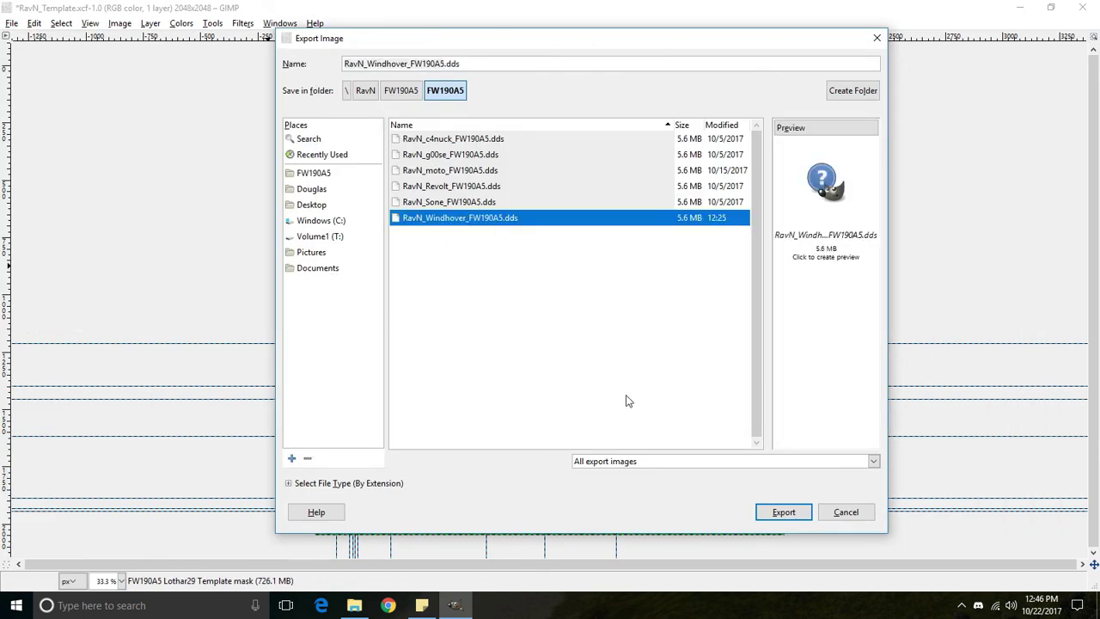
left_click(778, 512)
left_click(625, 352)
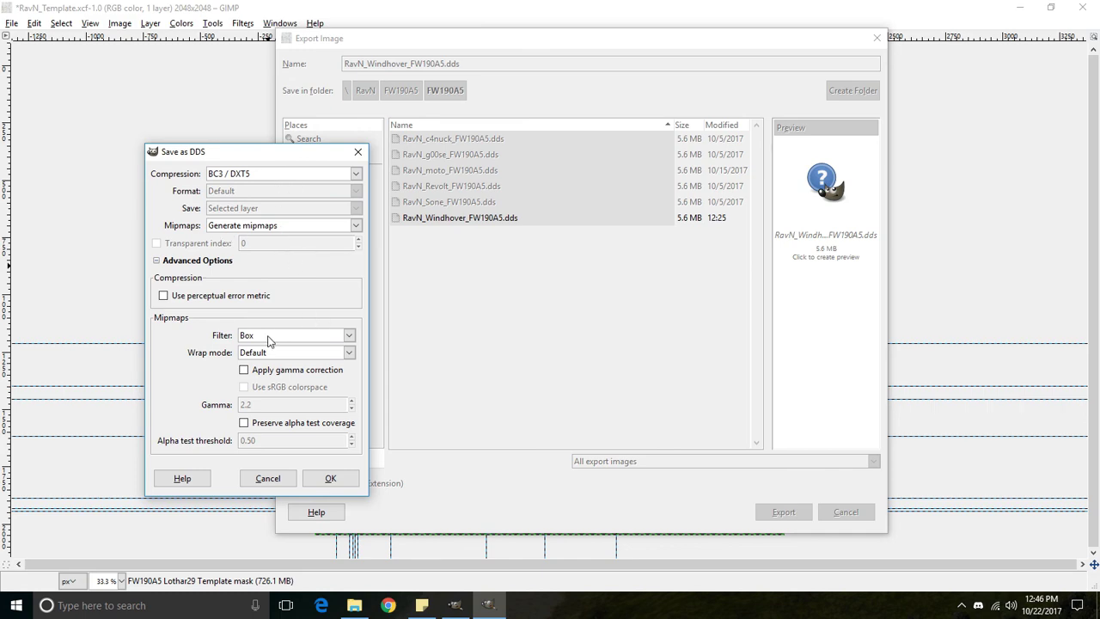
left_click(342, 481)
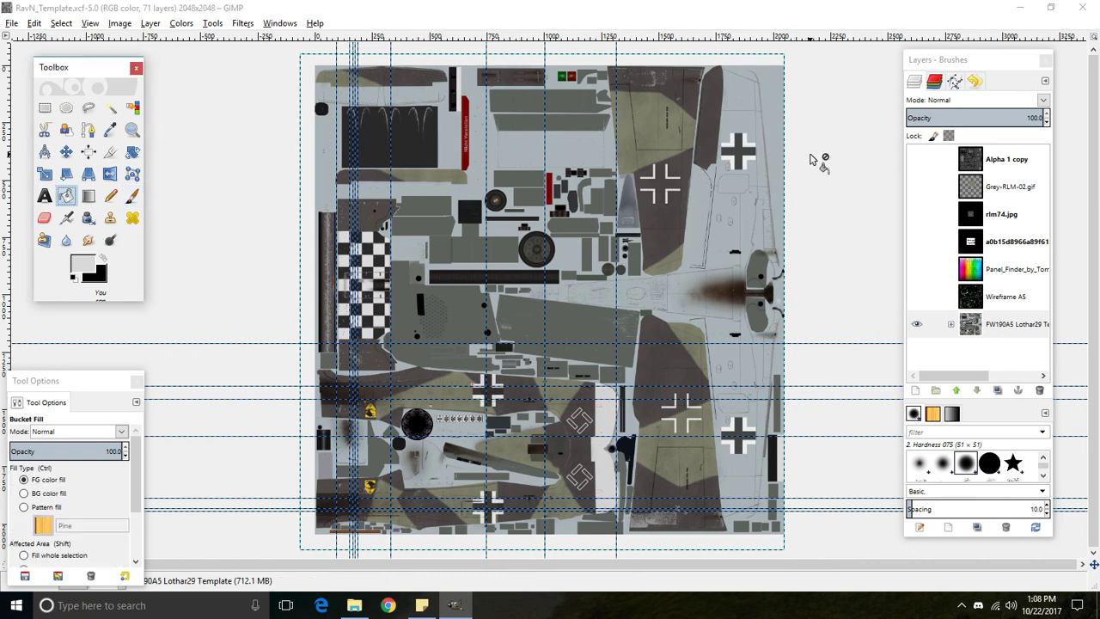
Step: Copy RavN_Windhover_FW190A5.dds into the game's data\graphics\skins\Fw190A5 folder, replacing the old file
left_click(1020, 8)
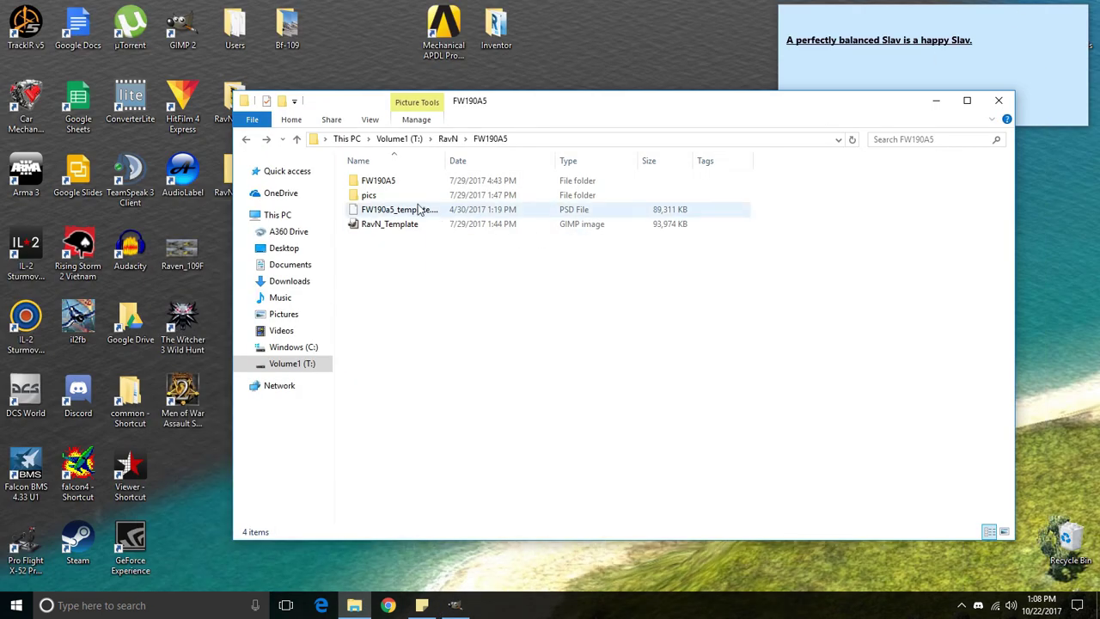
double_click(382, 182)
left_click(745, 210)
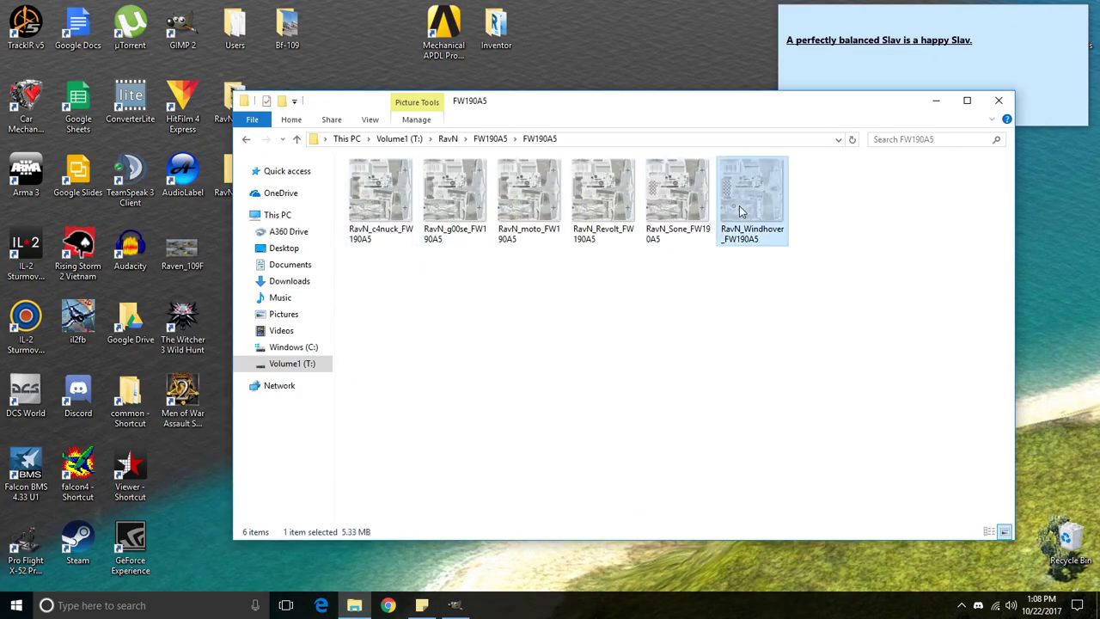
double_click(129, 398)
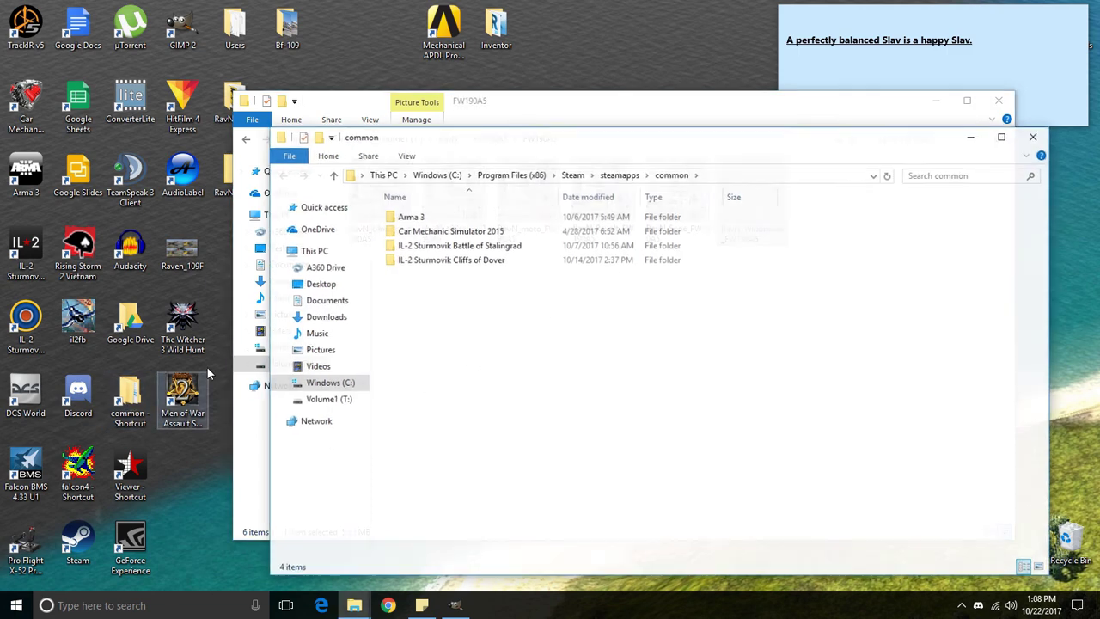
double_click(449, 247)
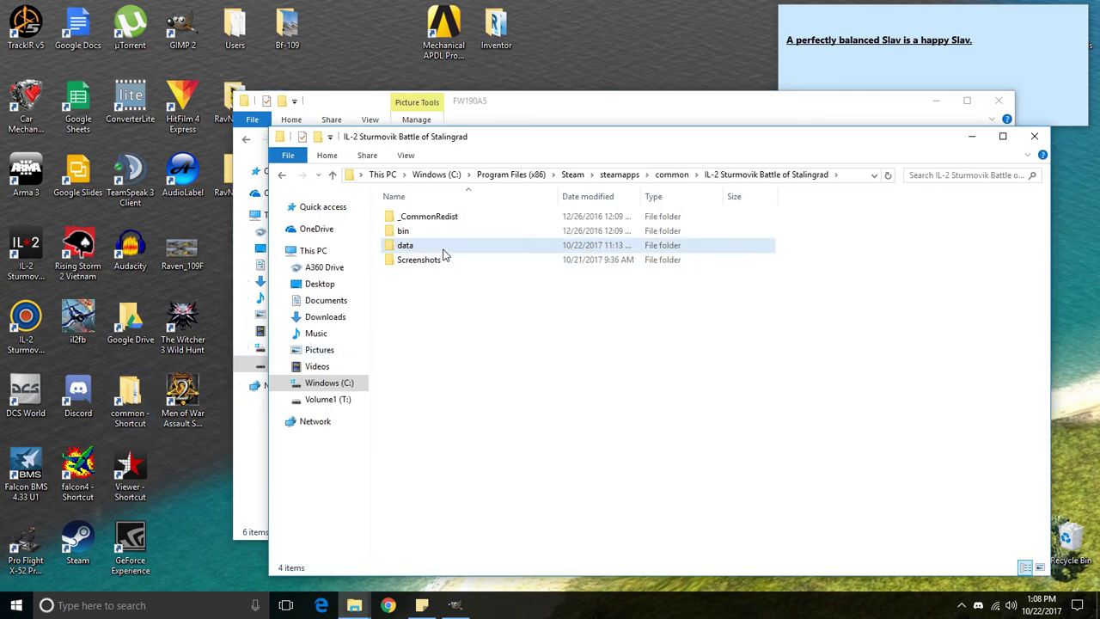
double_click(442, 248)
double_click(432, 275)
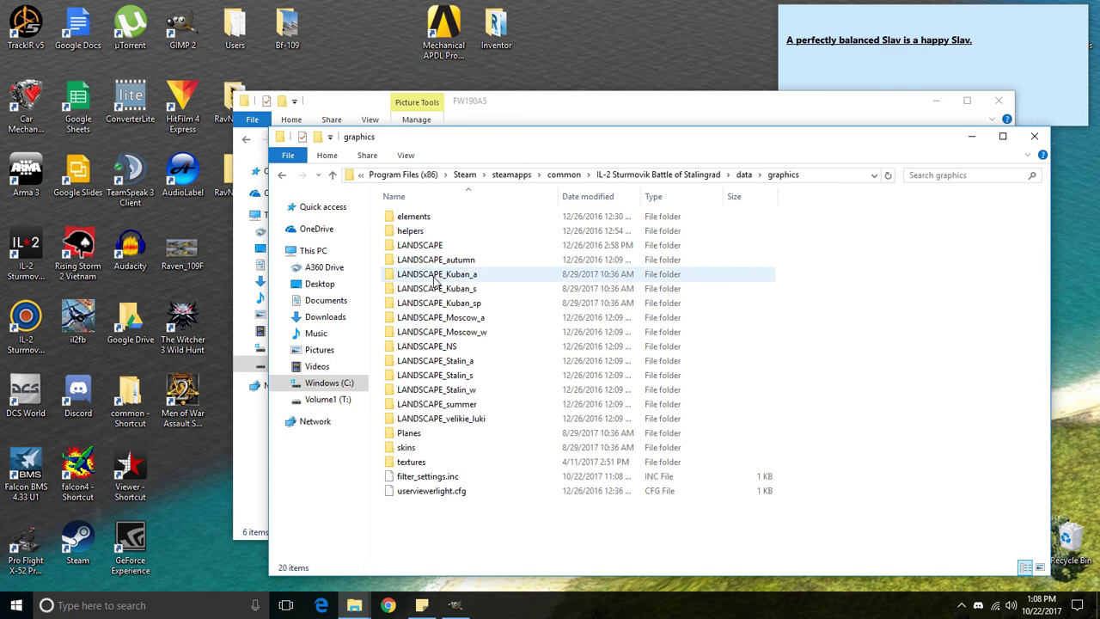
double_click(433, 447)
double_click(447, 332)
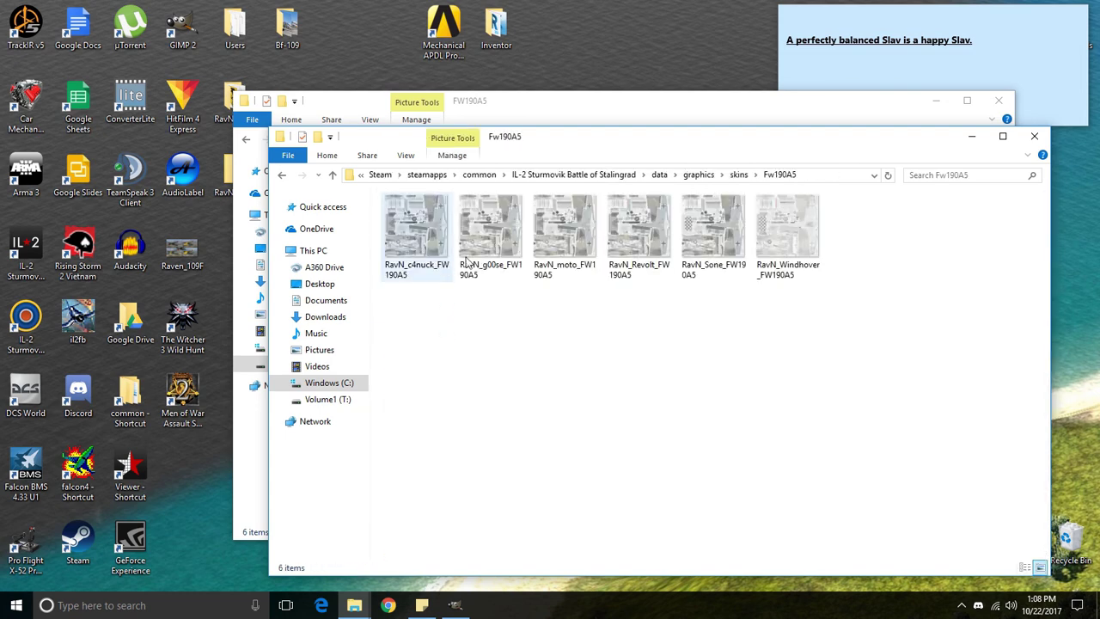
left_click_drag(830, 269, 830, 269)
left_click(626, 210)
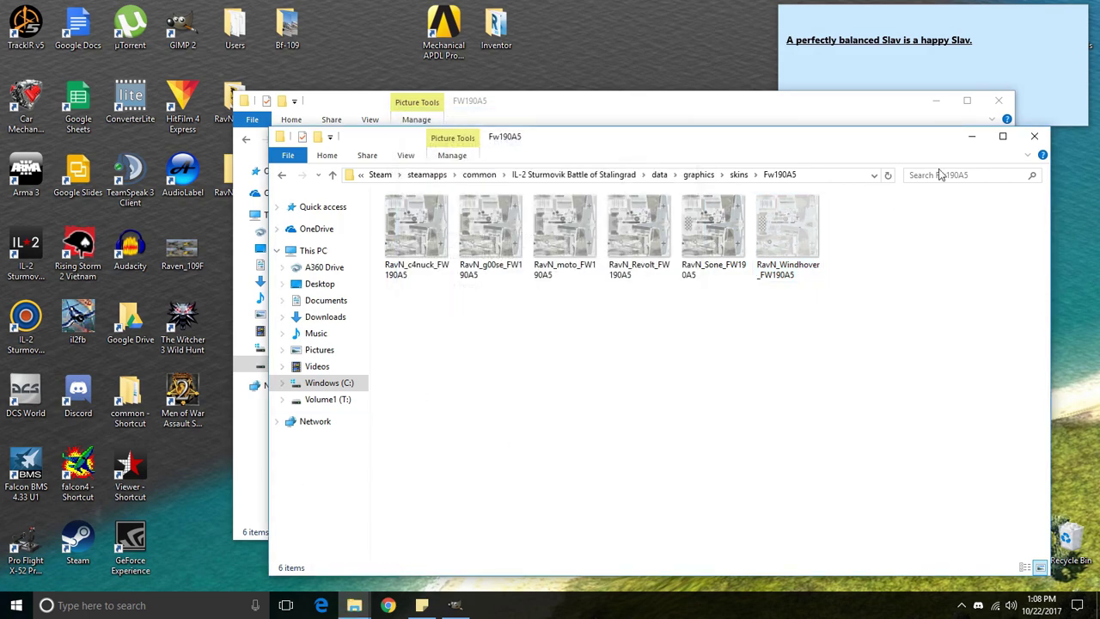
Step: Minimise the folder windows and launch IL-2 Sturmovik Viewer from its desktop shortcut
left_click(972, 136)
left_click(936, 104)
double_click(130, 468)
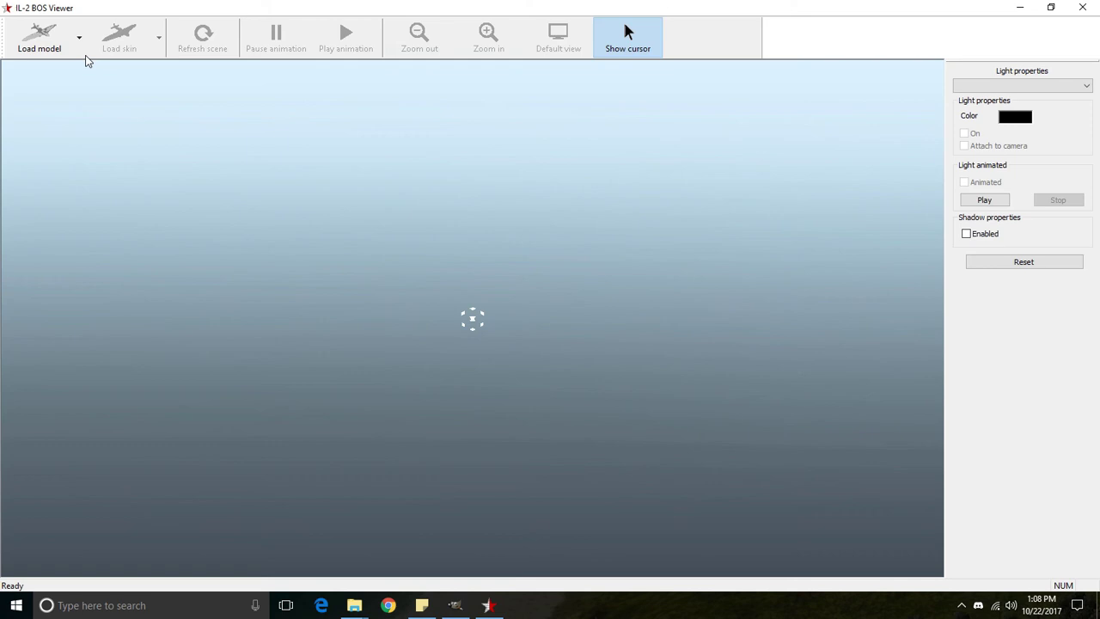
Step: Load the Fw 190 A-5 with the ravn_windhover_fw190a5.dds skin and rotate to view its side
left_click(79, 43)
left_click(77, 188)
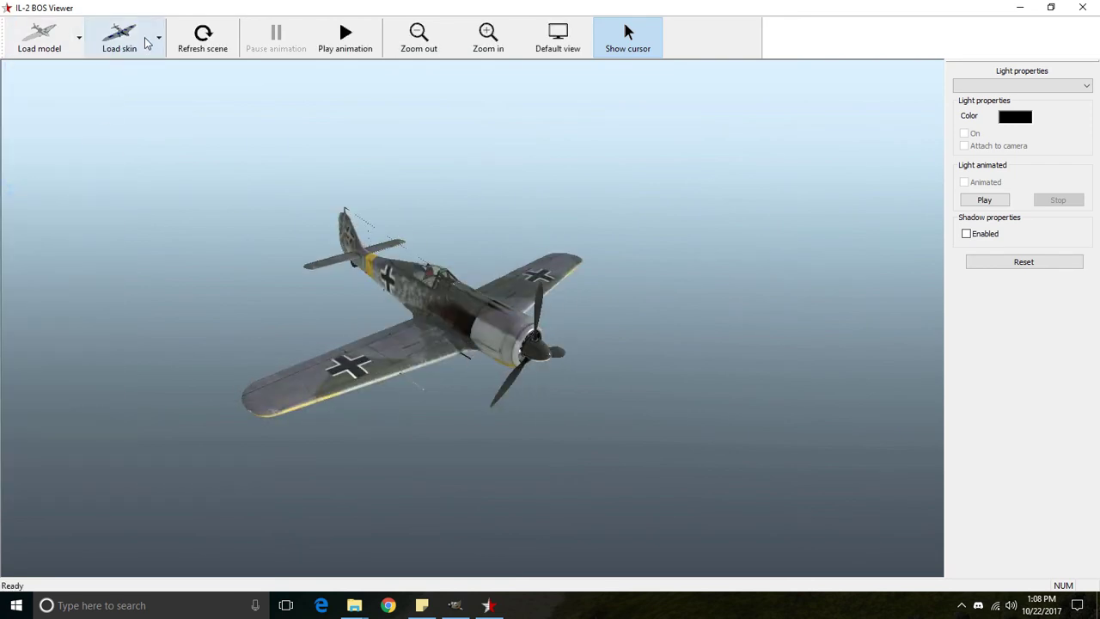
left_click(158, 38)
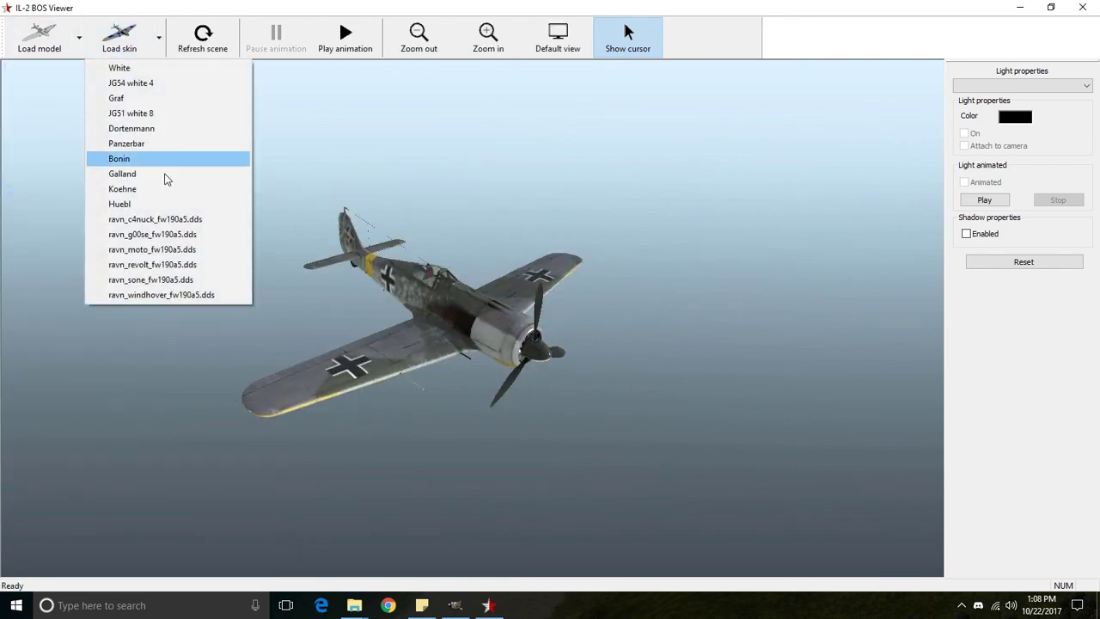
left_click(160, 294)
scroll(480, 298, "up", 5)
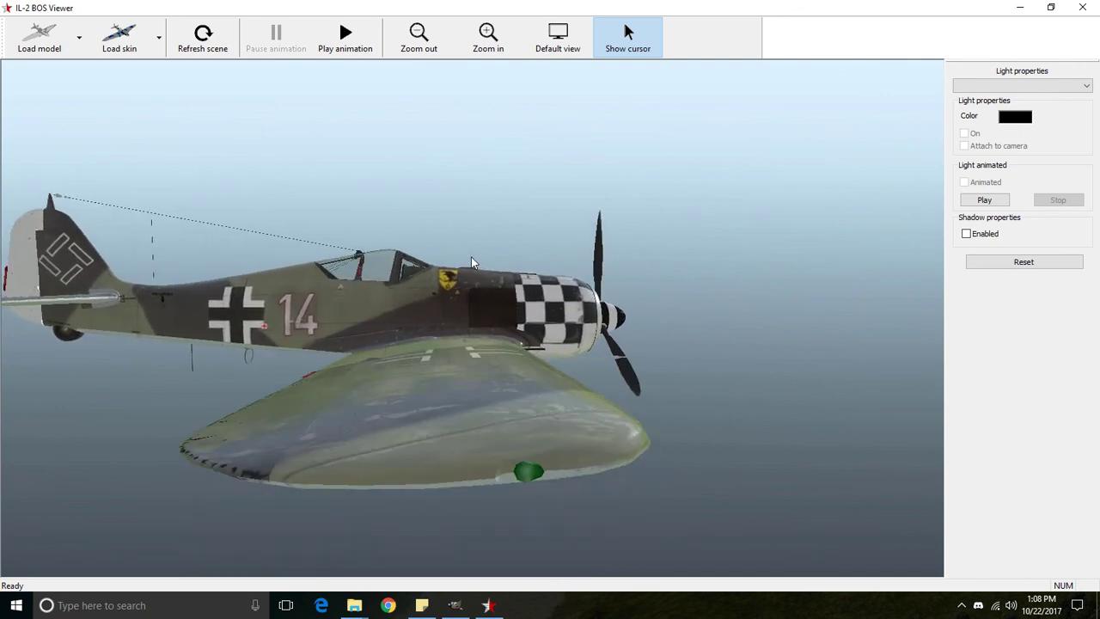
left_click_drag(471, 267, 449, 303)
scroll(515, 267, "up", 3)
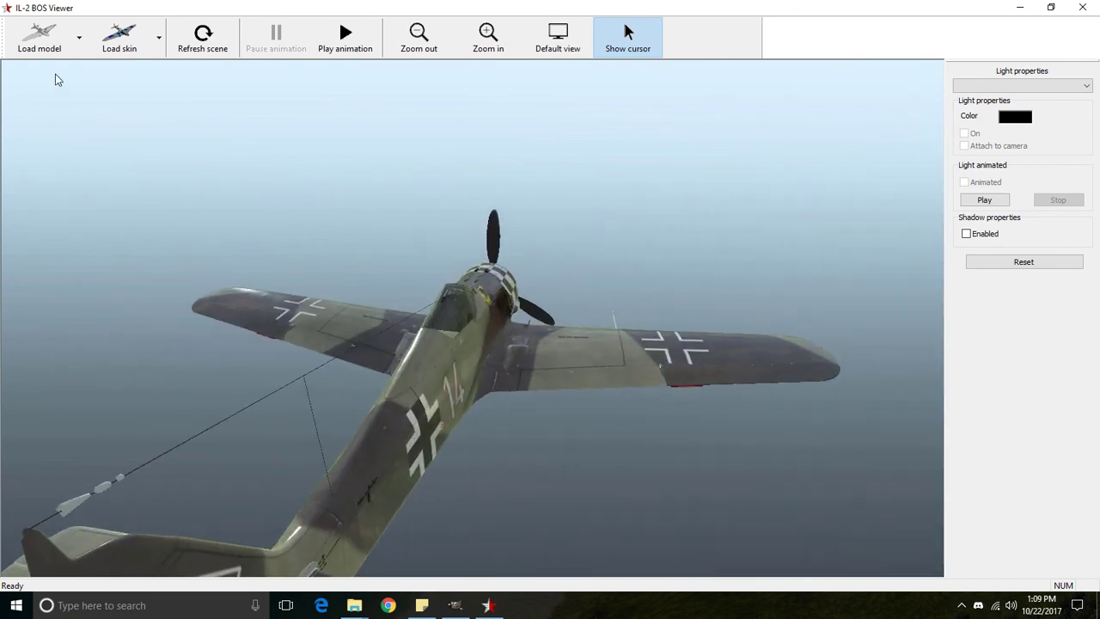
left_click(159, 37)
left_click(143, 295)
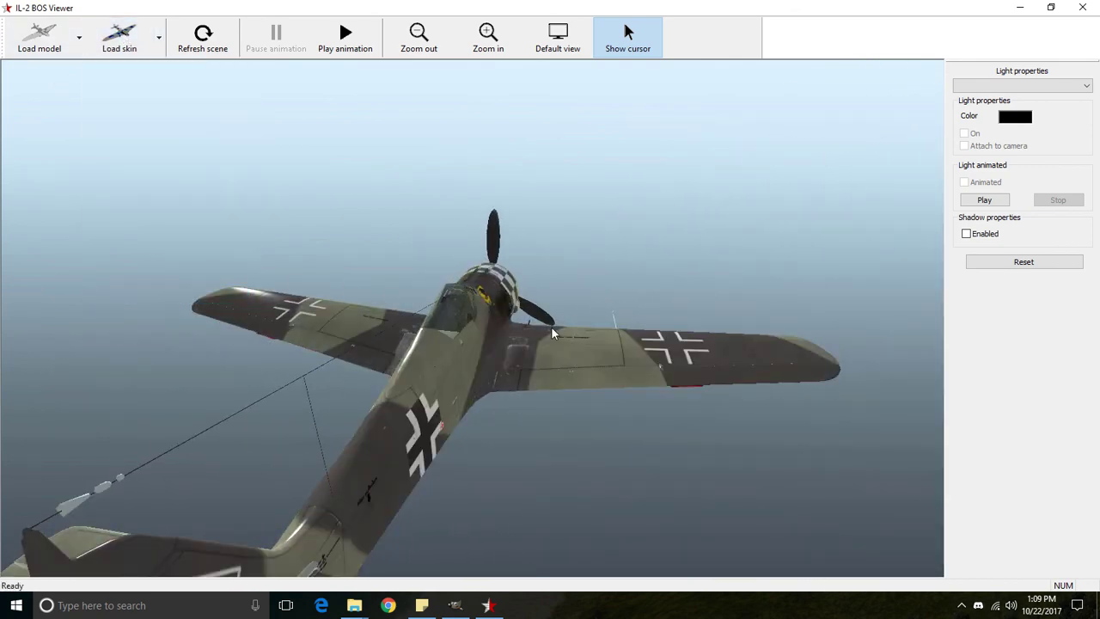
left_click_drag(553, 329, 556, 232)
scroll(556, 232, "down", 10)
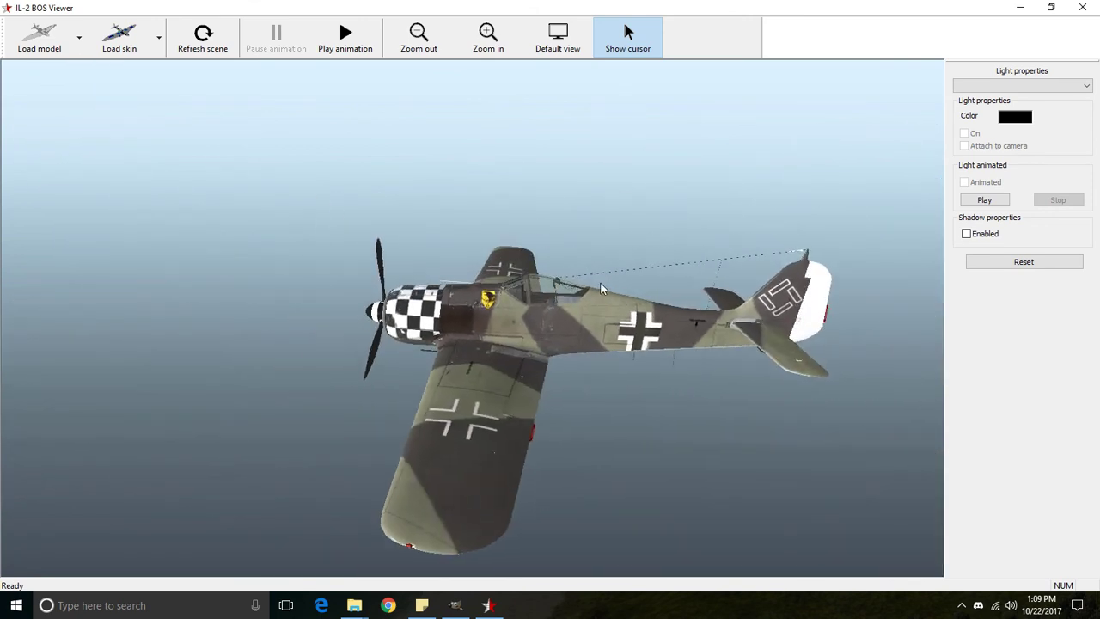
left_click_drag(602, 289, 491, 393)
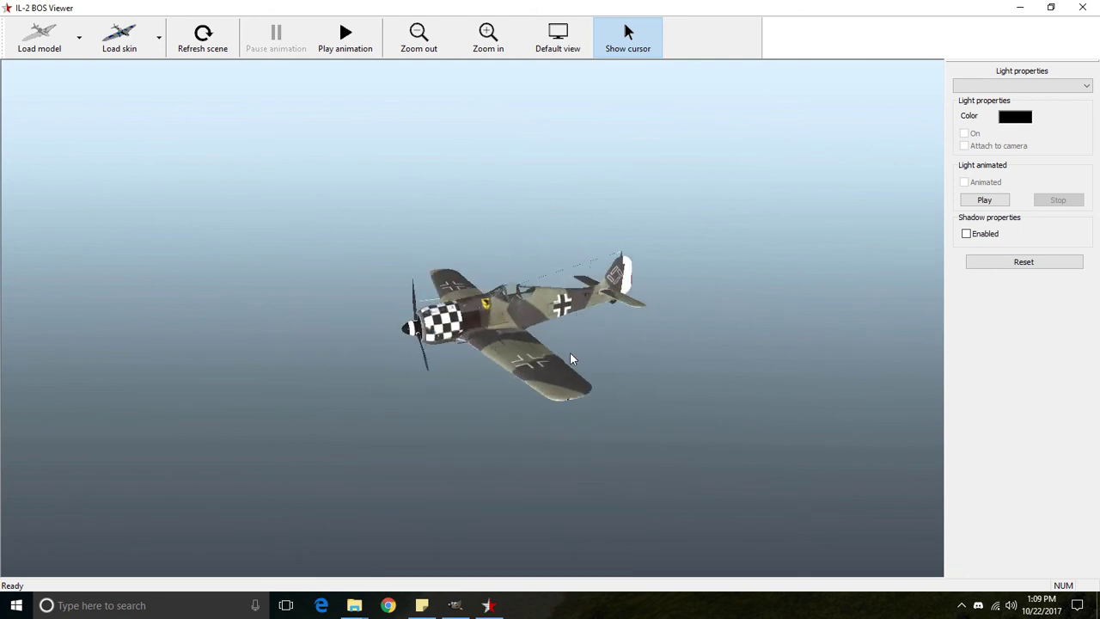
scroll(572, 358, "up", 5)
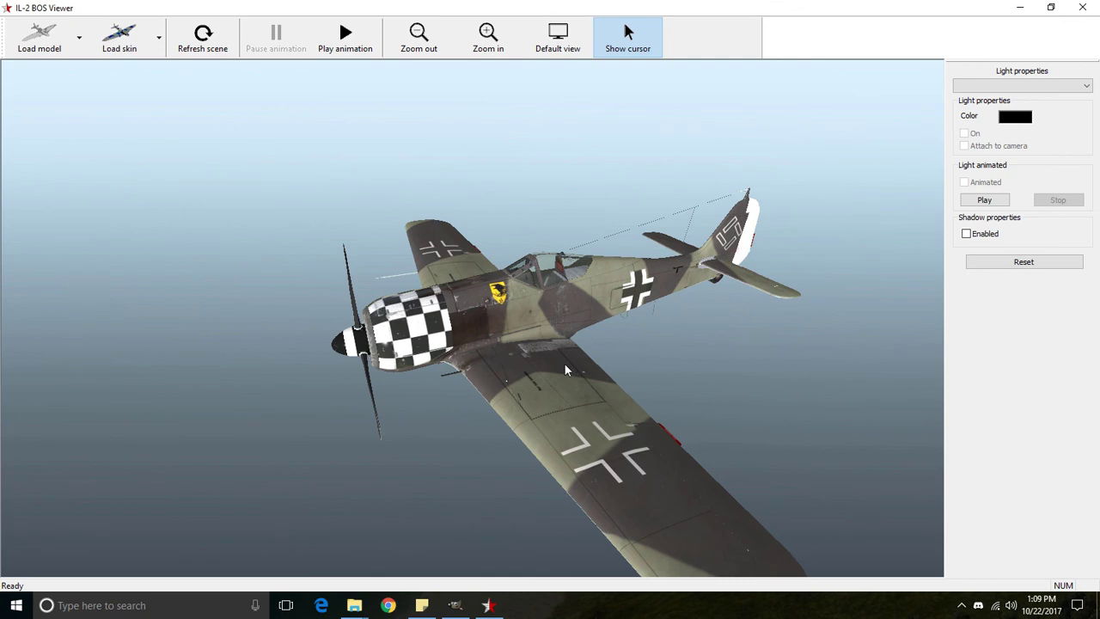